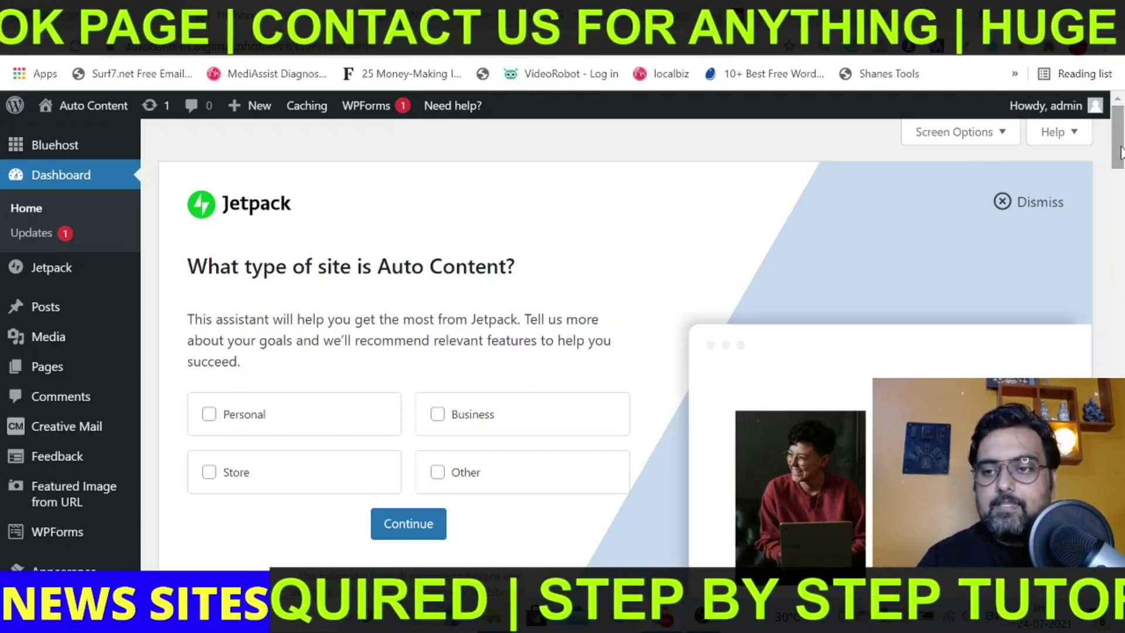
Step: Glance at the live site's front page, then return to the admin dashboard
{"action": "scroll", "coordinate": [1120, 167], "scroll_direction": "down", "scroll_amount": 2}
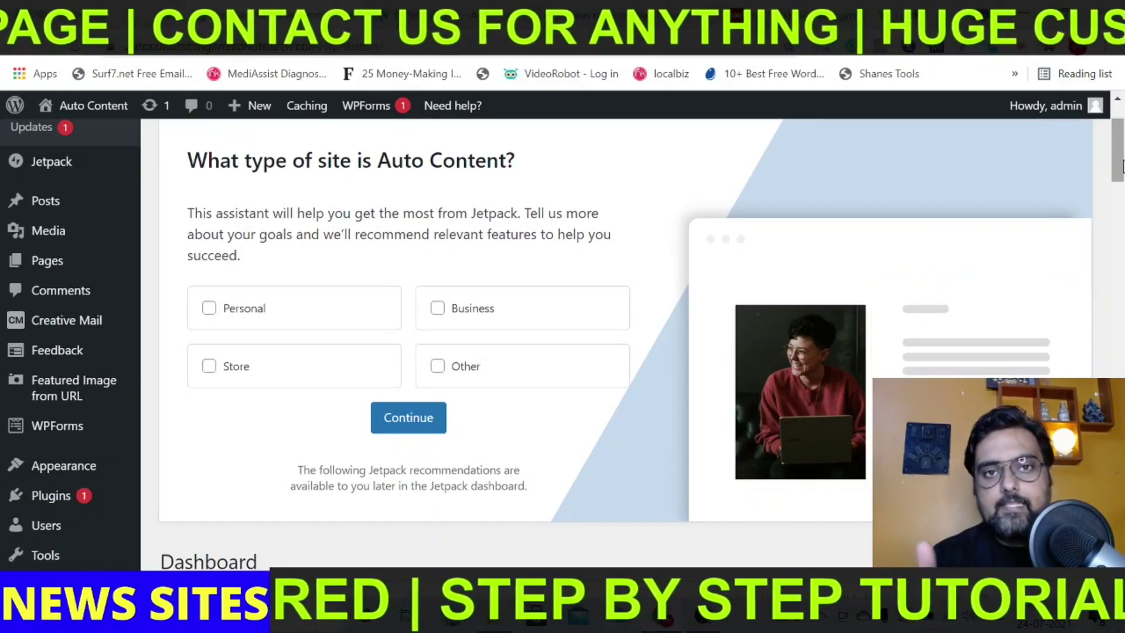
{"action": "left_click_drag", "start_coordinate": [1122, 167], "coordinate": [1121, 188]}
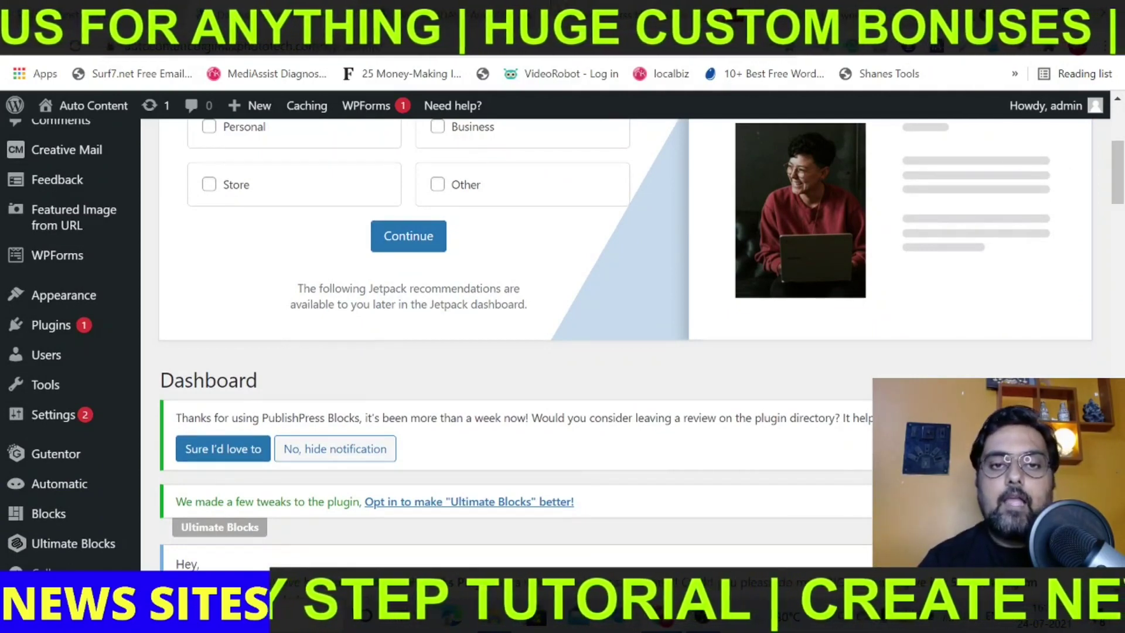
{"action": "key", "text": "ctrl+Tab"}
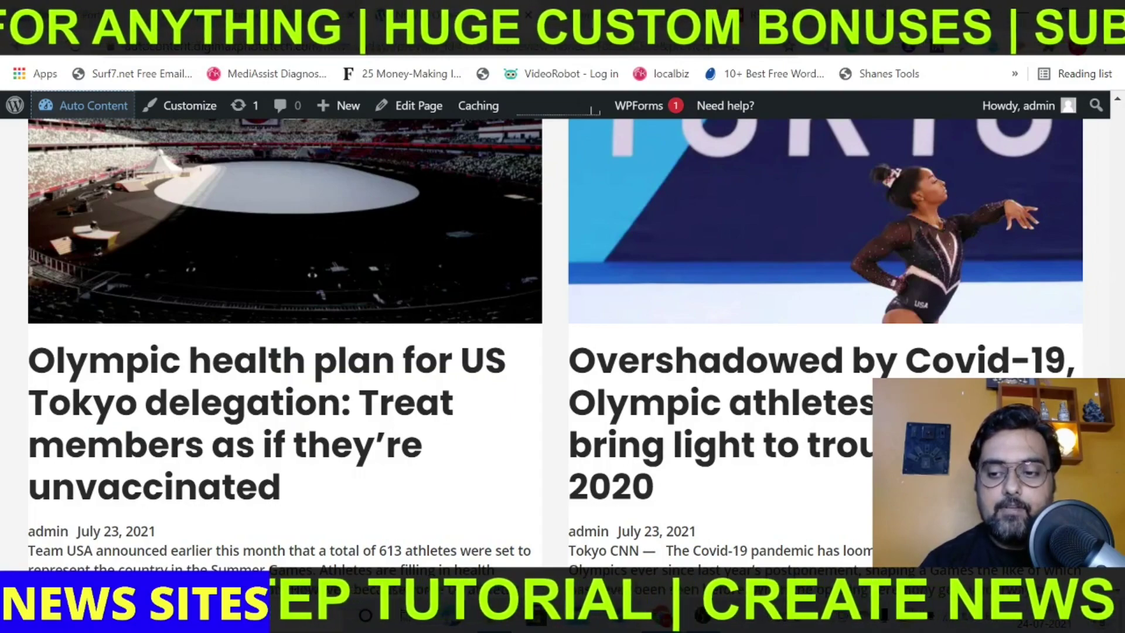
{"action": "scroll", "coordinate": [1101, 117], "scroll_direction": "up", "scroll_amount": 15}
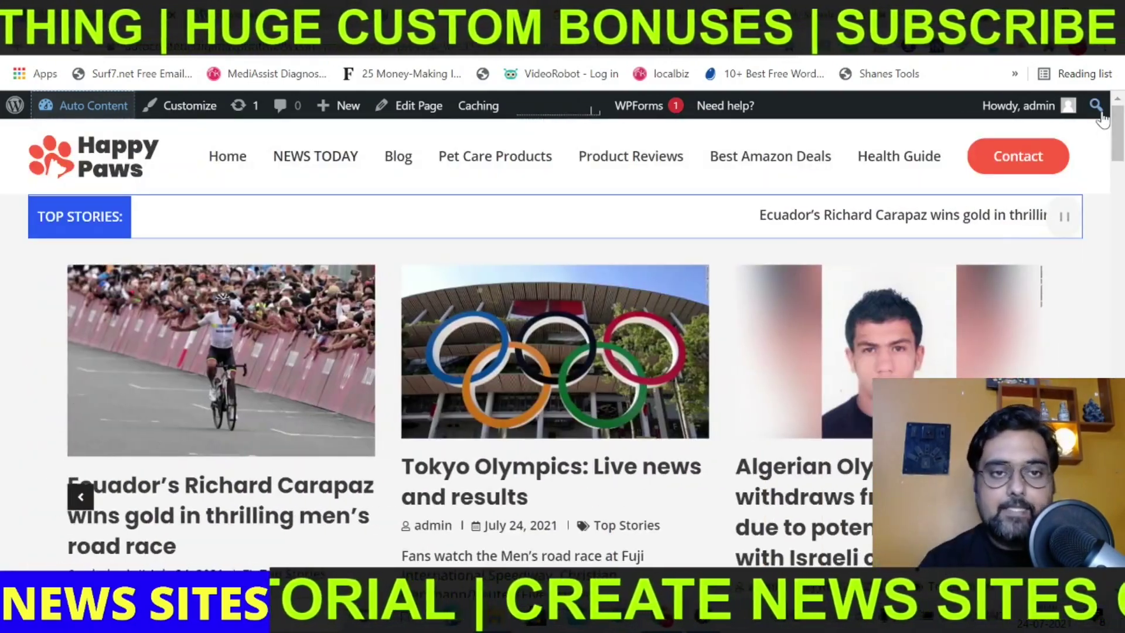
{"action": "key", "text": "ctrl+shift+Tab"}
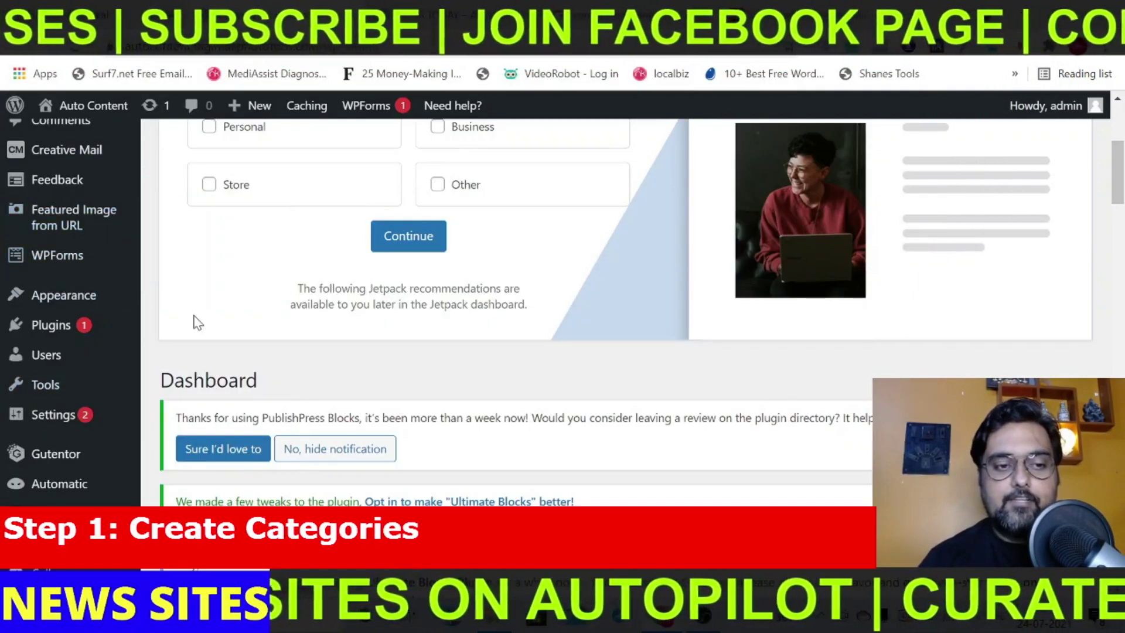
Step: On Posts > Categories, add a new category named 'world news'
{"action": "scroll", "coordinate": [1117, 176], "scroll_direction": "up", "scroll_amount": 5}
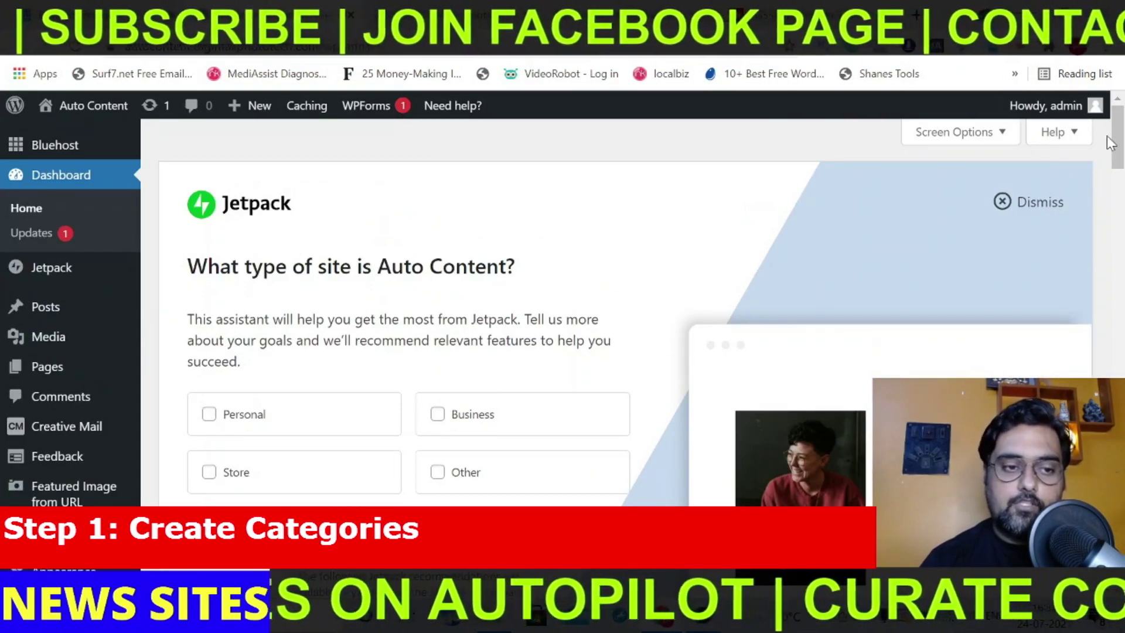
{"action": "mouse_move", "coordinate": [36, 315]}
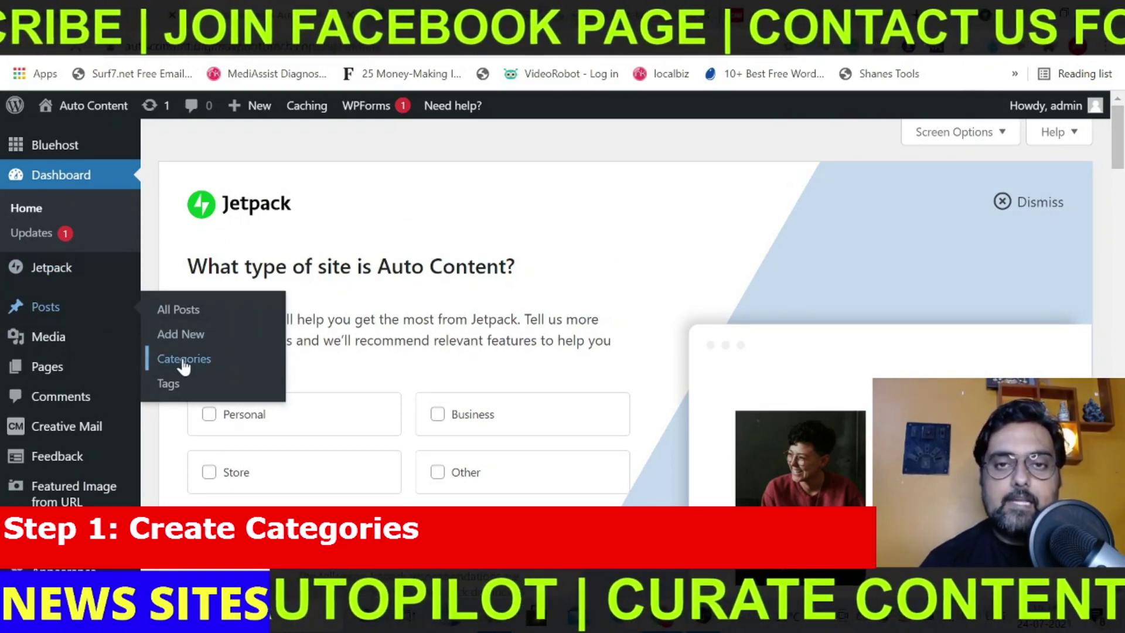
{"action": "left_click", "coordinate": [183, 360]}
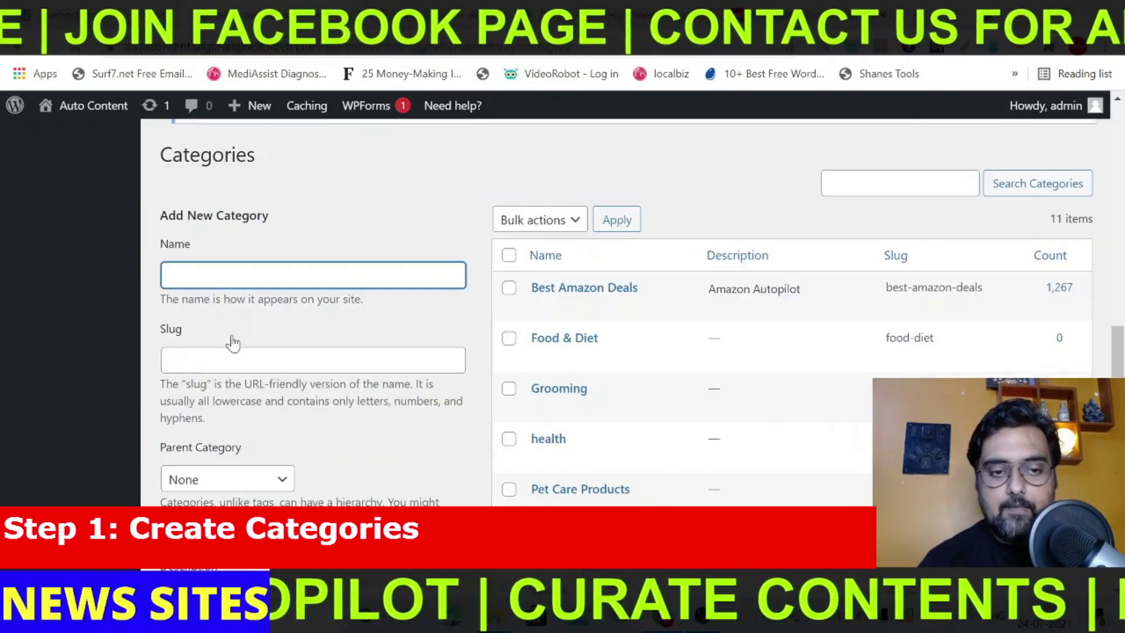
{"action": "type", "text": "world news"}
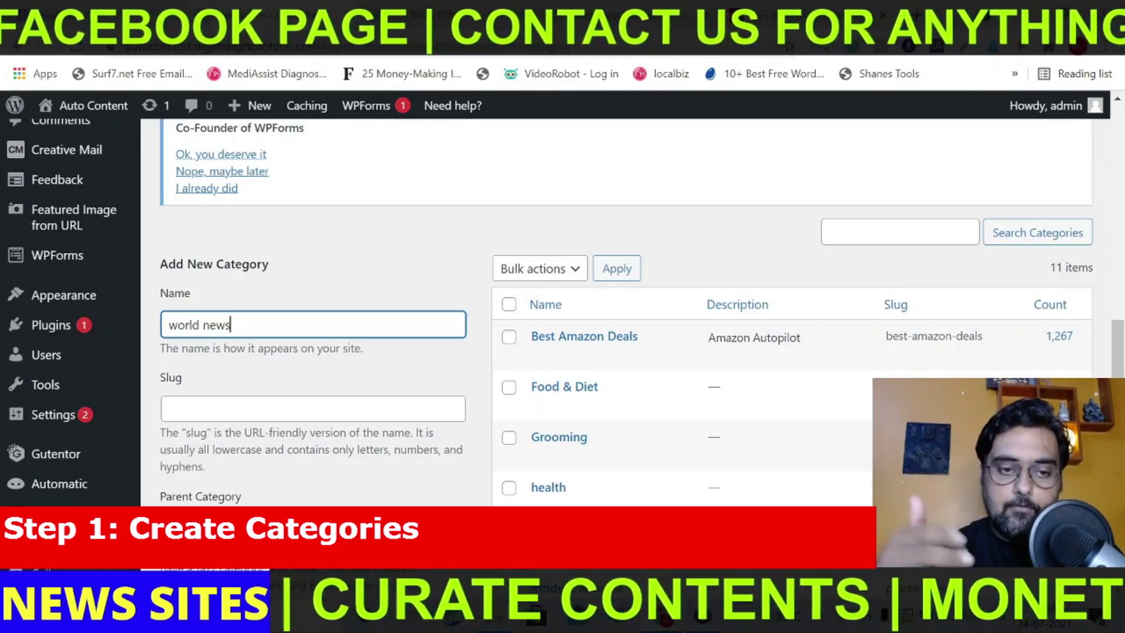
{"action": "scroll", "coordinate": [150, 457], "scroll_direction": "down", "scroll_amount": 5}
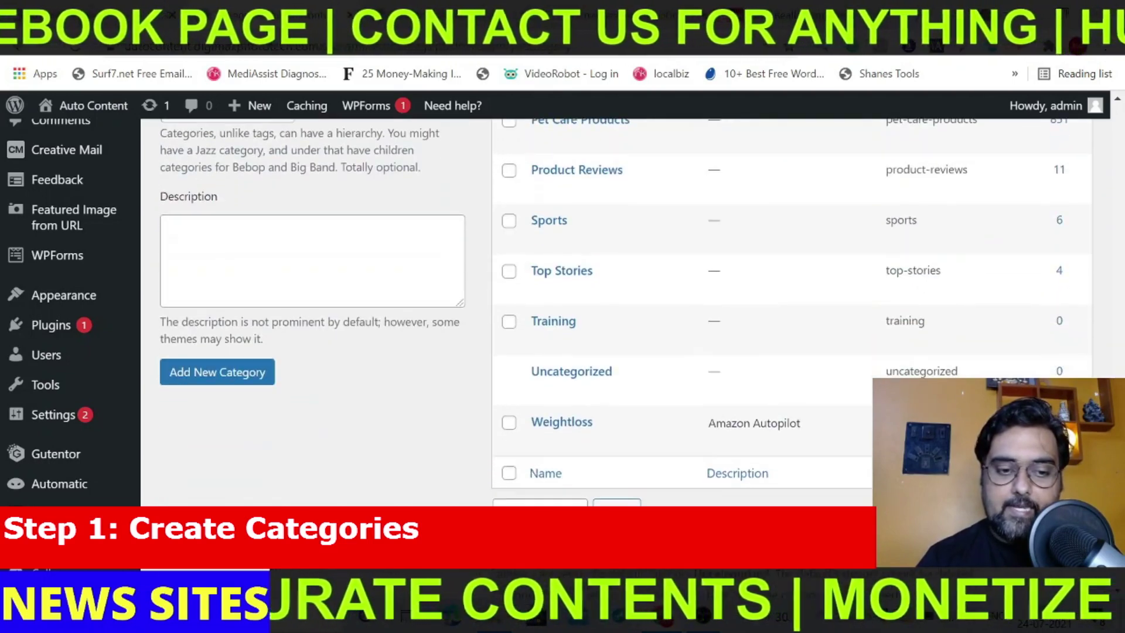
{"action": "left_click", "coordinate": [187, 383]}
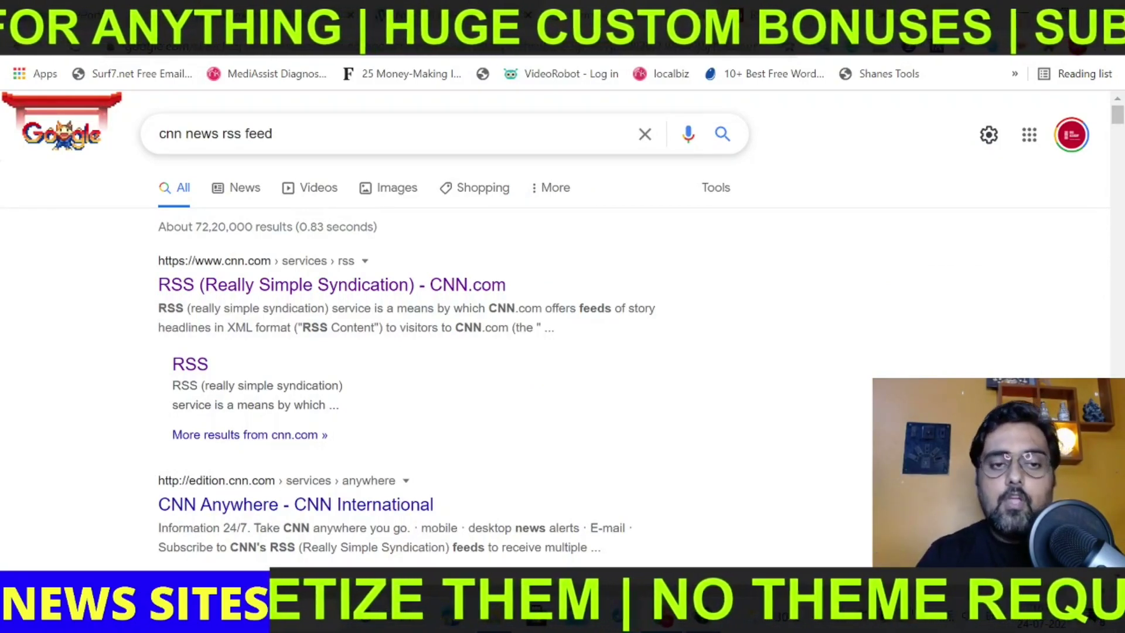
Step: Open CNN's RSS page from the 'cnn news rss feed' results and select the Money feed URL
{"action": "left_click_drag", "start_coordinate": [218, 134], "coordinate": [273, 133]}
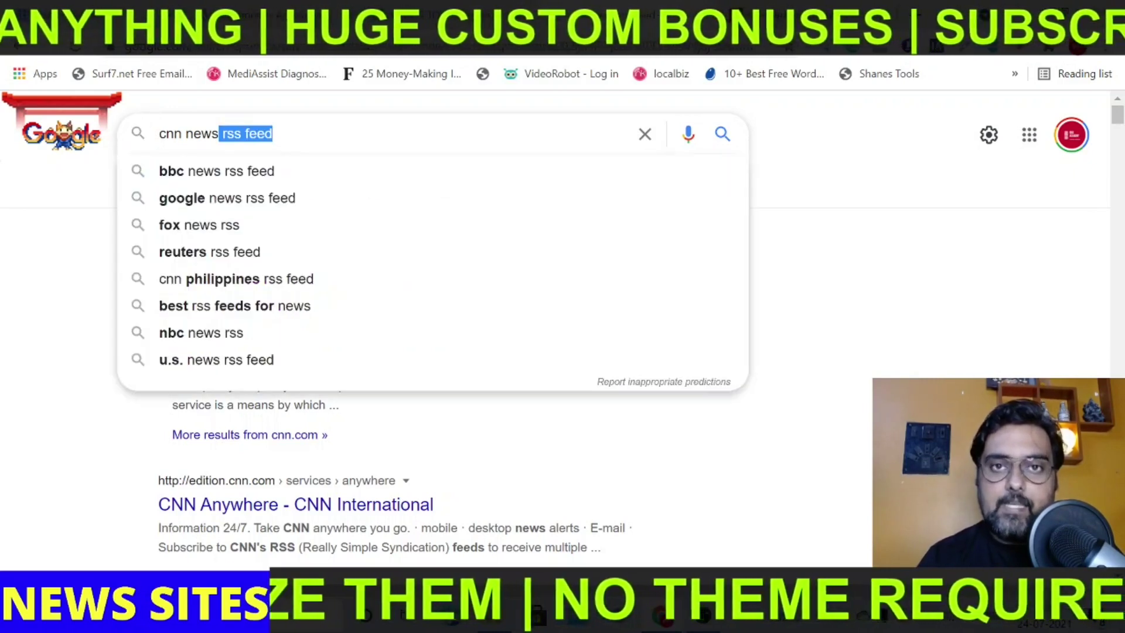
{"action": "left_click", "coordinate": [809, 244]}
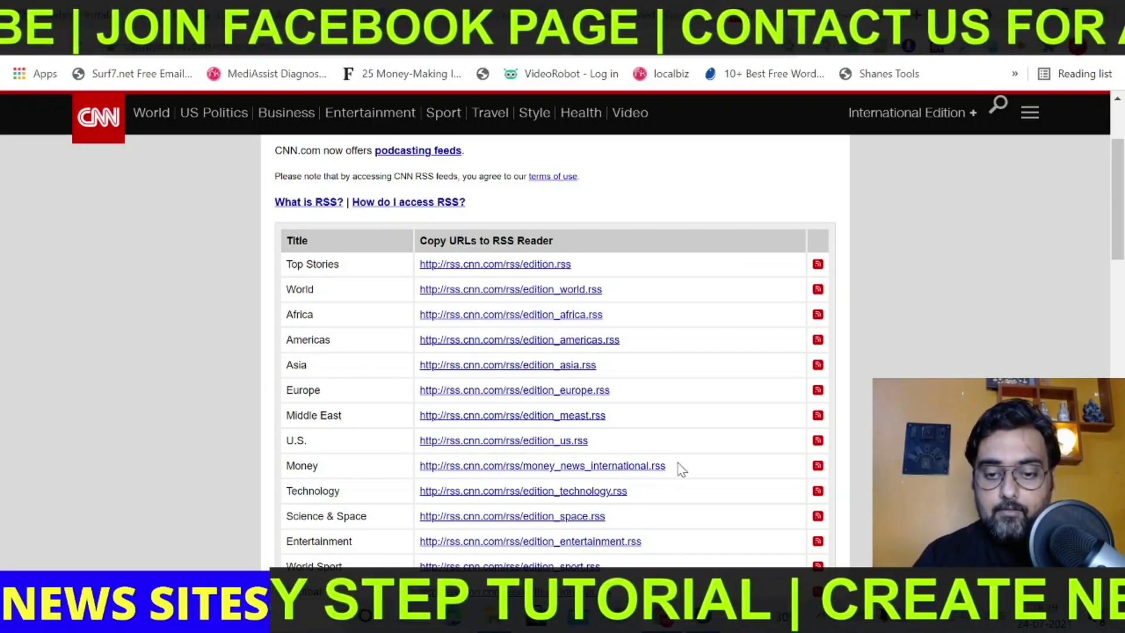
{"action": "left_click_drag", "start_coordinate": [674, 469], "coordinate": [421, 476]}
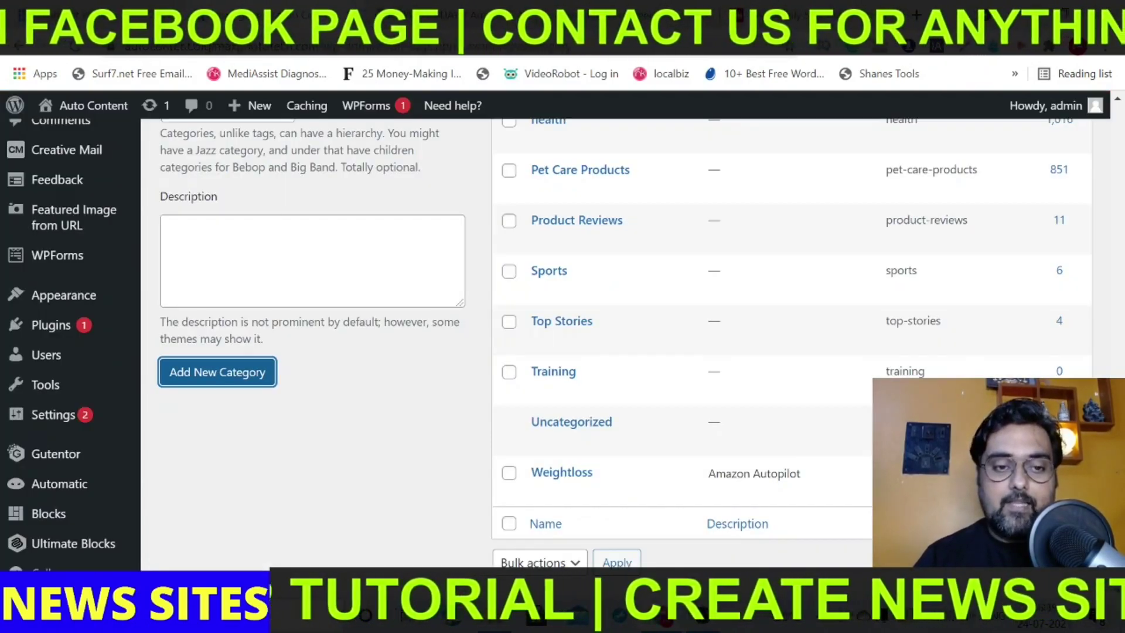
Step: Enter 'money' in the category Name field and add it as a new category
{"action": "scroll", "coordinate": [615, 352], "scroll_direction": "up", "scroll_amount": 4}
{"action": "scroll", "coordinate": [1119, 374], "scroll_direction": "down", "scroll_amount": 4}
{"action": "scroll", "coordinate": [1119, 375], "scroll_direction": "up", "scroll_amount": 5}
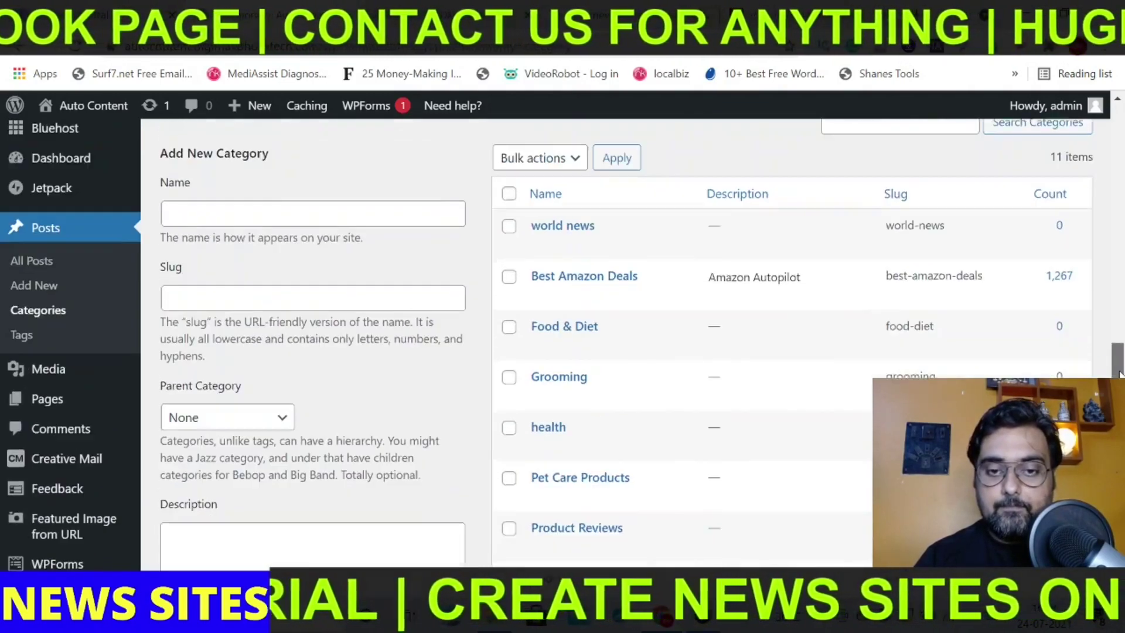
{"action": "scroll", "coordinate": [1119, 374], "scroll_direction": "up", "scroll_amount": 1}
{"action": "scroll", "coordinate": [809, 264], "scroll_direction": "down", "scroll_amount": 1}
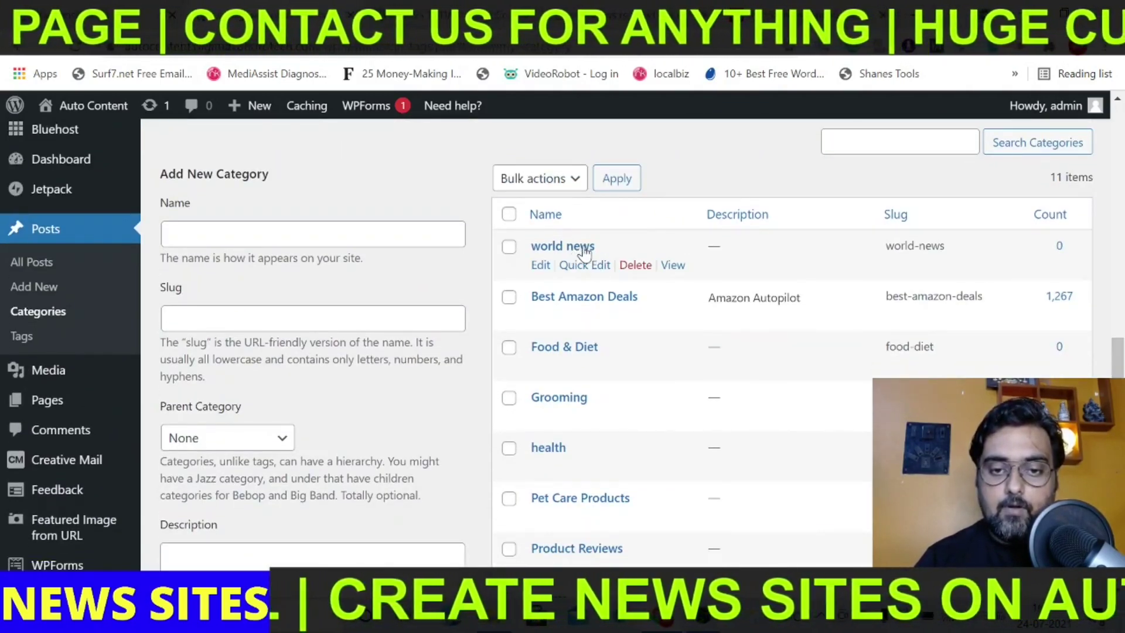
{"action": "left_click", "coordinate": [264, 234]}
{"action": "type", "text": "money"}
{"action": "scroll", "coordinate": [984, 359], "scroll_direction": "down", "scroll_amount": 6}
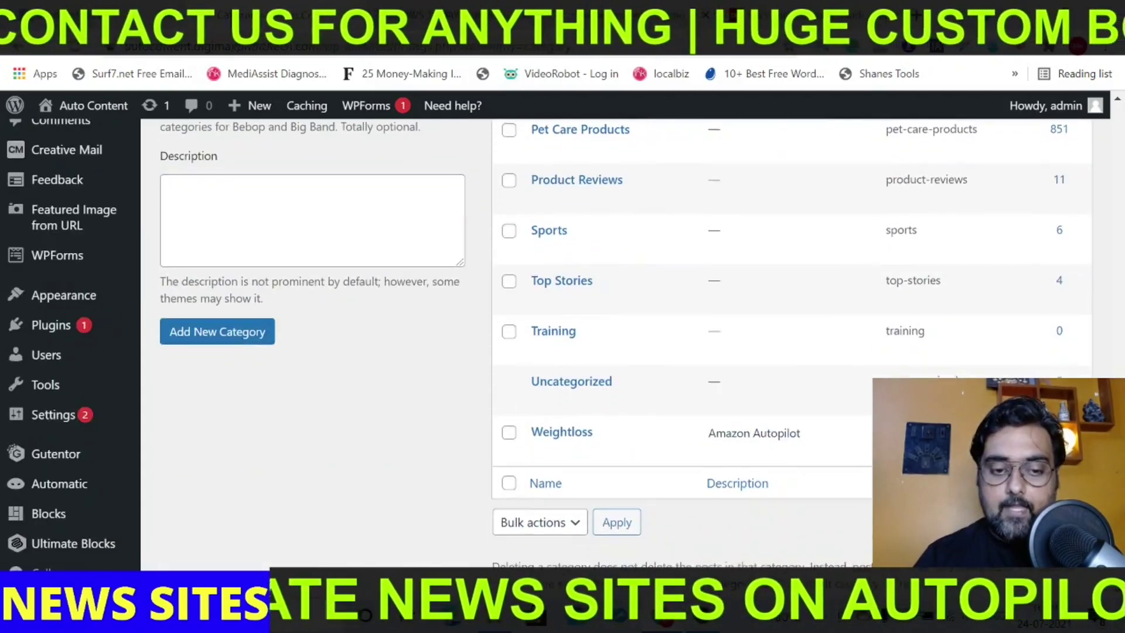
{"action": "left_click", "coordinate": [198, 331]}
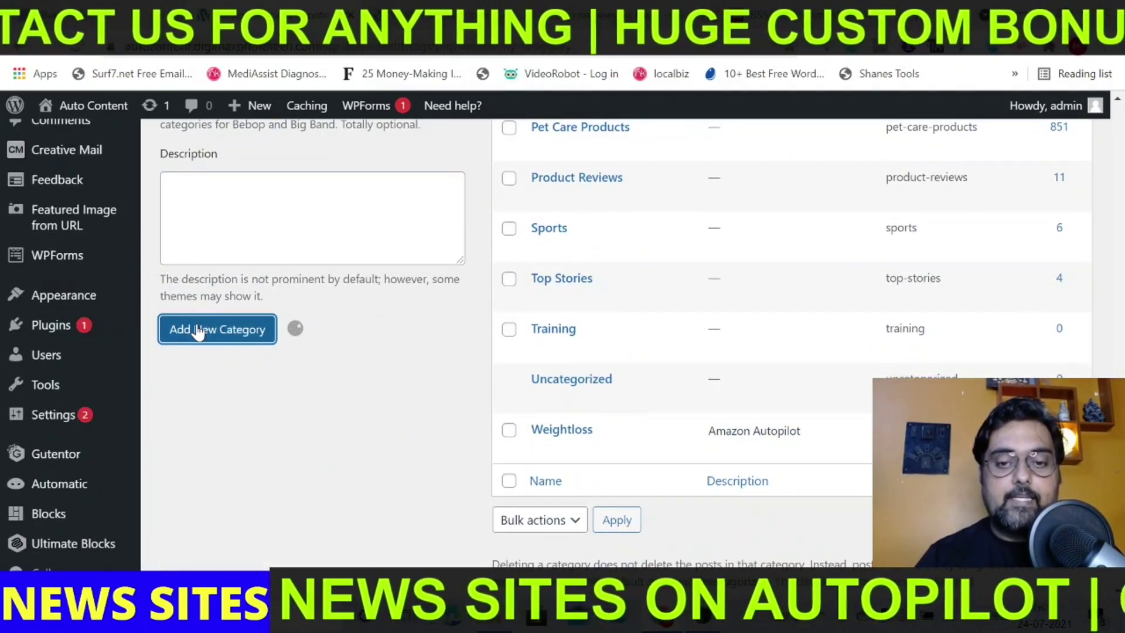
{"action": "scroll", "coordinate": [557, 295], "scroll_direction": "up", "scroll_amount": 5}
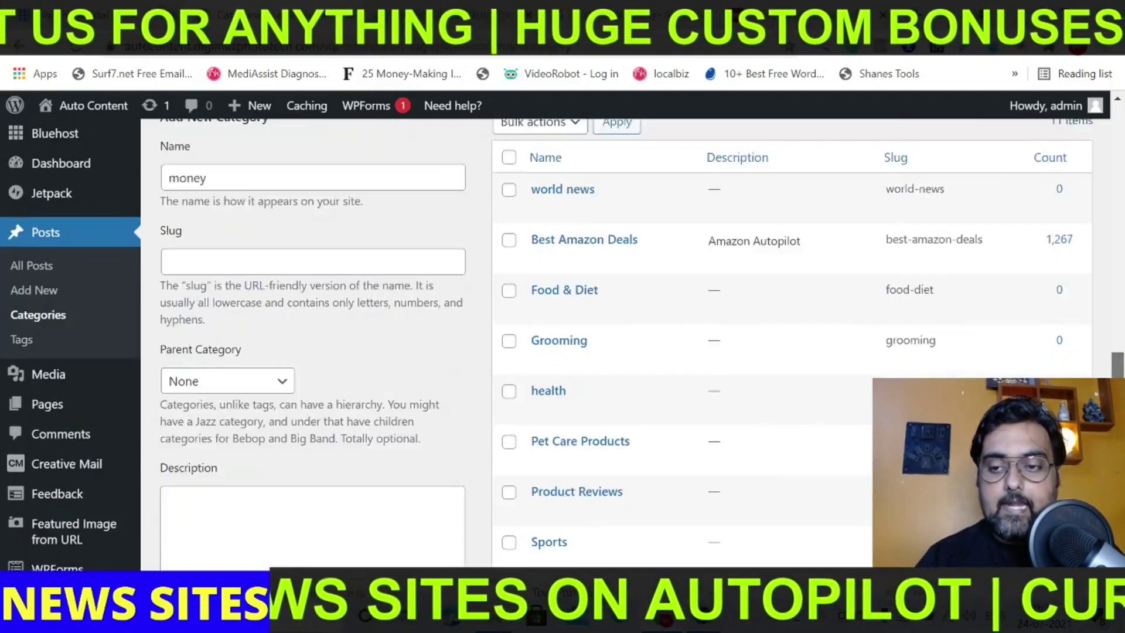
{"action": "scroll", "coordinate": [771, 291], "scroll_direction": "up", "scroll_amount": 2}
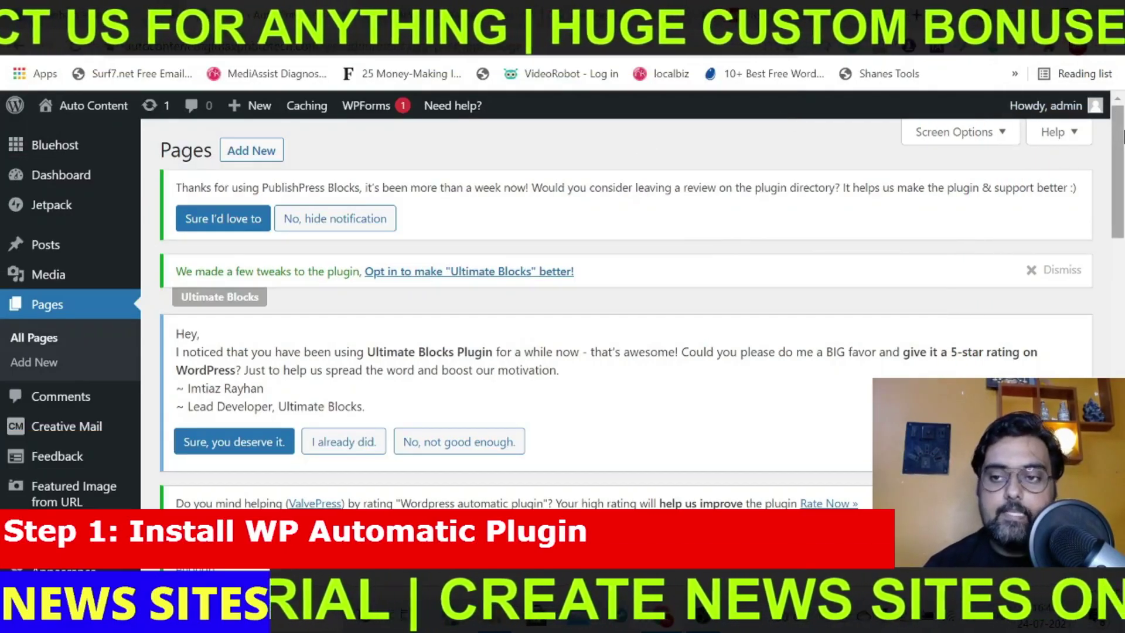
{"action": "left_click_drag", "start_coordinate": [1122, 136], "coordinate": [1122, 209]}
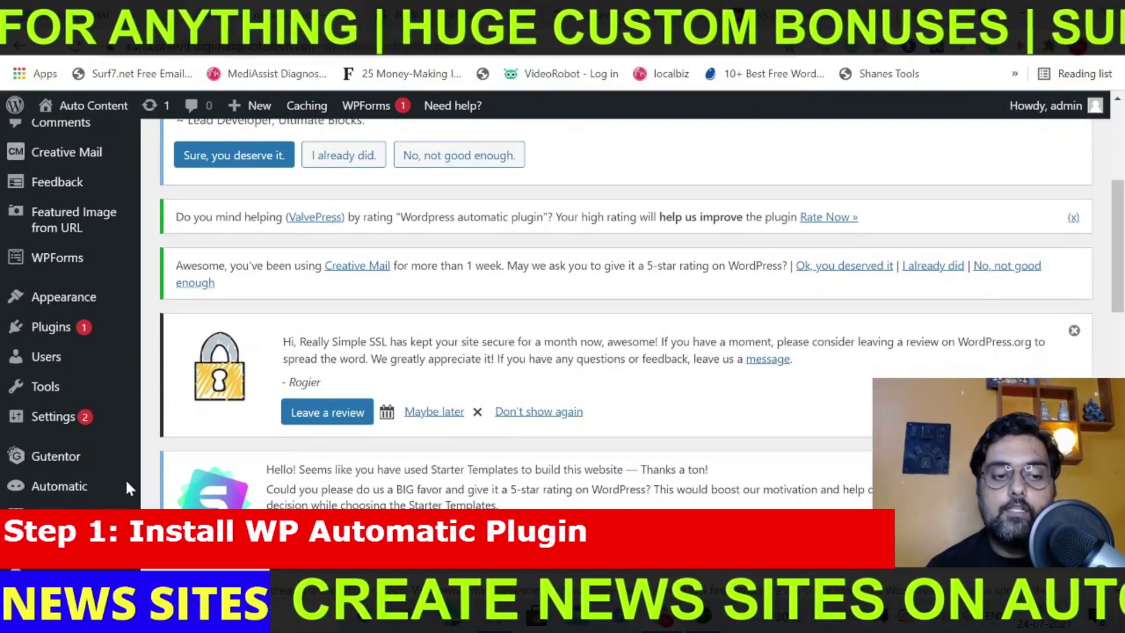
{"action": "mouse_move", "coordinate": [63, 496]}
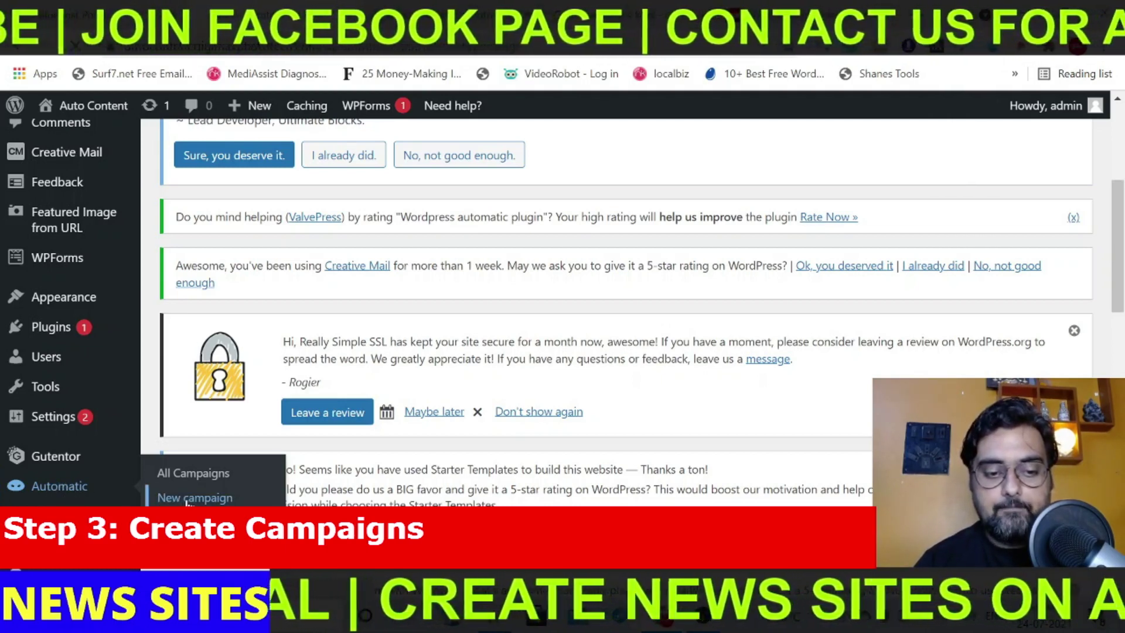
Step: Start a new campaign titled 'world news' with Feeds as the campaign type
{"action": "left_click", "coordinate": [187, 499]}
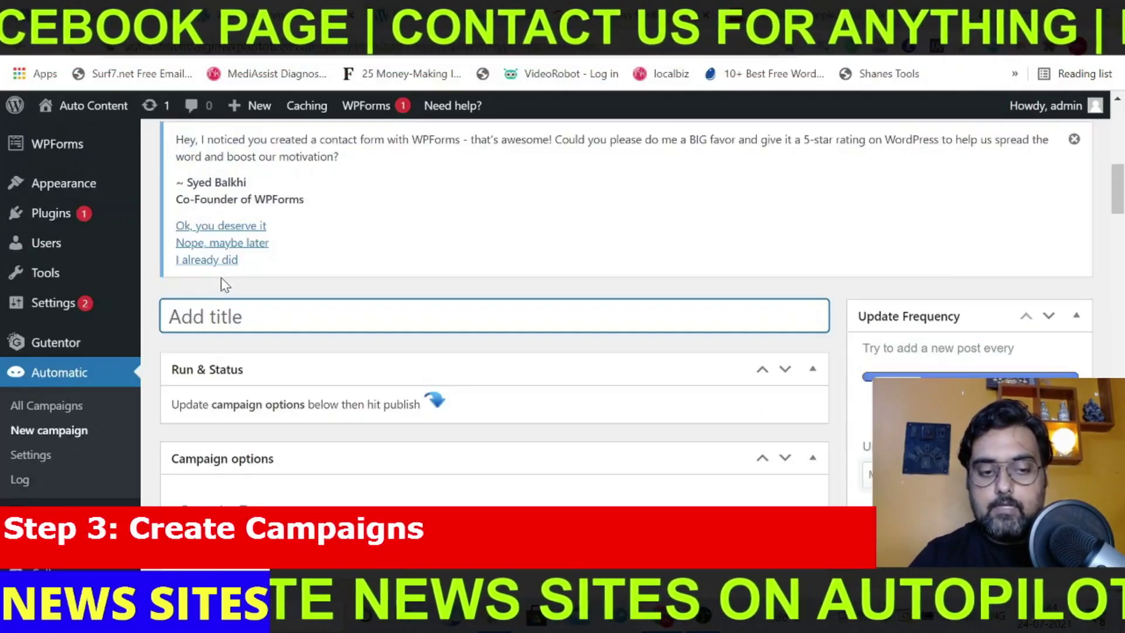
{"action": "type", "text": "world news"}
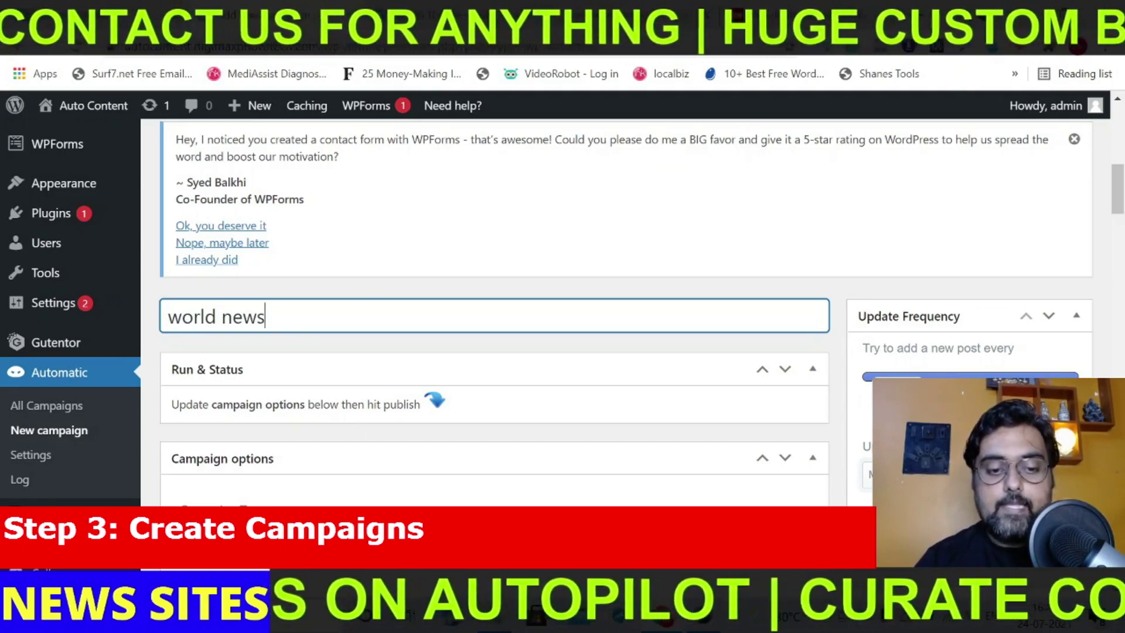
{"action": "left_click", "coordinate": [339, 538]}
{"action": "left_click", "coordinate": [236, 286]}
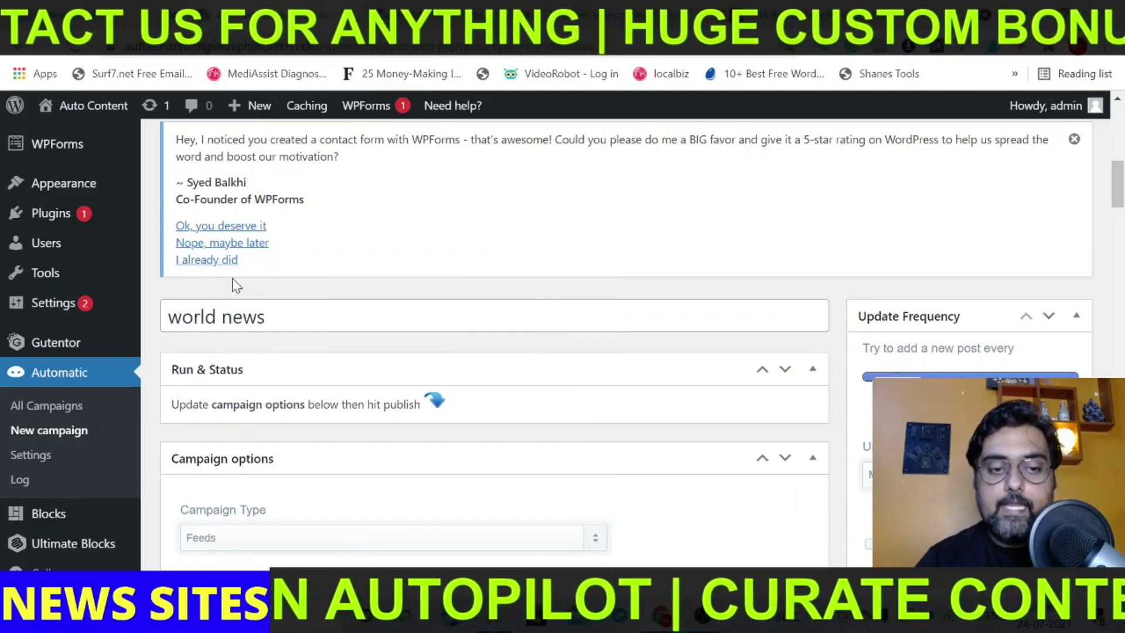
Step: Set the campaign's maximum number of posts to 5000
{"action": "scroll", "coordinate": [1119, 179], "scroll_direction": "down", "scroll_amount": 2}
{"action": "left_click_drag", "start_coordinate": [1121, 182], "coordinate": [1120, 196]}
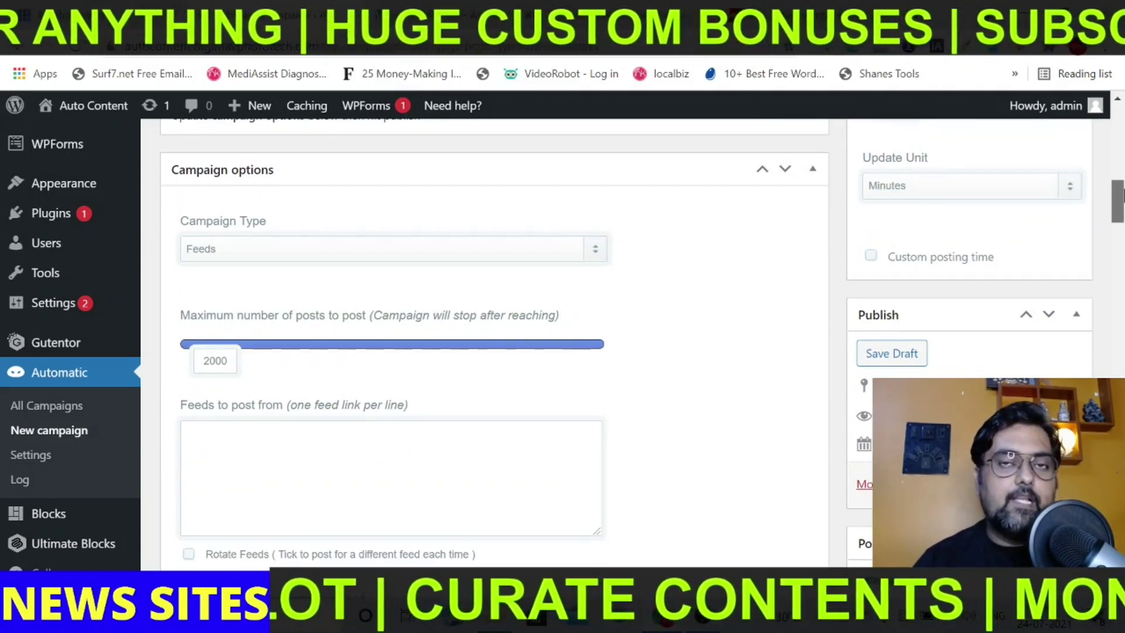
{"action": "scroll", "coordinate": [642, 344], "scroll_direction": "down", "scroll_amount": 1}
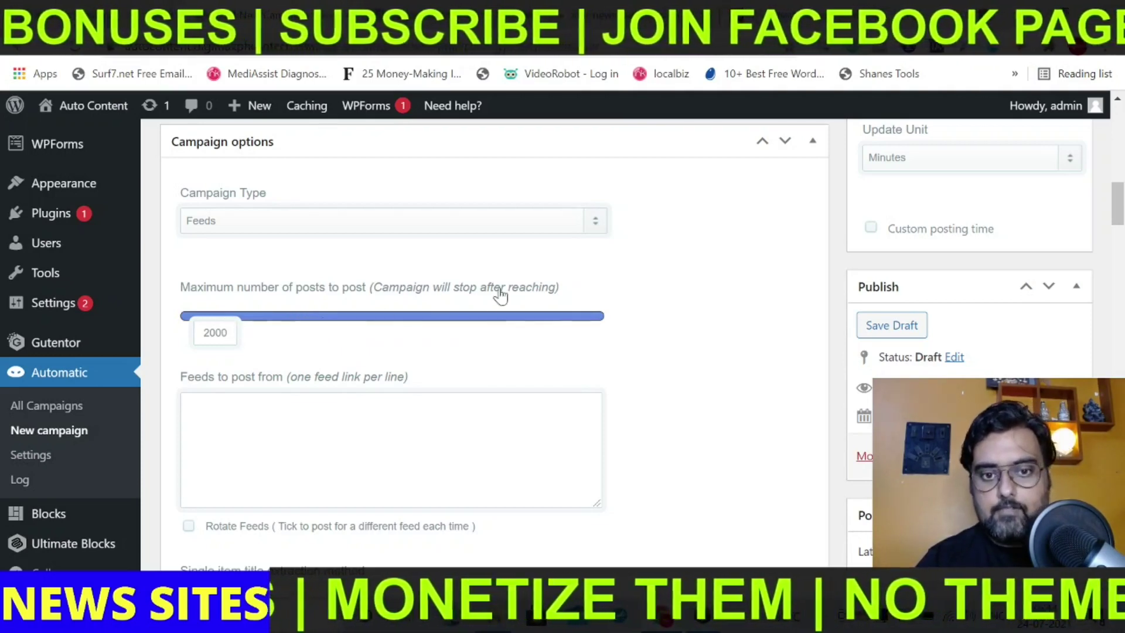
{"action": "left_click", "coordinate": [557, 320]}
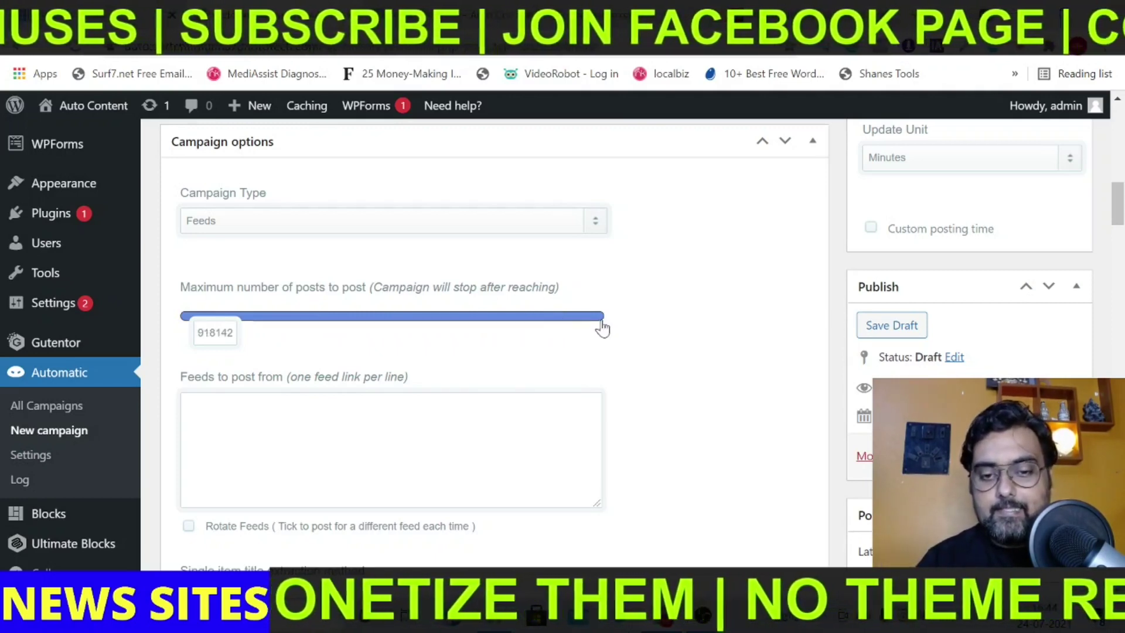
{"action": "left_click", "coordinate": [595, 324]}
{"action": "left_click_drag", "start_coordinate": [595, 324], "coordinate": [281, 342]}
{"action": "type", "text": "5000"}
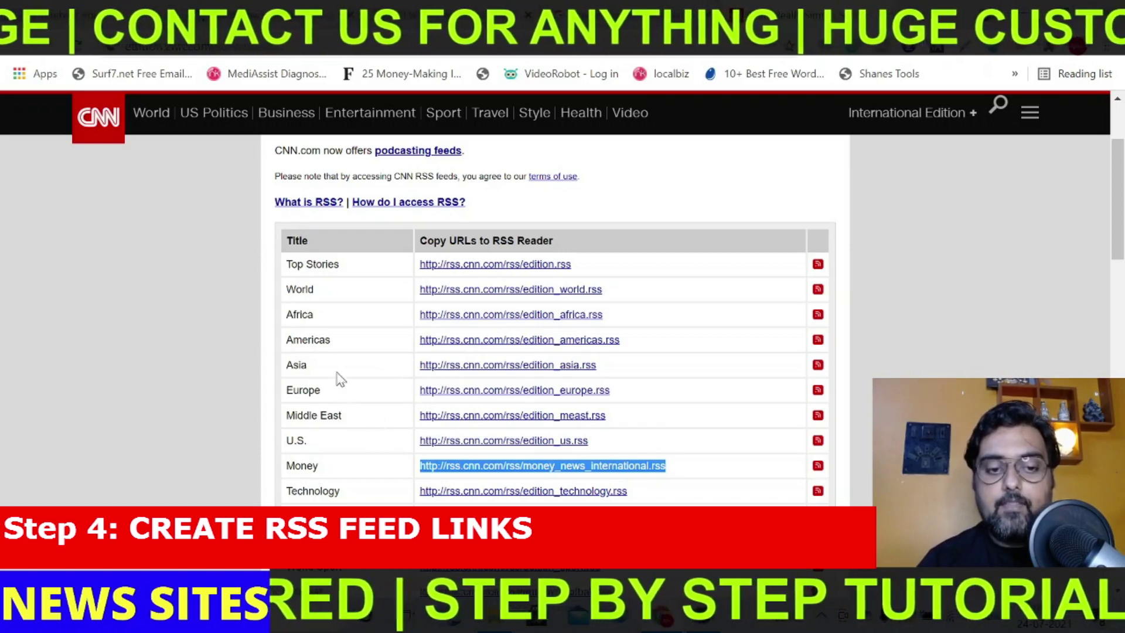
Step: Paste CNN's World feed URL (edition_world.rss) into the Feeds to post from box
{"action": "left_click_drag", "start_coordinate": [613, 291], "coordinate": [420, 294]}
{"action": "key", "text": "ctrl+c"}
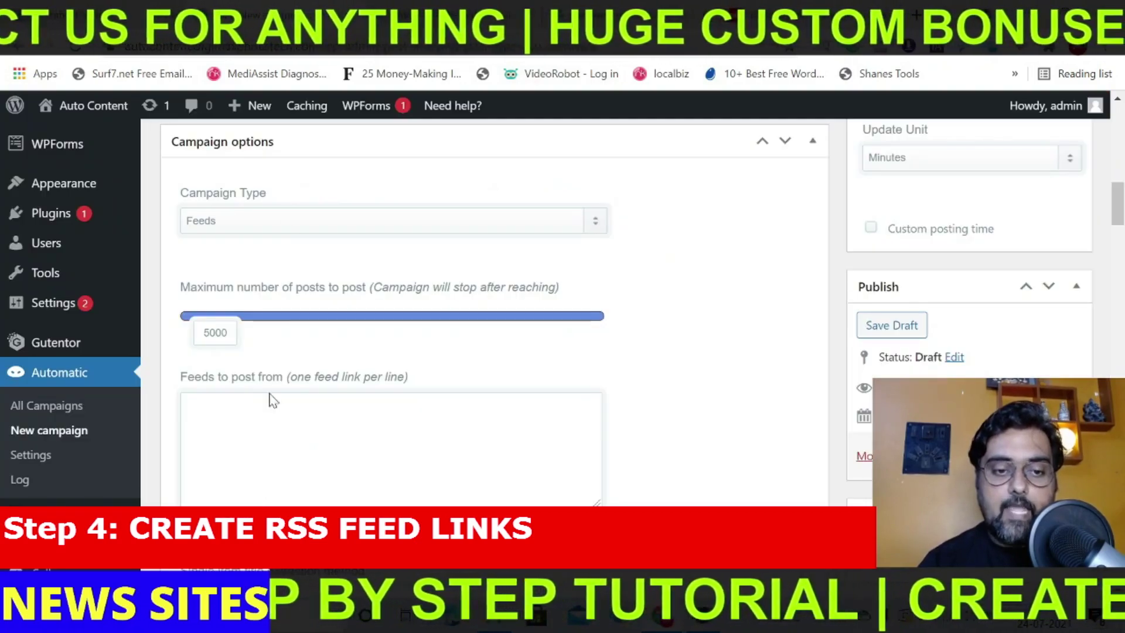
{"action": "left_click", "coordinate": [272, 400]}
{"action": "key", "text": "ctrl+v"}
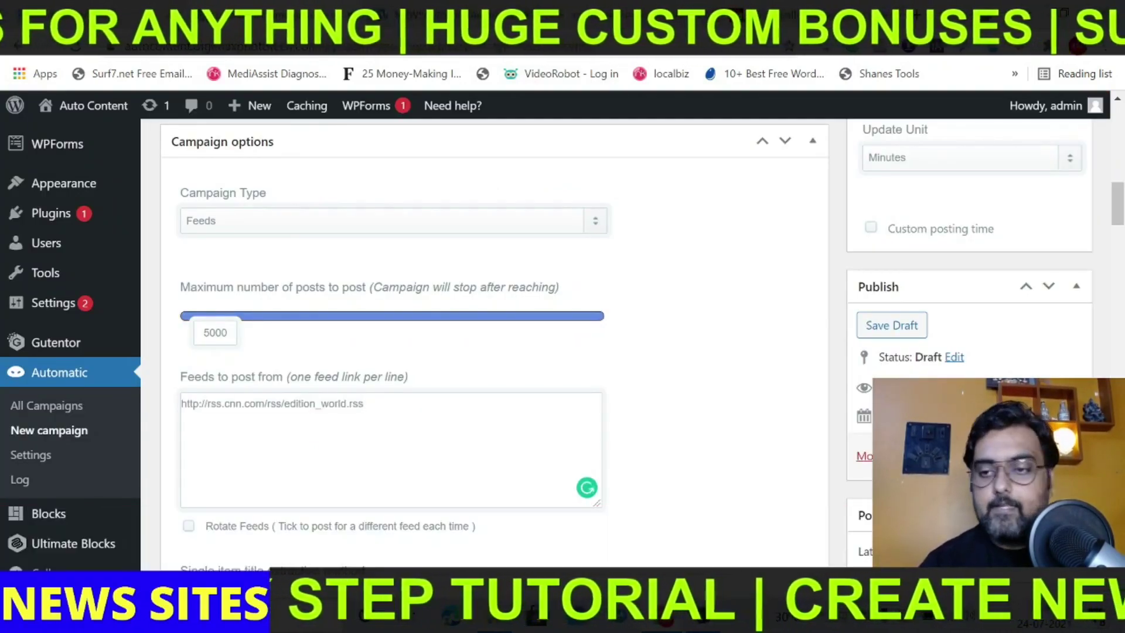
{"action": "scroll", "coordinate": [387, 340], "scroll_direction": "down", "scroll_amount": 4}
{"action": "scroll", "coordinate": [387, 340], "scroll_direction": "down", "scroll_amount": 5}
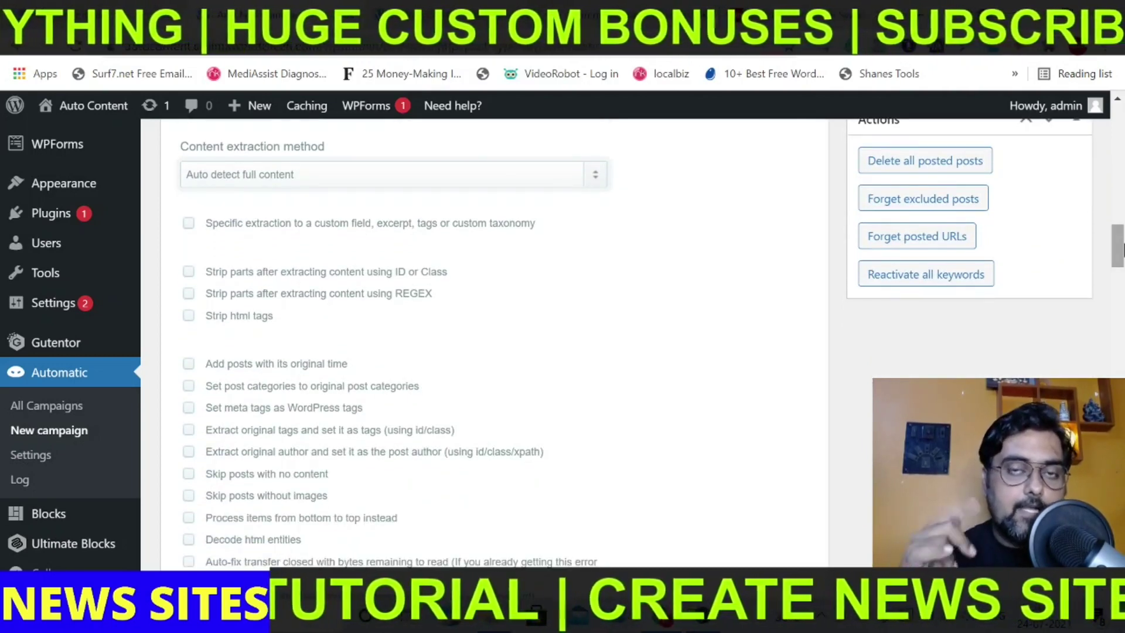
Step: Tick original post time, meta tags as WordPress tags, skip no-content/no-image posts, and og:title
{"action": "scroll", "coordinate": [280, 521], "scroll_direction": "down", "scroll_amount": 3}
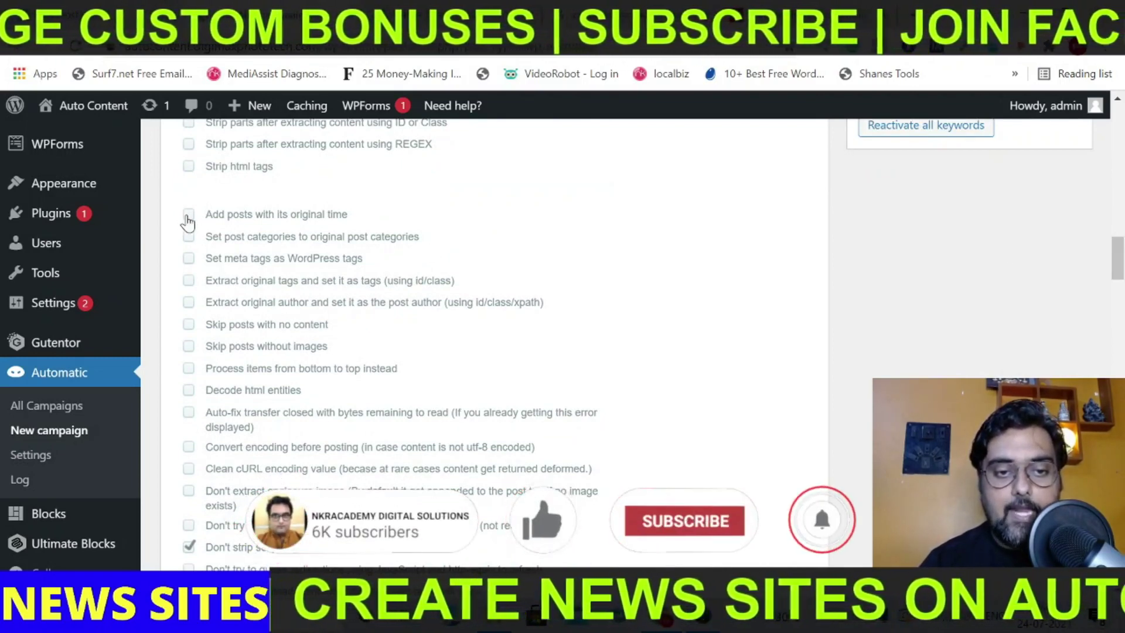
{"action": "left_click", "coordinate": [188, 216]}
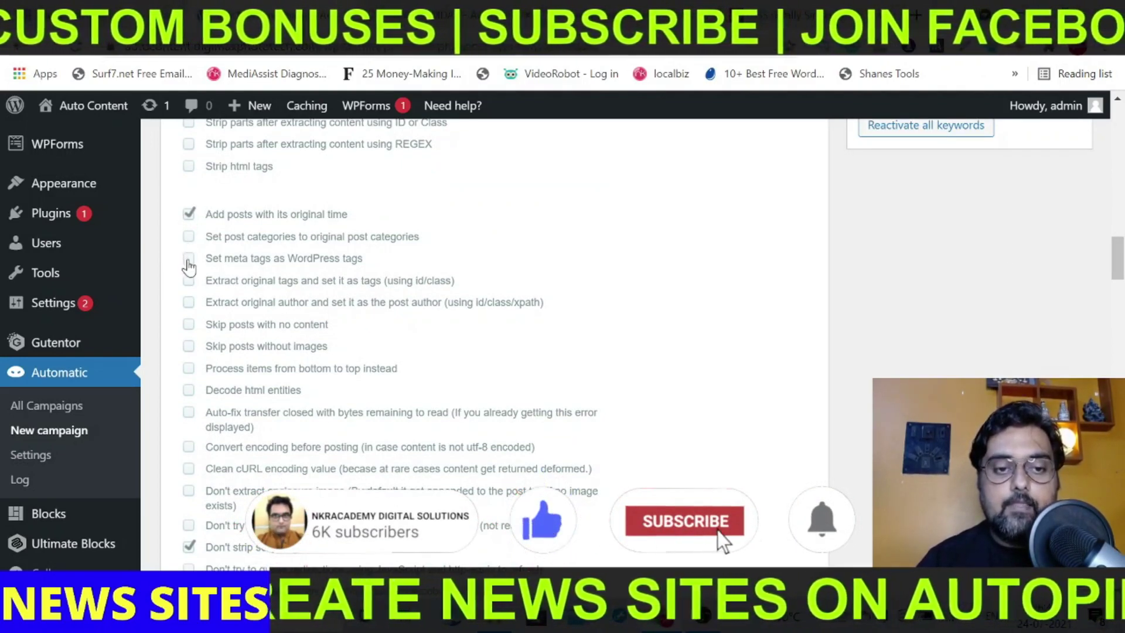
{"action": "left_click", "coordinate": [188, 258]}
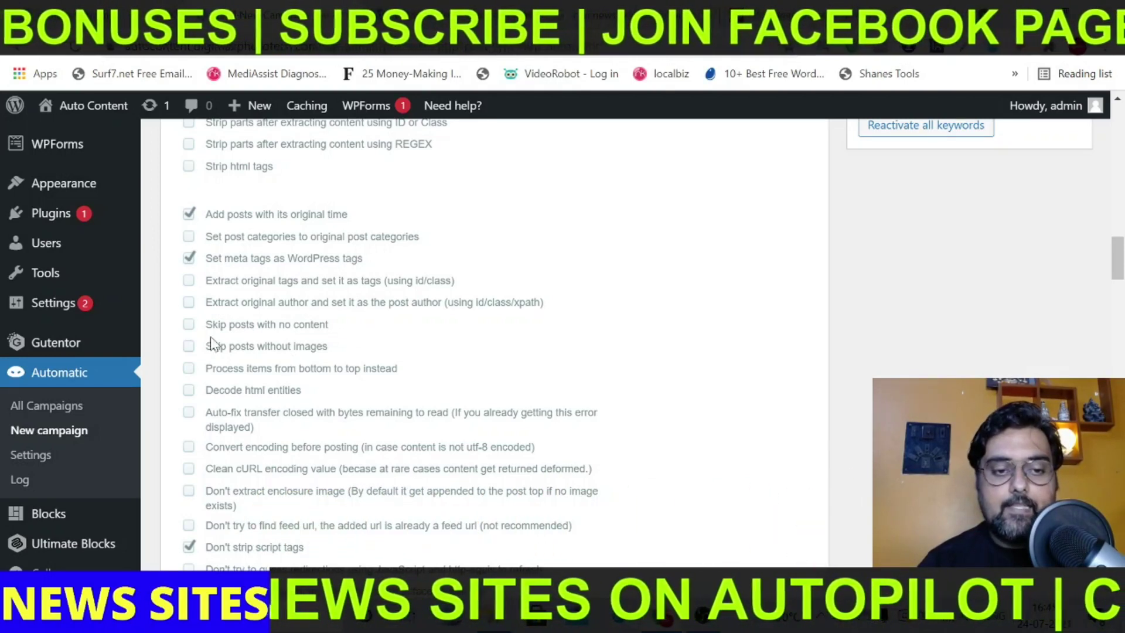
{"action": "left_click", "coordinate": [187, 326]}
{"action": "left_click", "coordinate": [187, 348]}
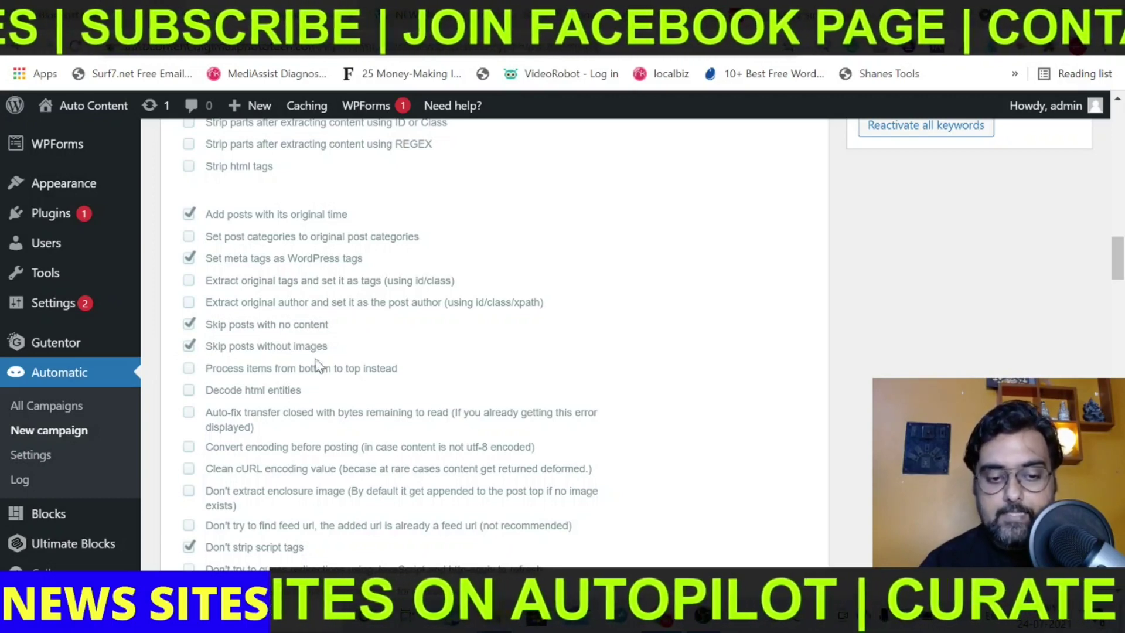
{"action": "scroll", "coordinate": [287, 363], "scroll_direction": "down", "scroll_amount": 2}
{"action": "scroll", "coordinate": [371, 250], "scroll_direction": "down", "scroll_amount": 5}
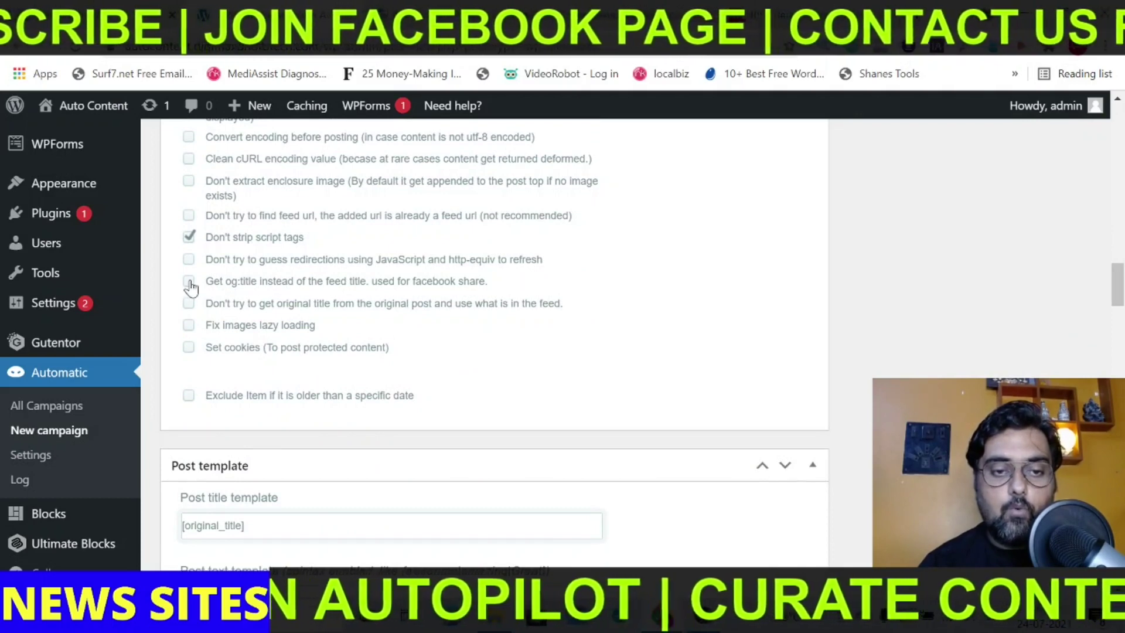
{"action": "left_click", "coordinate": [189, 283]}
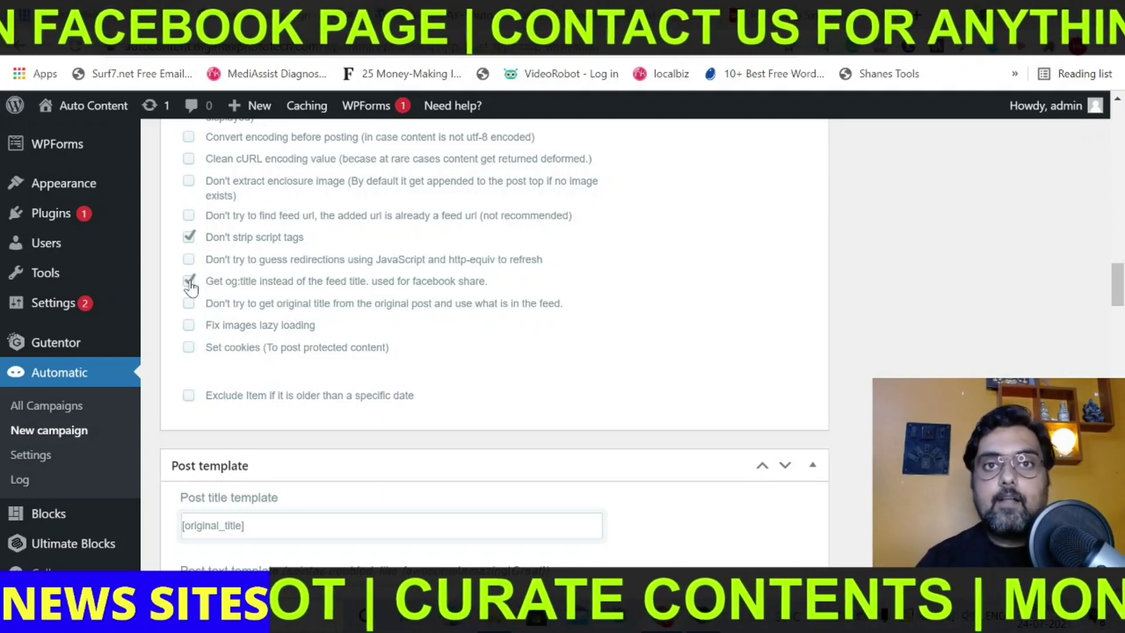
Step: Keep the new posts' status set to Published
{"action": "scroll", "coordinate": [1116, 287], "scroll_direction": "down", "scroll_amount": 2}
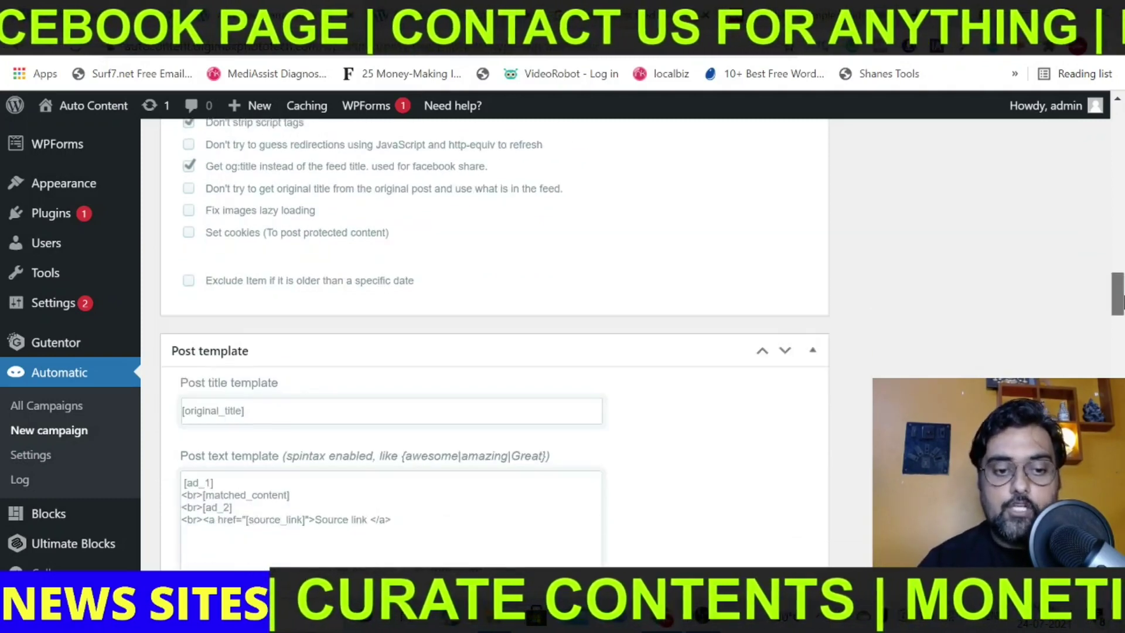
{"action": "scroll", "coordinate": [493, 346], "scroll_direction": "down", "scroll_amount": 2}
{"action": "scroll", "coordinate": [494, 346], "scroll_direction": "down", "scroll_amount": 2}
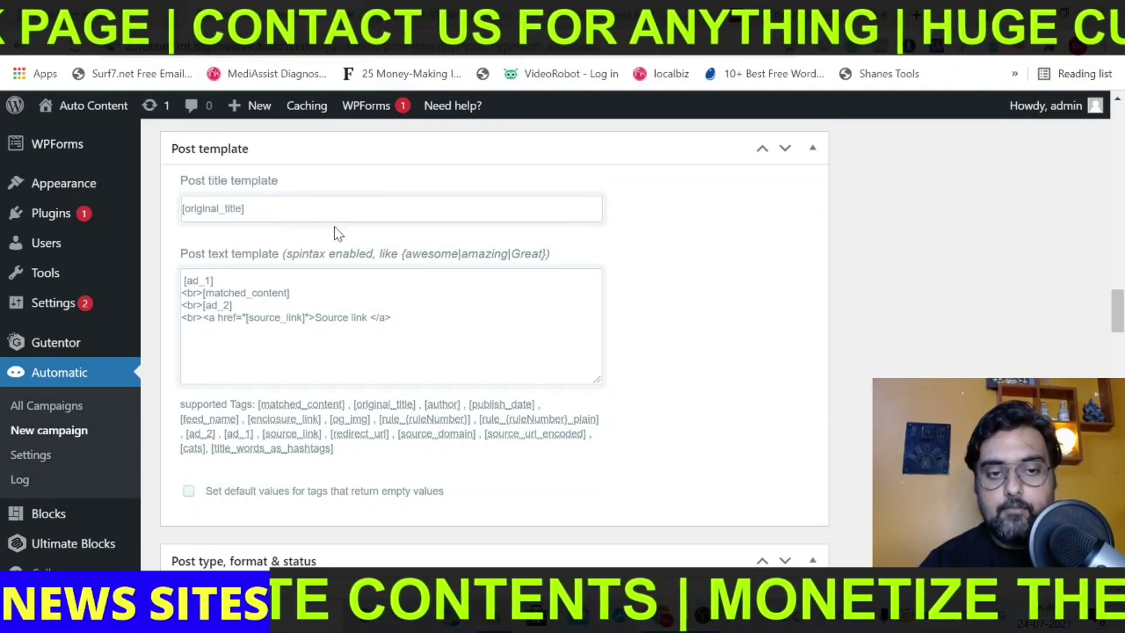
{"action": "left_click_drag", "start_coordinate": [1116, 310], "coordinate": [1117, 341]}
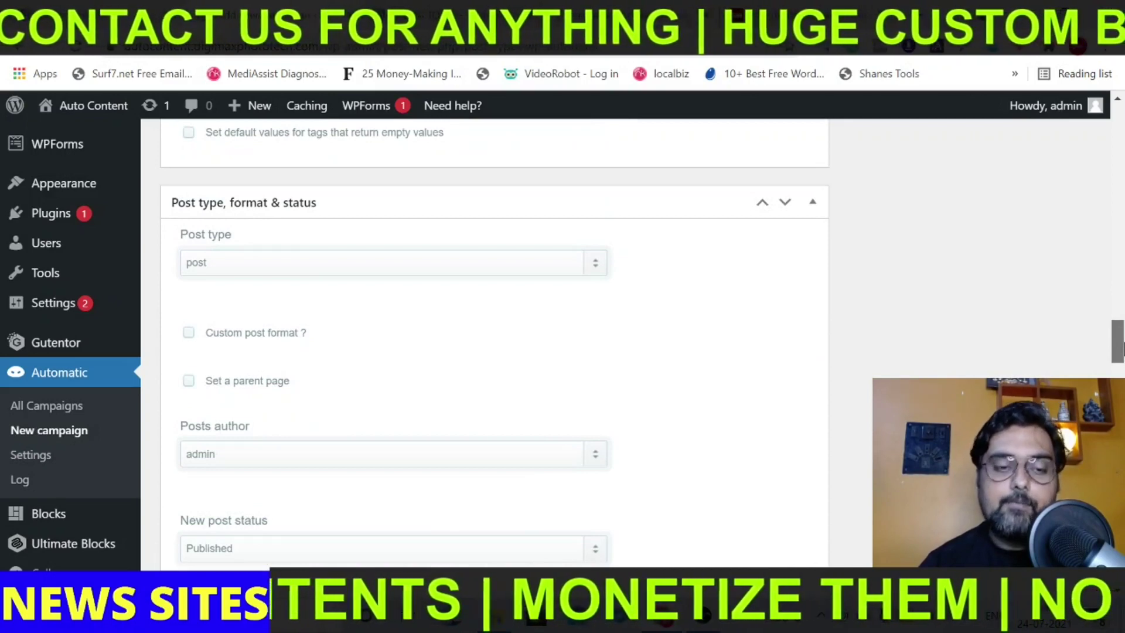
{"action": "left_click_drag", "start_coordinate": [1116, 341], "coordinate": [1117, 362]}
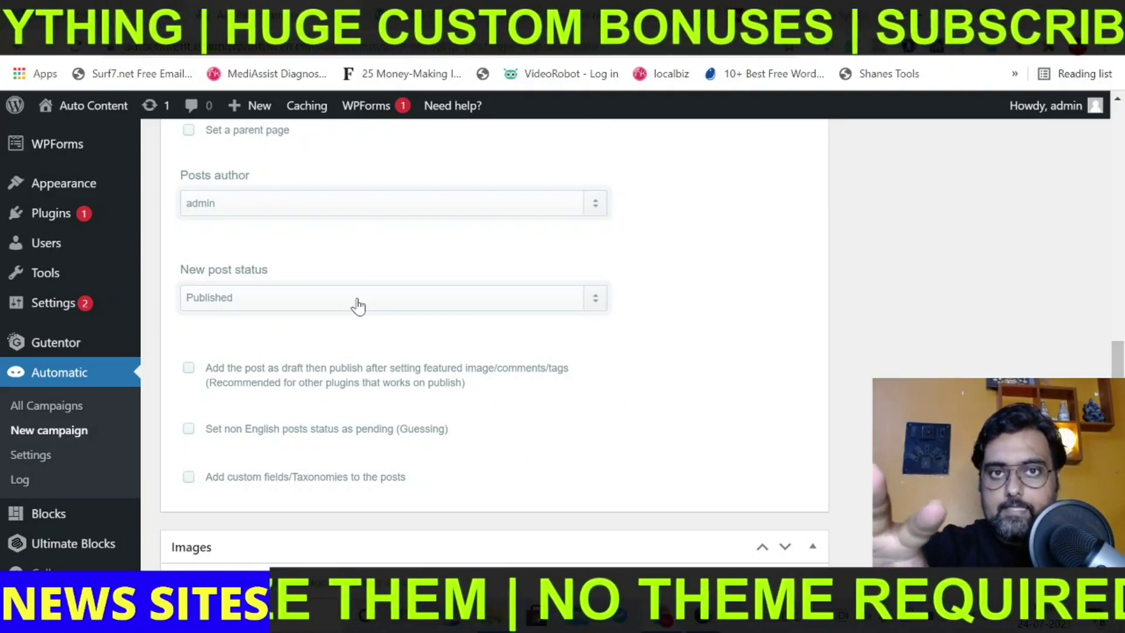
{"action": "left_click", "coordinate": [358, 306]}
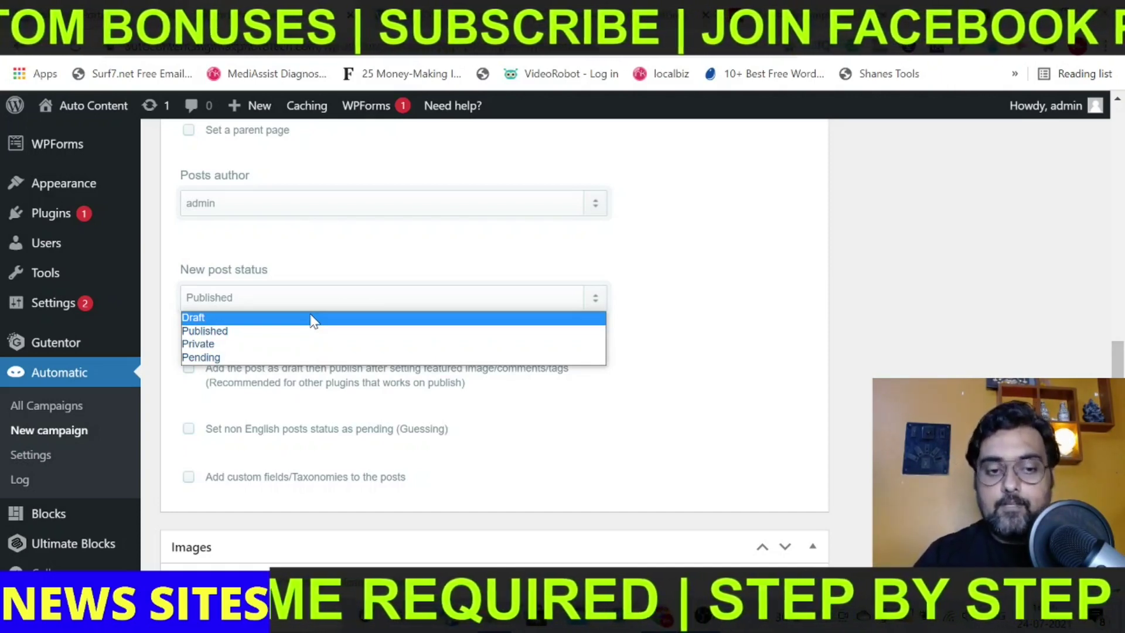
{"action": "left_click", "coordinate": [286, 332]}
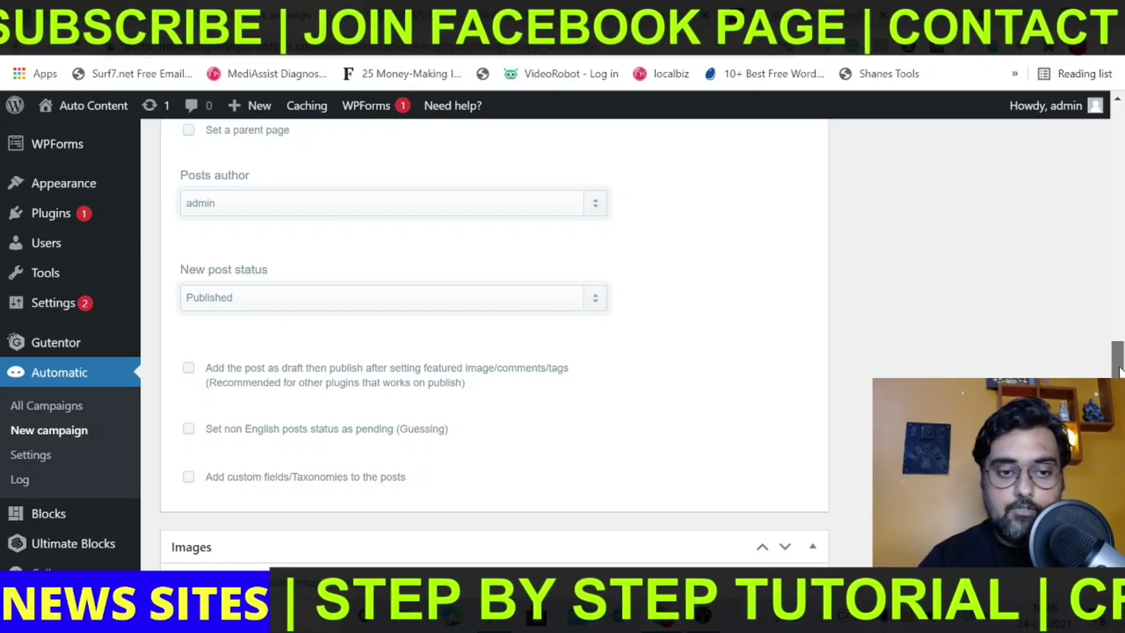
{"action": "scroll", "coordinate": [1116, 352], "scroll_direction": "down", "scroll_amount": 2}
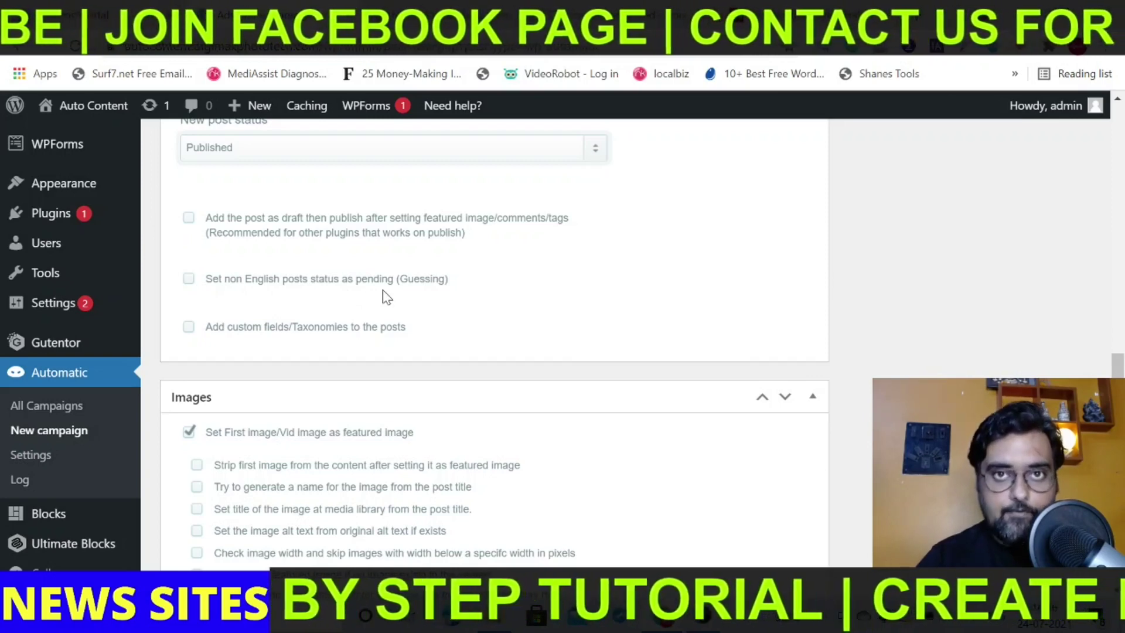
Step: Tick Strip first image, Set alt text from original alt text, and Don't save the image to my server
{"action": "scroll", "coordinate": [1116, 366], "scroll_direction": "down", "scroll_amount": 3}
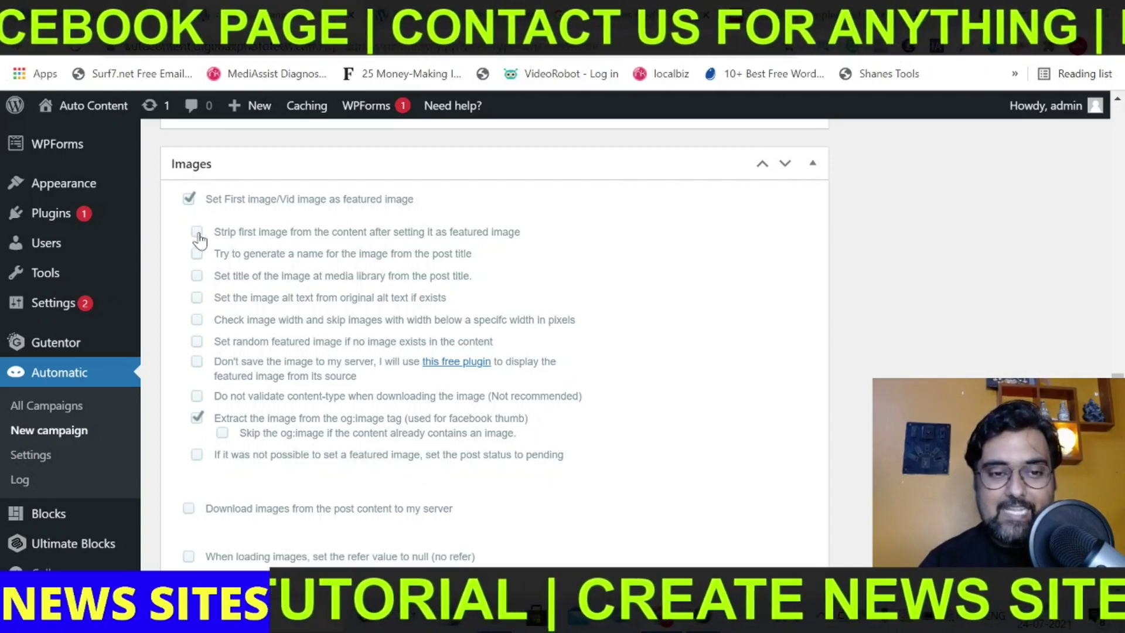
{"action": "left_click", "coordinate": [197, 232]}
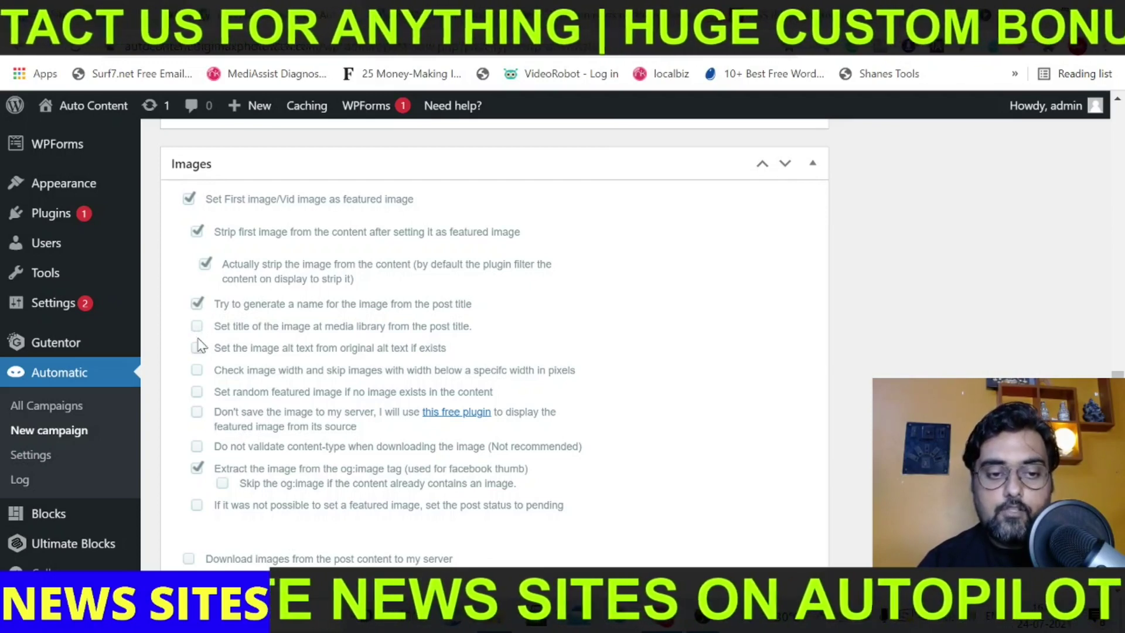
{"action": "left_click", "coordinate": [197, 350]}
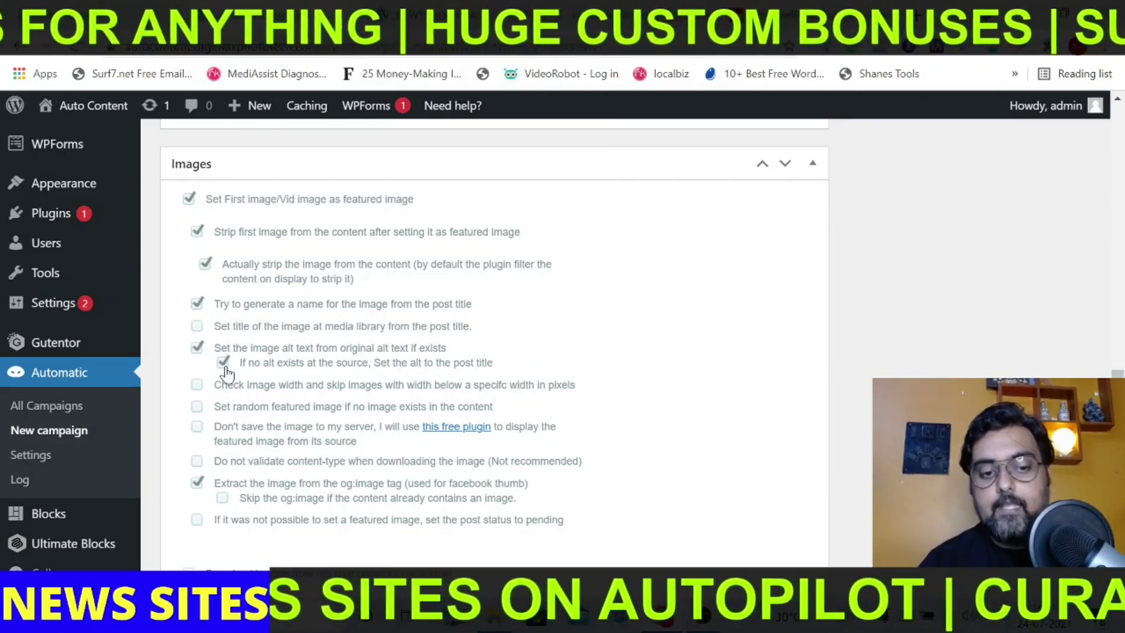
{"action": "left_click", "coordinate": [197, 430]}
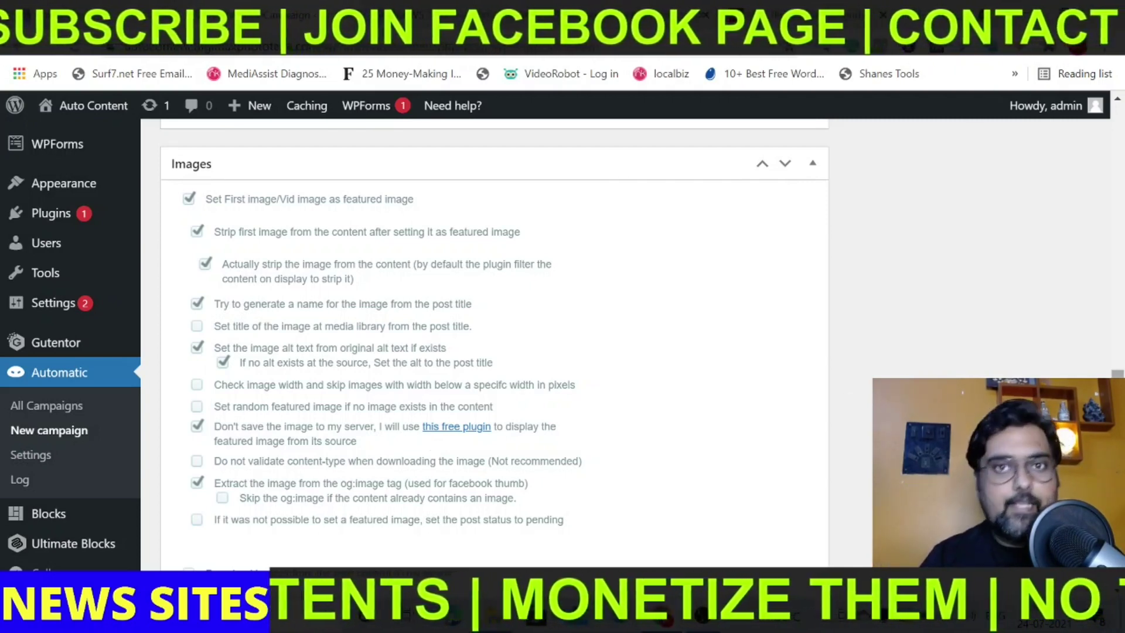
Step: Choose 'world news (id=2315)' in the Post posts to this category list
{"action": "scroll", "coordinate": [494, 345], "scroll_direction": "down", "scroll_amount": 5}
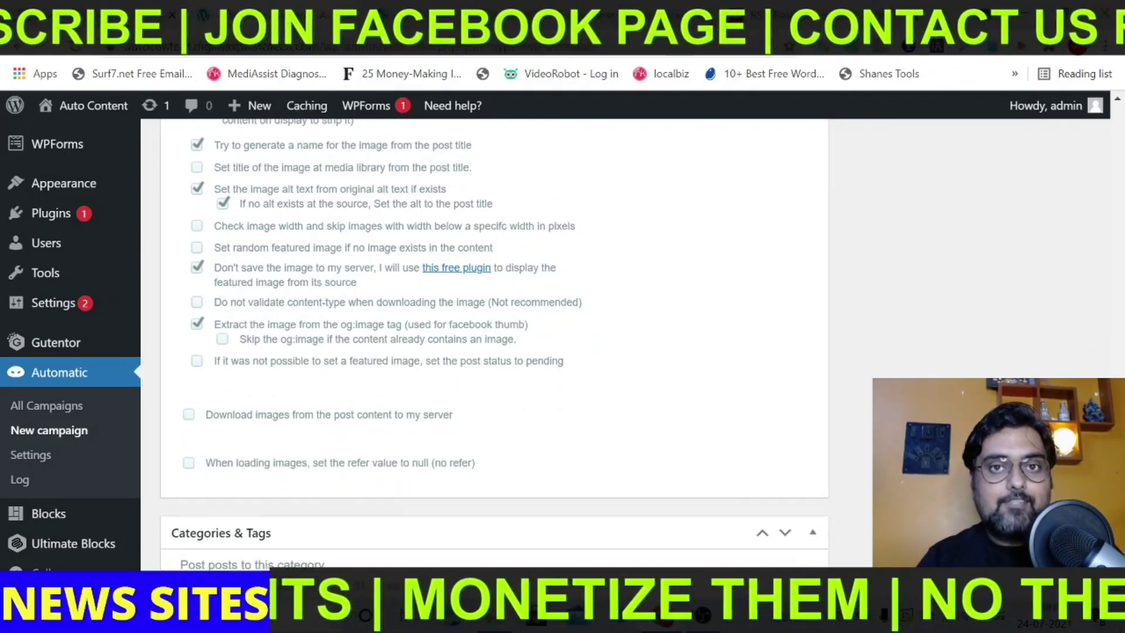
{"action": "scroll", "coordinate": [493, 345], "scroll_direction": "down", "scroll_amount": 3}
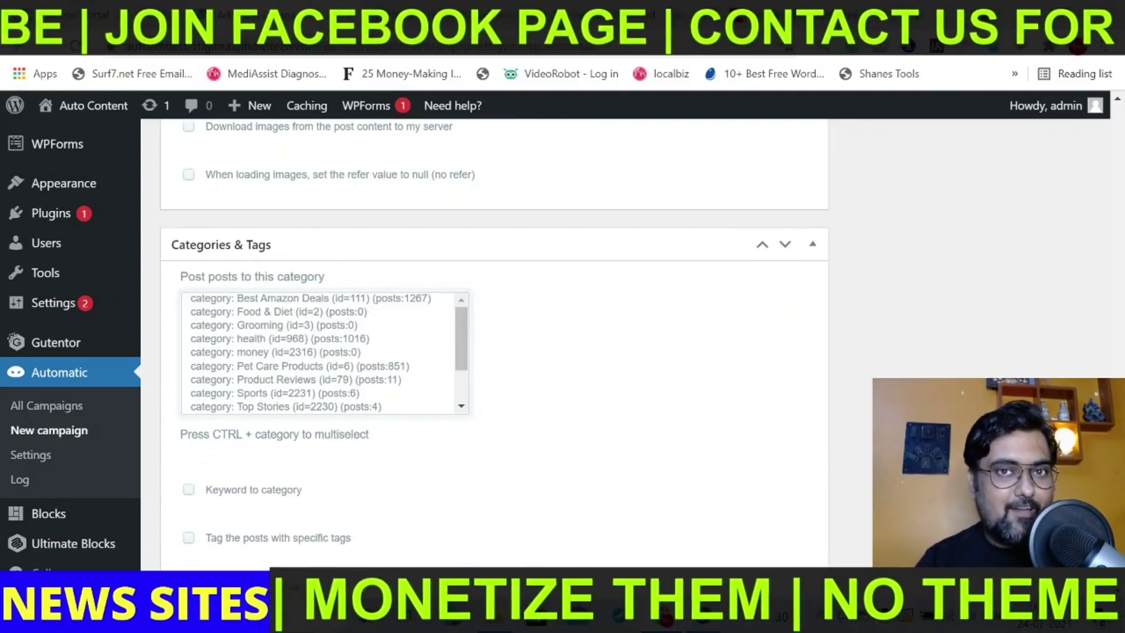
{"action": "scroll", "coordinate": [208, 279], "scroll_direction": "up", "scroll_amount": 1}
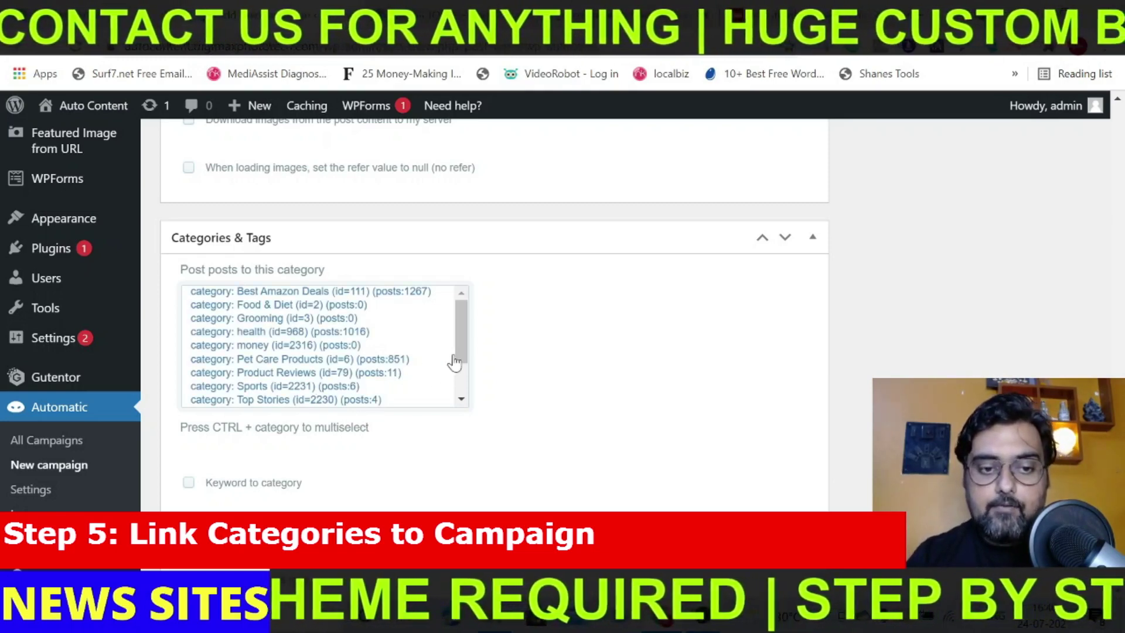
{"action": "left_click_drag", "start_coordinate": [461, 338], "coordinate": [462, 366]}
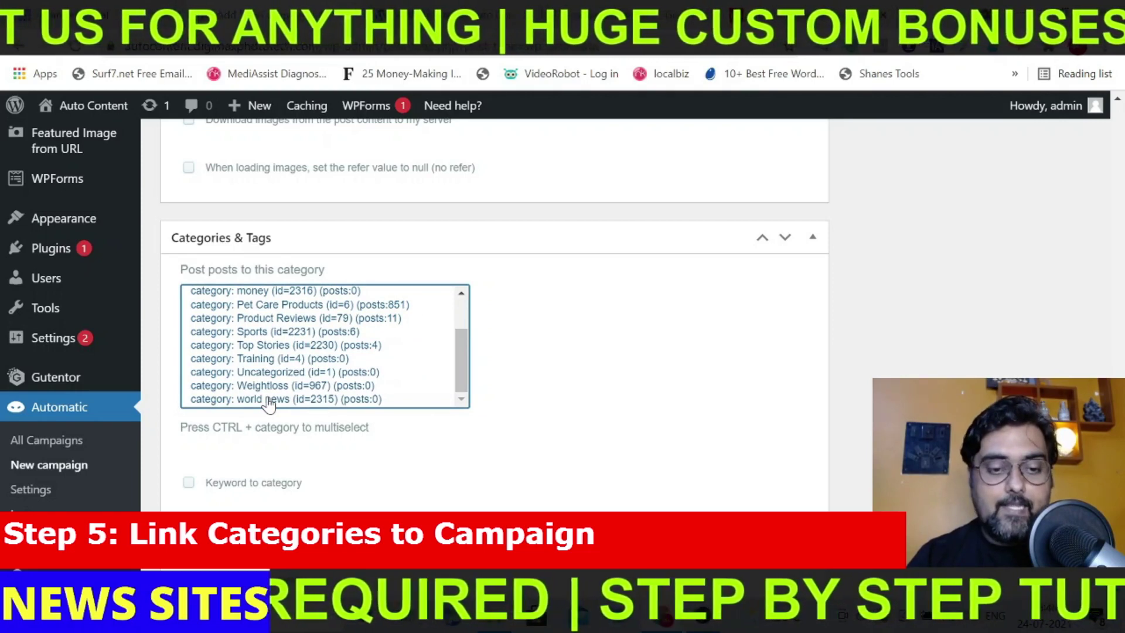
{"action": "left_click", "coordinate": [269, 404]}
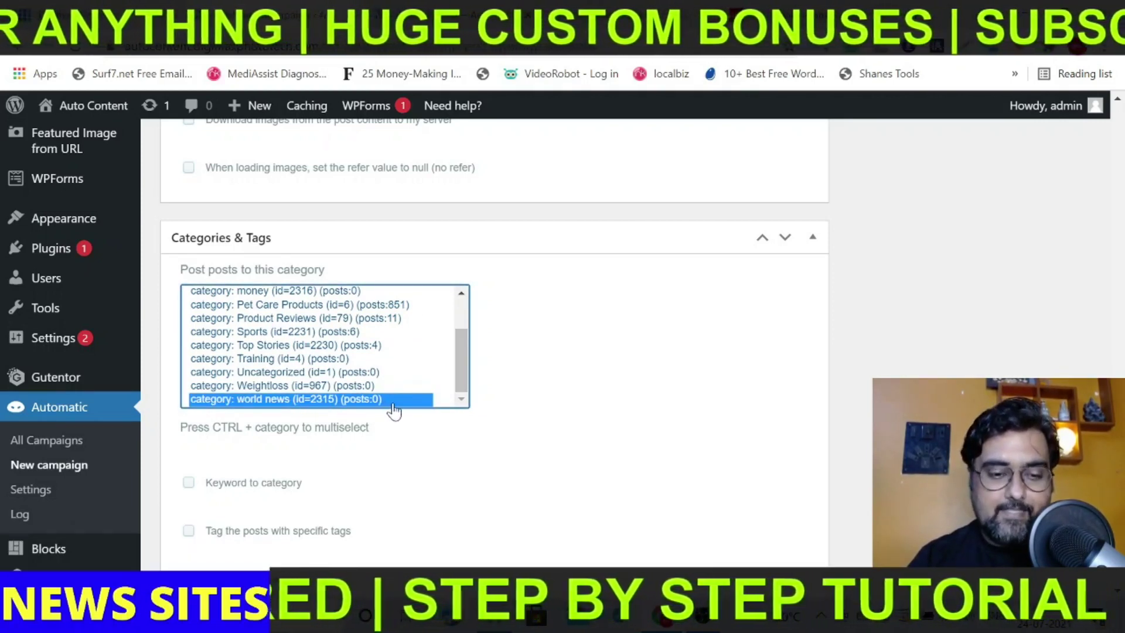
{"action": "scroll", "coordinate": [494, 340], "scroll_direction": "down", "scroll_amount": 15}
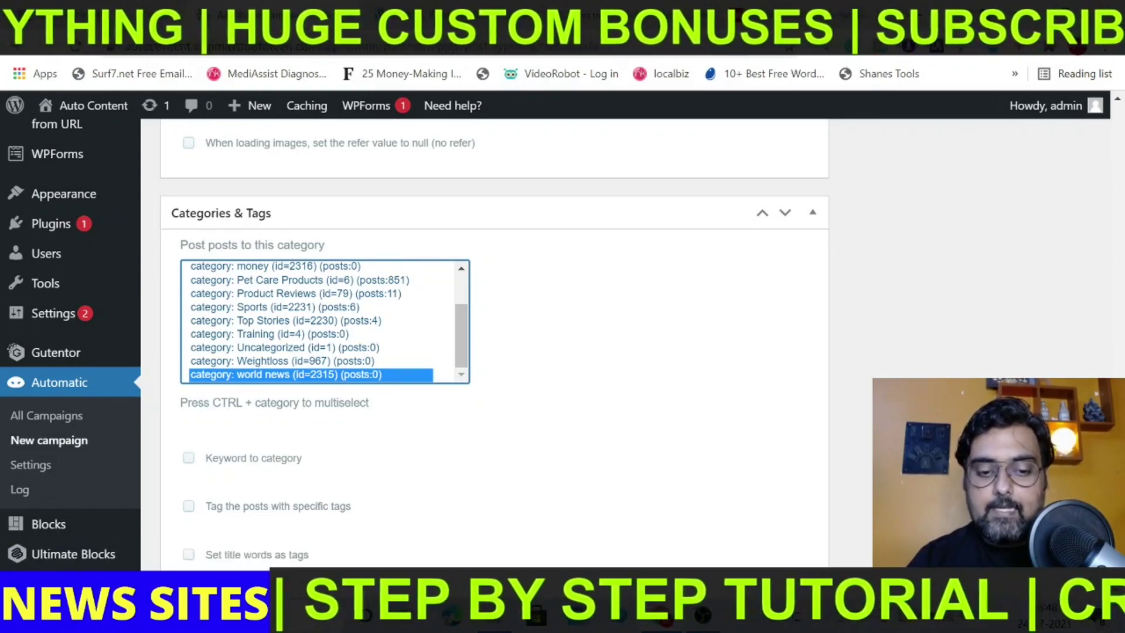
{"action": "scroll", "coordinate": [493, 340], "scroll_direction": "down", "scroll_amount": 6}
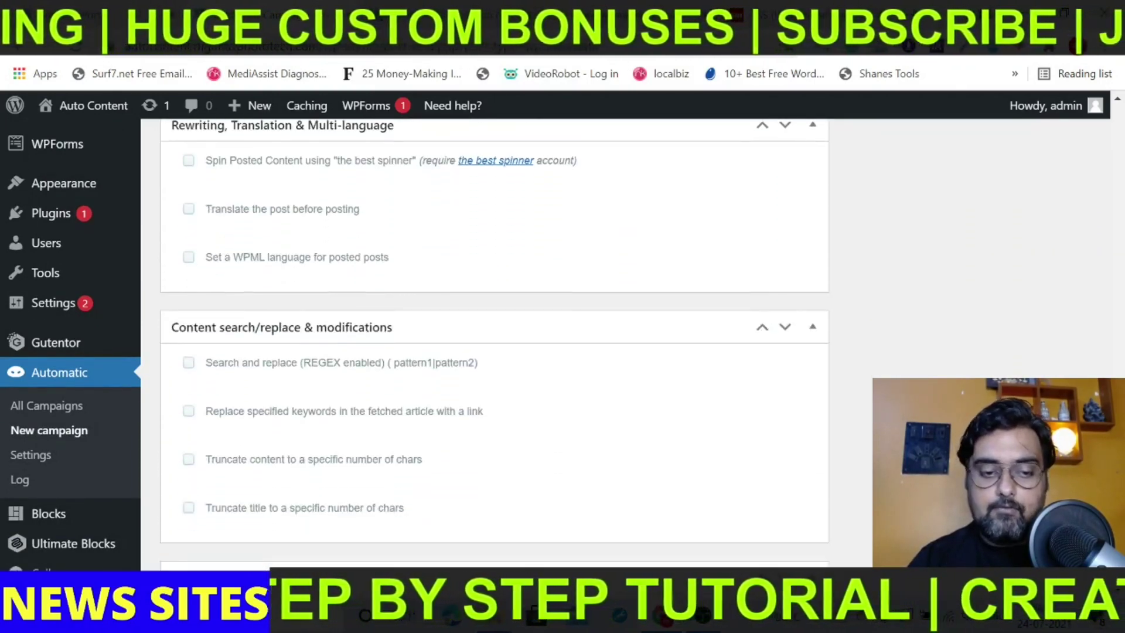
{"action": "scroll", "coordinate": [494, 340], "scroll_direction": "up", "scroll_amount": 4}
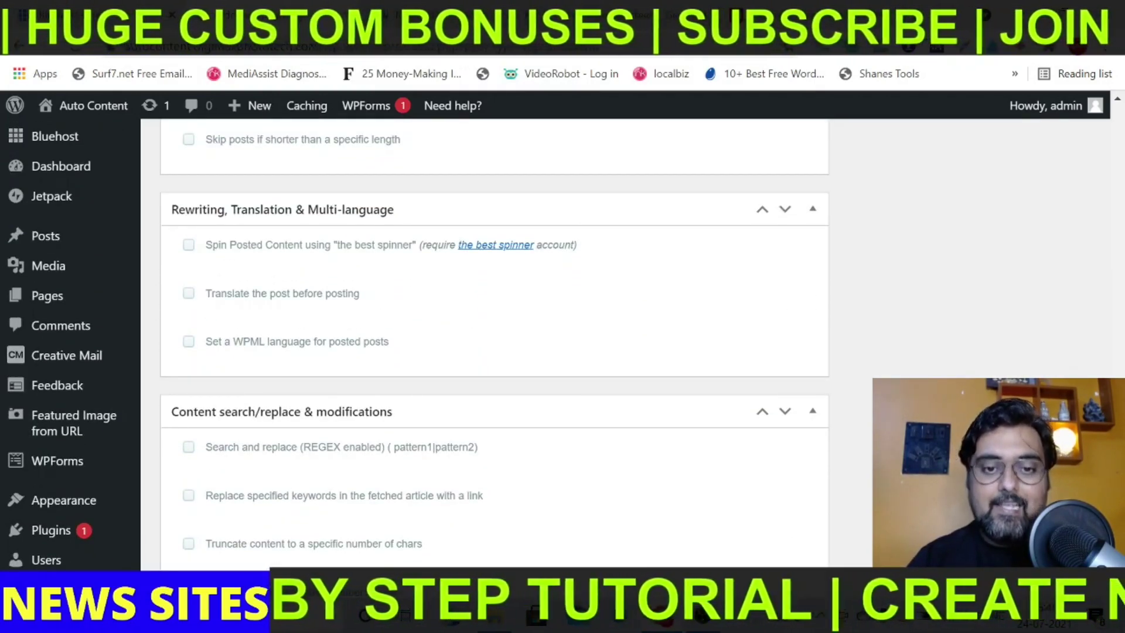
{"action": "scroll", "coordinate": [418, 345], "scroll_direction": "down", "scroll_amount": 1}
{"action": "scroll", "coordinate": [418, 345], "scroll_direction": "down", "scroll_amount": 10}
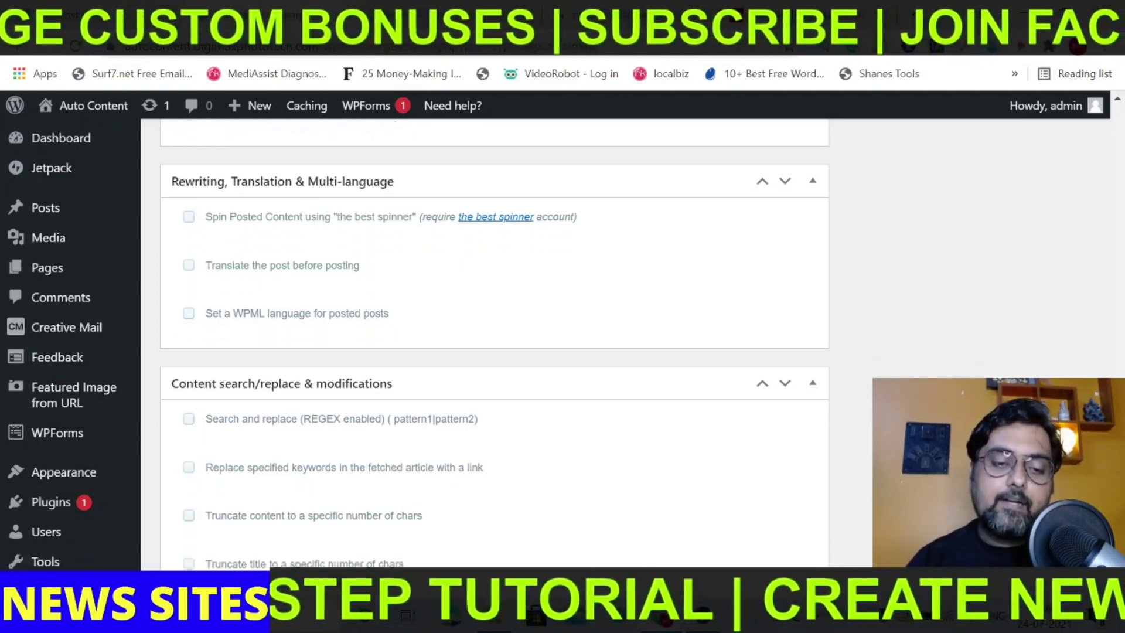
{"action": "scroll", "coordinate": [494, 340], "scroll_direction": "down", "scroll_amount": 3}
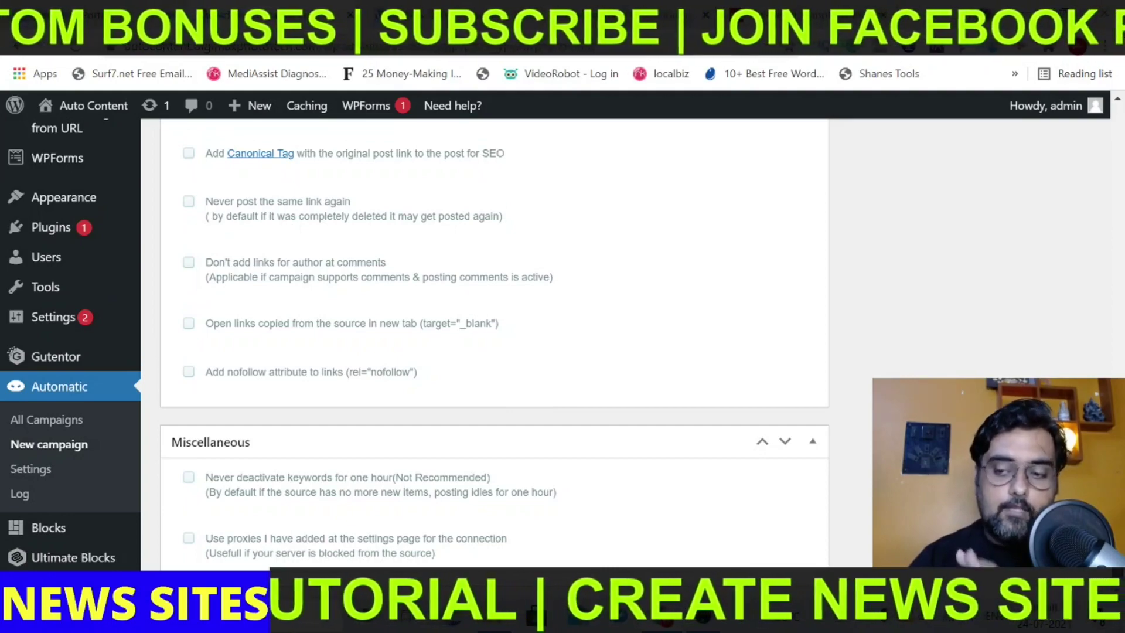
{"action": "scroll", "coordinate": [1087, 185], "scroll_direction": "up", "scroll_amount": 20}
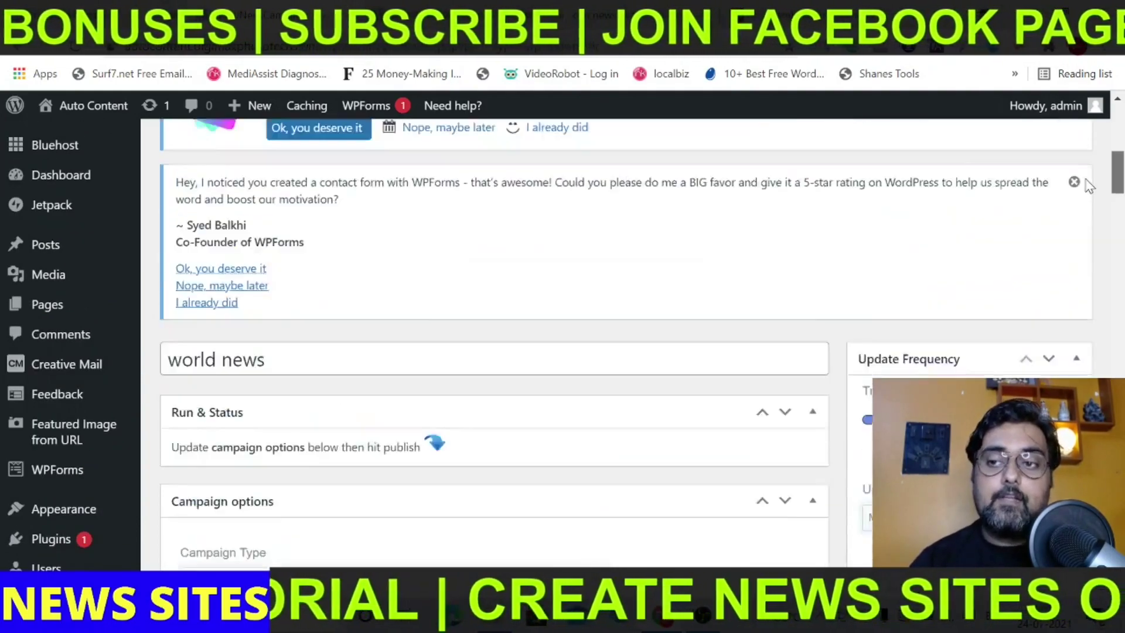
{"action": "scroll", "coordinate": [1088, 185], "scroll_direction": "up", "scroll_amount": 3}
{"action": "scroll", "coordinate": [1088, 186], "scroll_direction": "down", "scroll_amount": 3}
{"action": "scroll", "coordinate": [1088, 198], "scroll_direction": "down", "scroll_amount": 3}
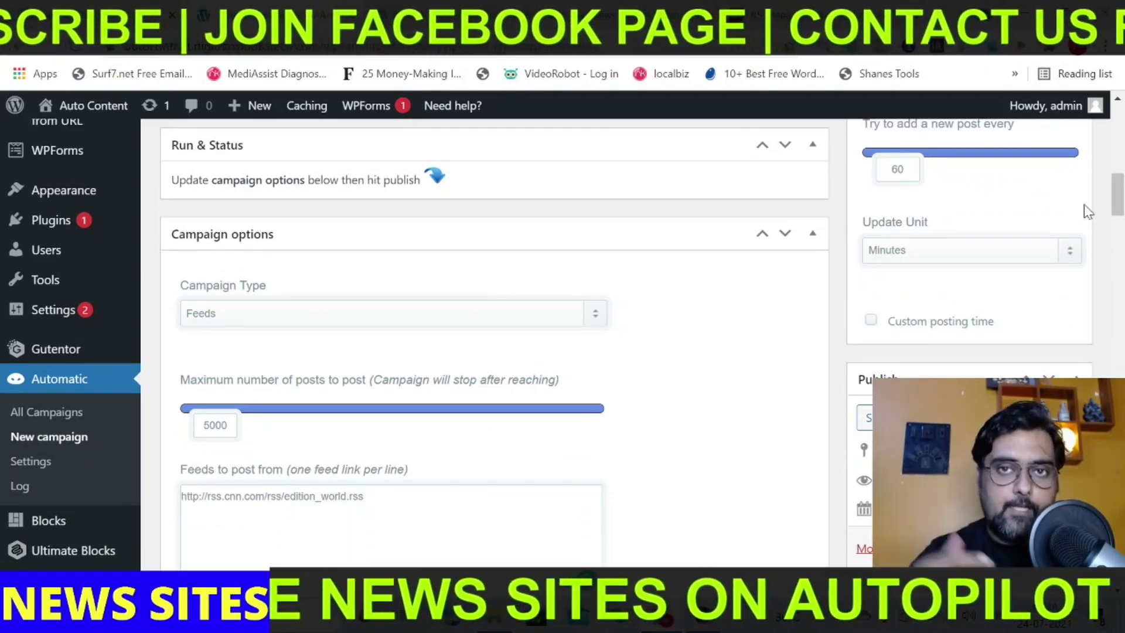
{"action": "left_click_drag", "start_coordinate": [1116, 207], "coordinate": [1119, 197]}
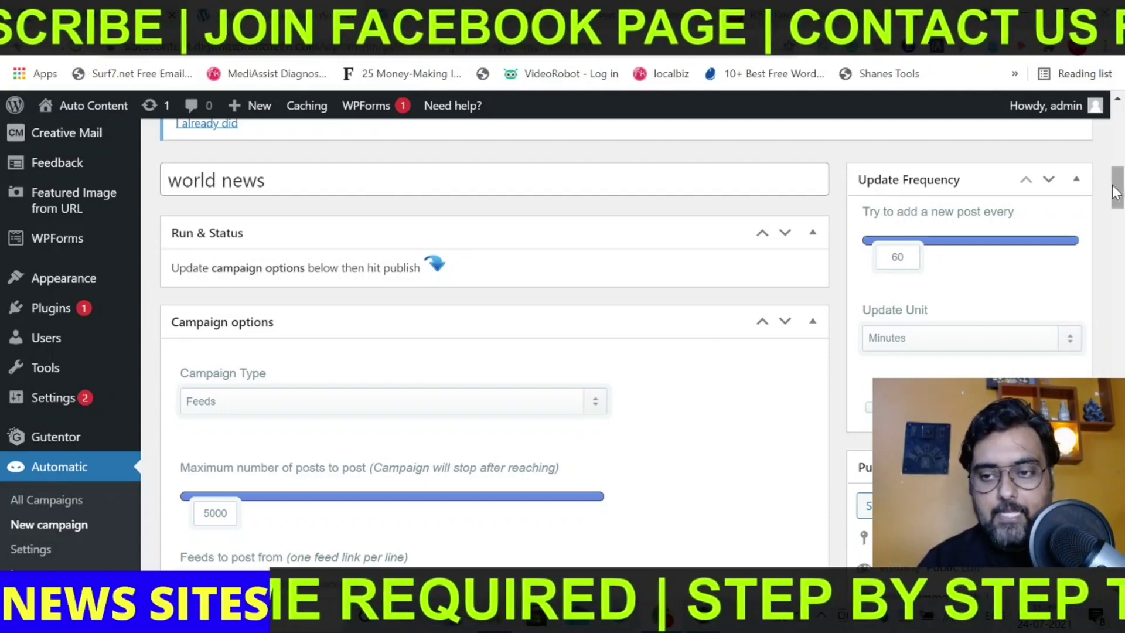
Step: Run the world news campaign twice to import posts from the CNN World feed
{"action": "scroll", "coordinate": [1123, 297], "scroll_direction": "down", "scroll_amount": 4}
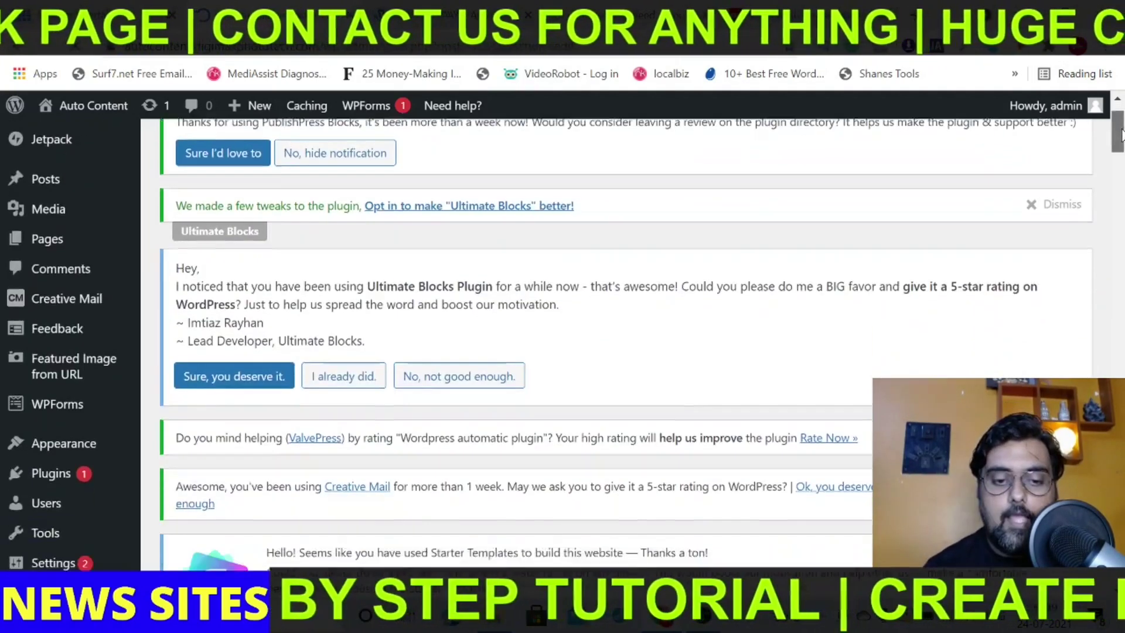
{"action": "scroll", "coordinate": [367, 303], "scroll_direction": "down", "scroll_amount": 10}
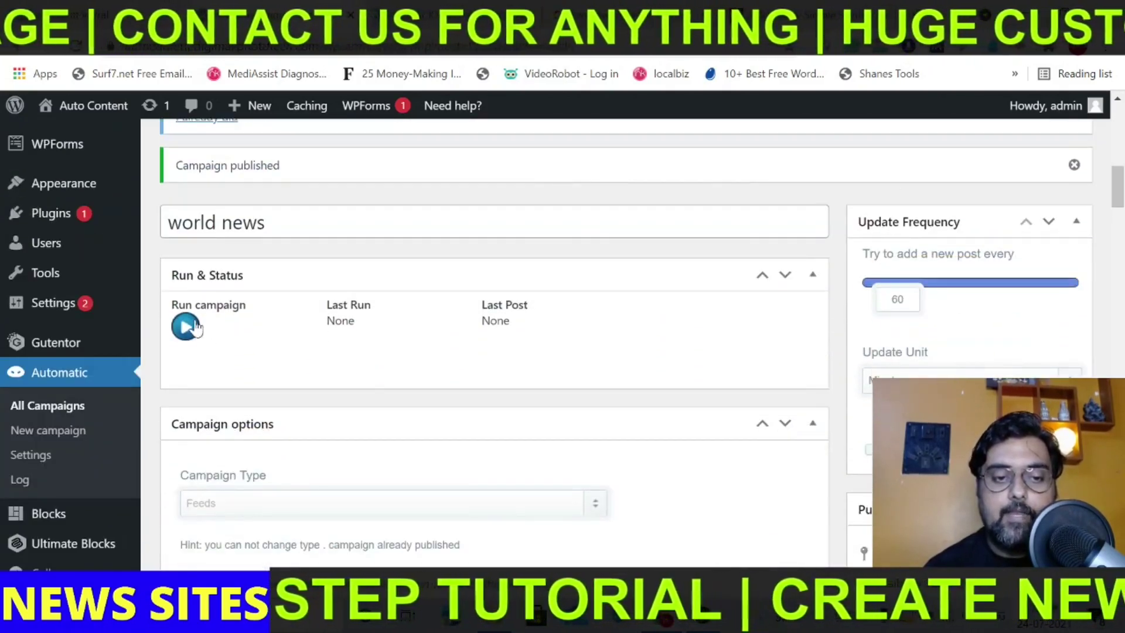
{"action": "left_click", "coordinate": [192, 328]}
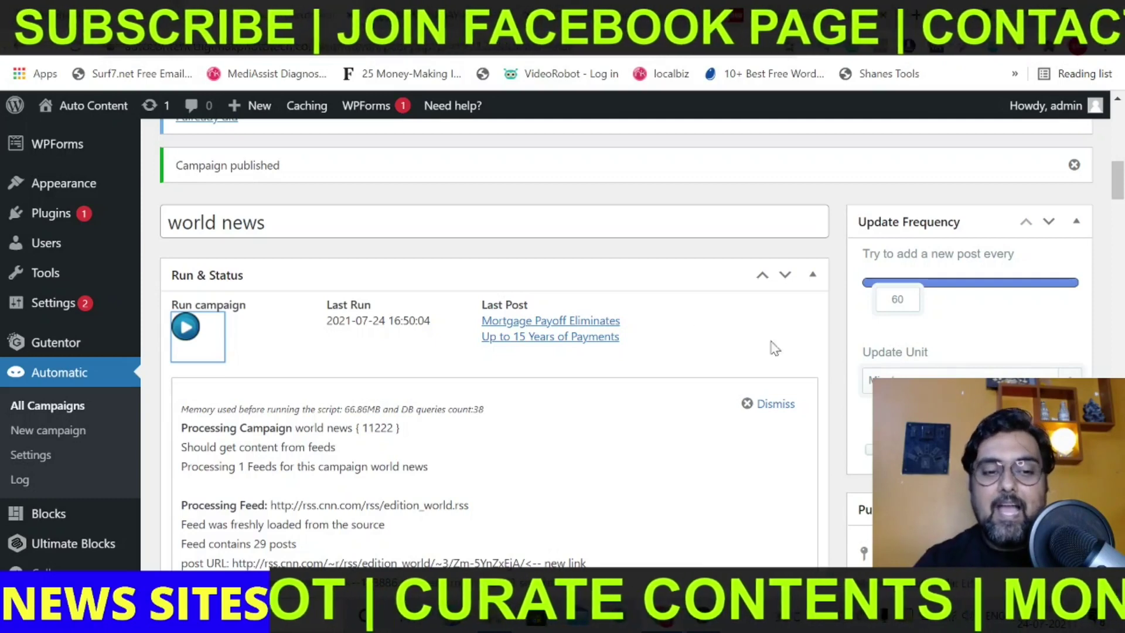
{"action": "left_click", "coordinate": [186, 327]}
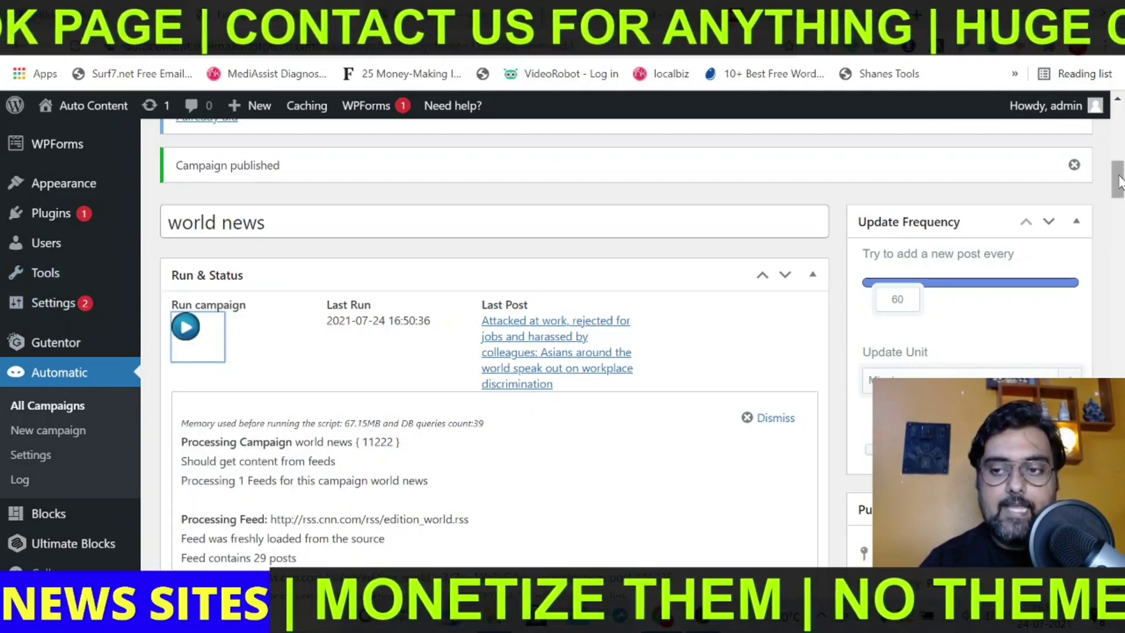
{"action": "scroll", "coordinate": [1118, 175], "scroll_direction": "up", "scroll_amount": 10}
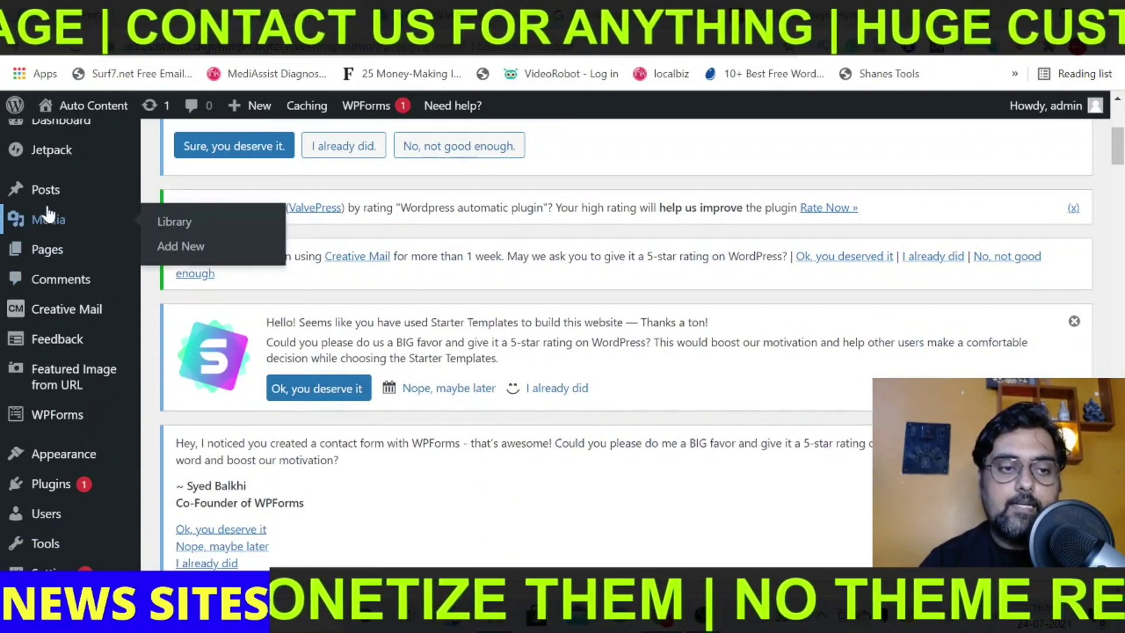
Step: Open Posts > Categories and scroll through the list to check the world news row
{"action": "mouse_move", "coordinate": [82, 194]}
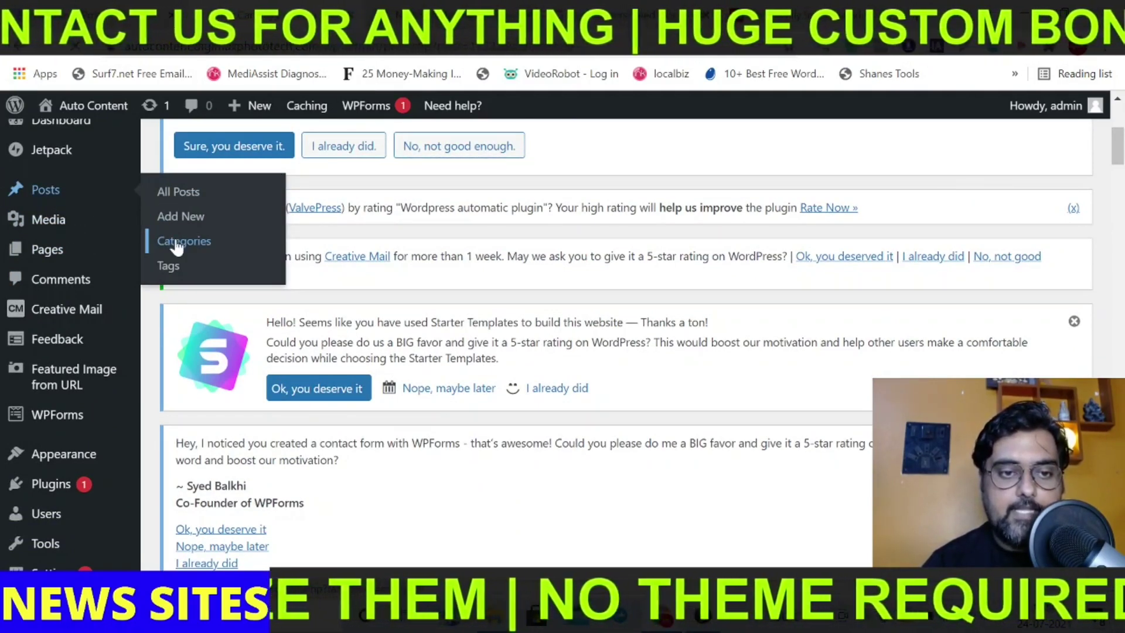
{"action": "left_click", "coordinate": [176, 246]}
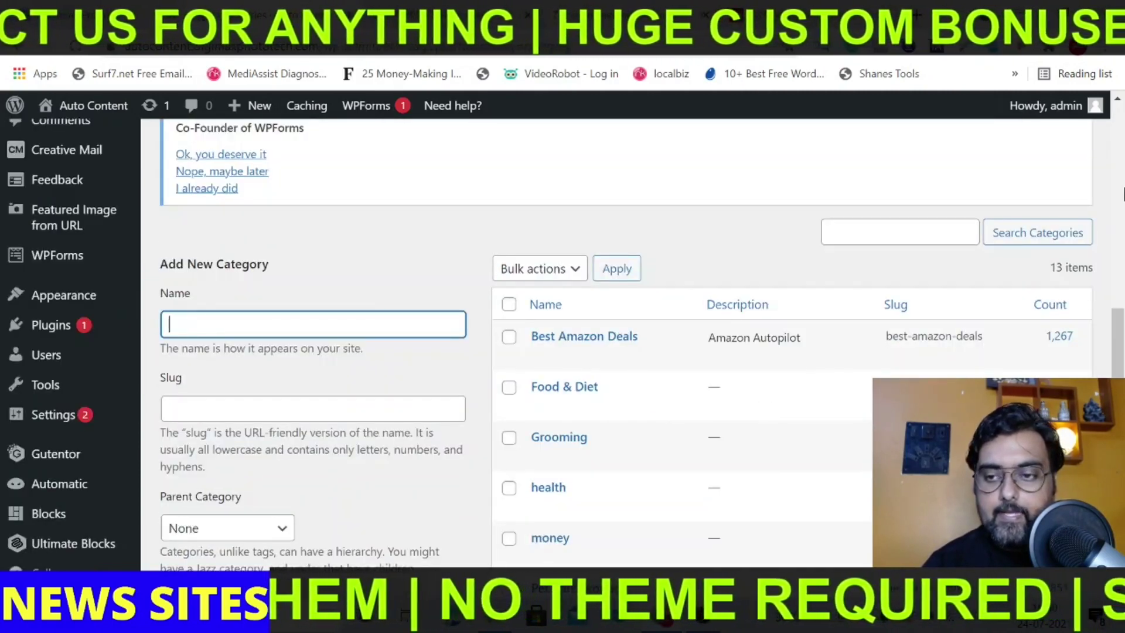
{"action": "scroll", "coordinate": [695, 461], "scroll_direction": "down", "scroll_amount": 9}
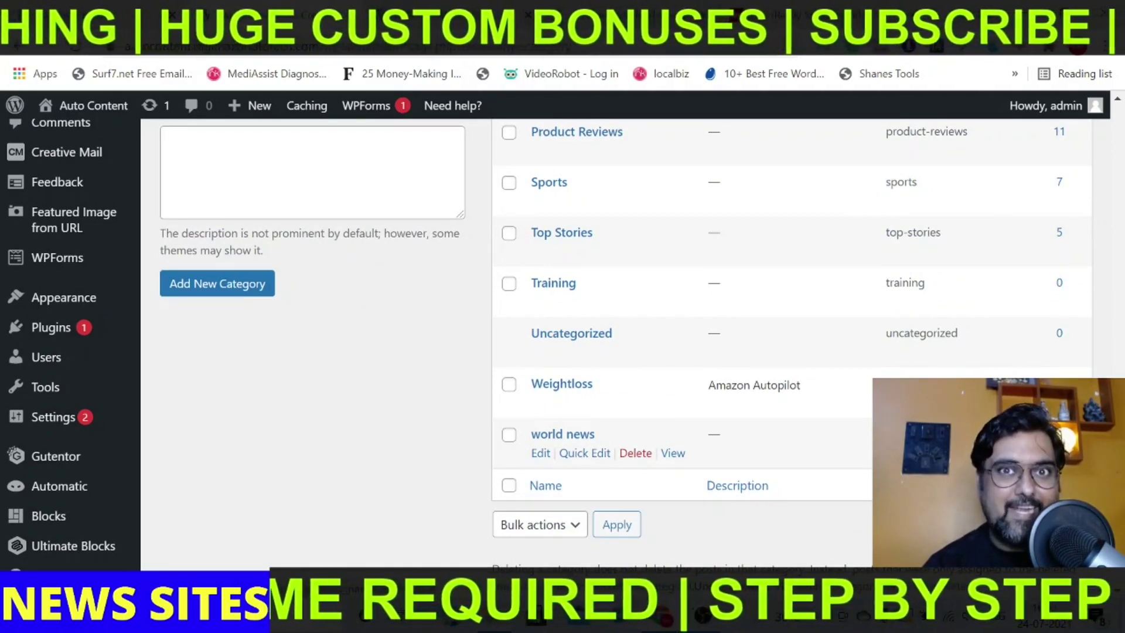
{"action": "scroll", "coordinate": [641, 343], "scroll_direction": "up", "scroll_amount": 20}
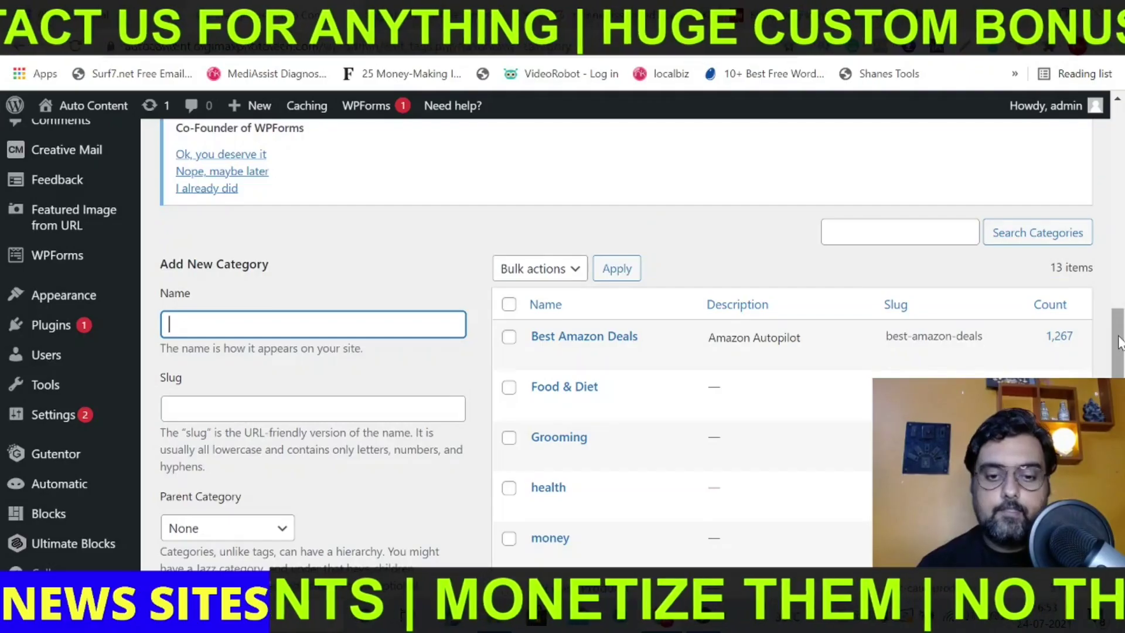
{"action": "left_click_drag", "start_coordinate": [1118, 341], "coordinate": [1118, 382]}
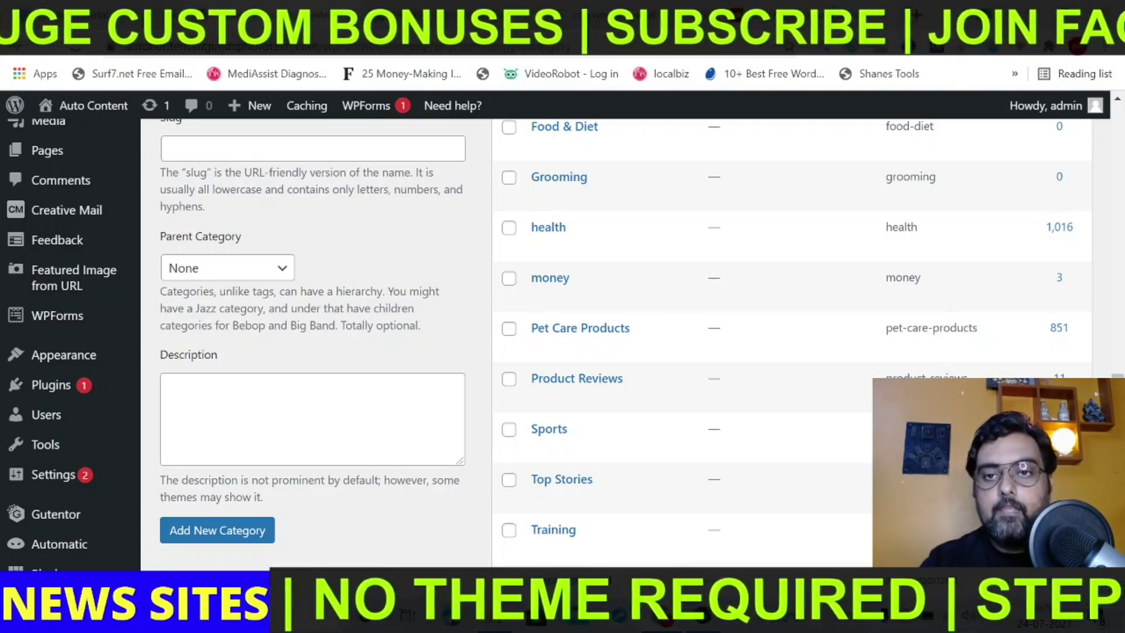
{"action": "key", "text": "ctrl+Tab"}
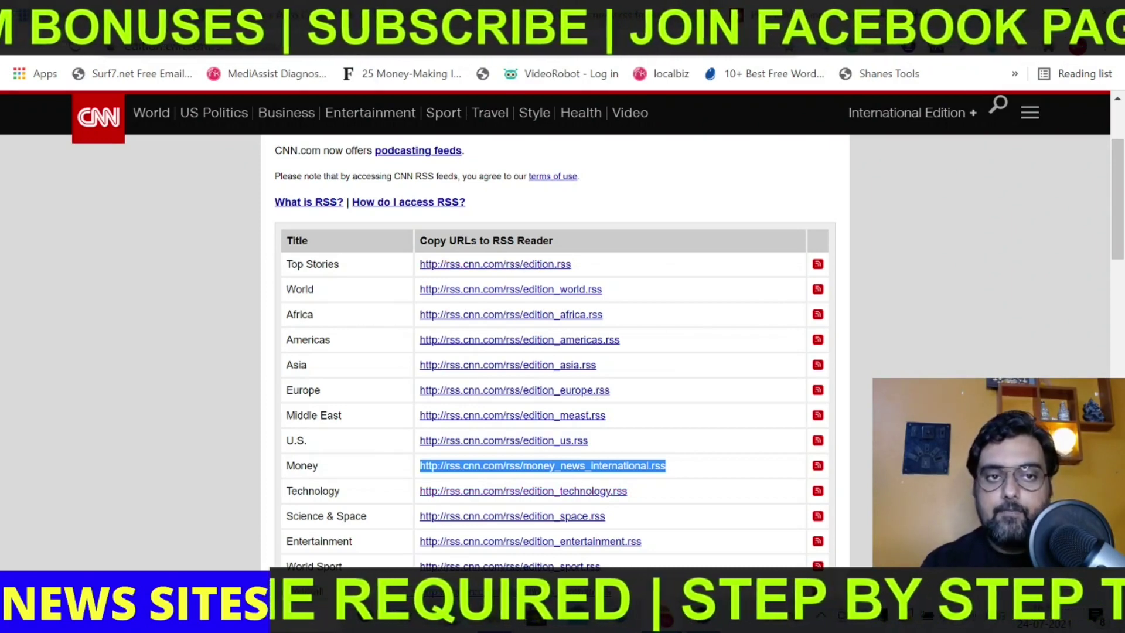
{"action": "key", "text": "ctrl+shift+Tab"}
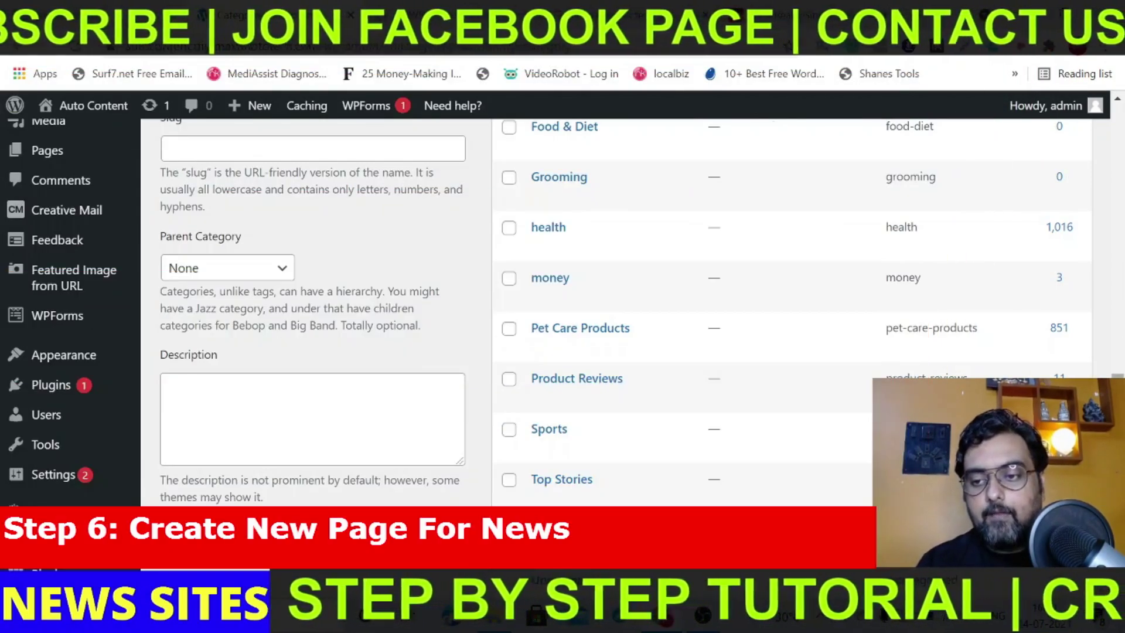
{"action": "left_click_drag", "start_coordinate": [1119, 402], "coordinate": [1119, 154]}
Step: Title a new page 'news today demo' and assign it the Gutentor page template
{"action": "left_click", "coordinate": [46, 415]}
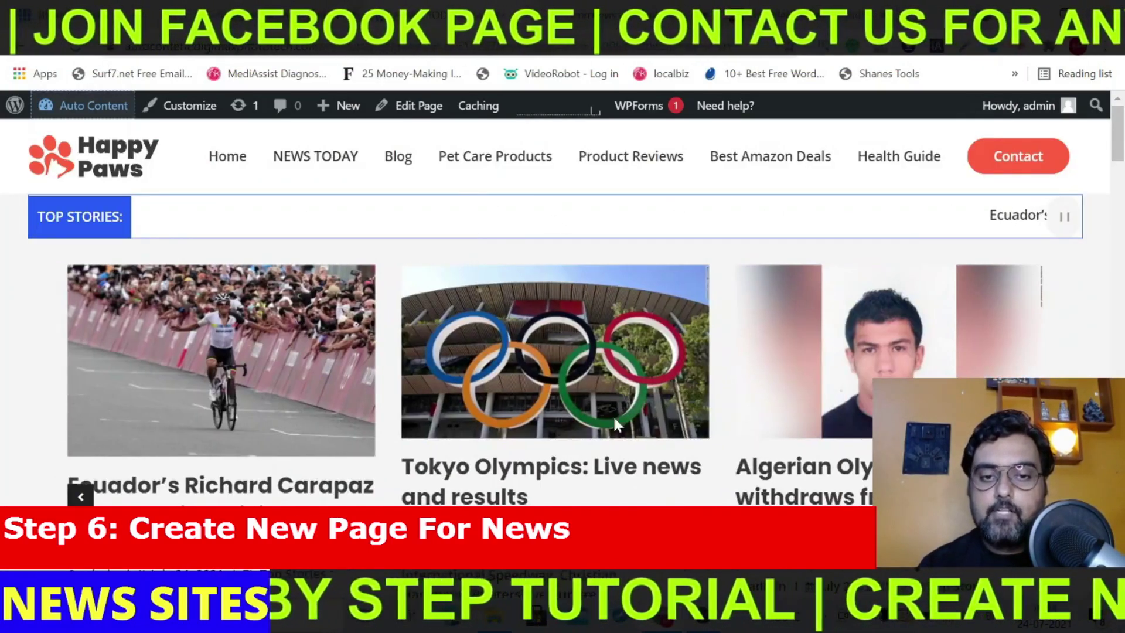
{"action": "key", "text": "alt+Left"}
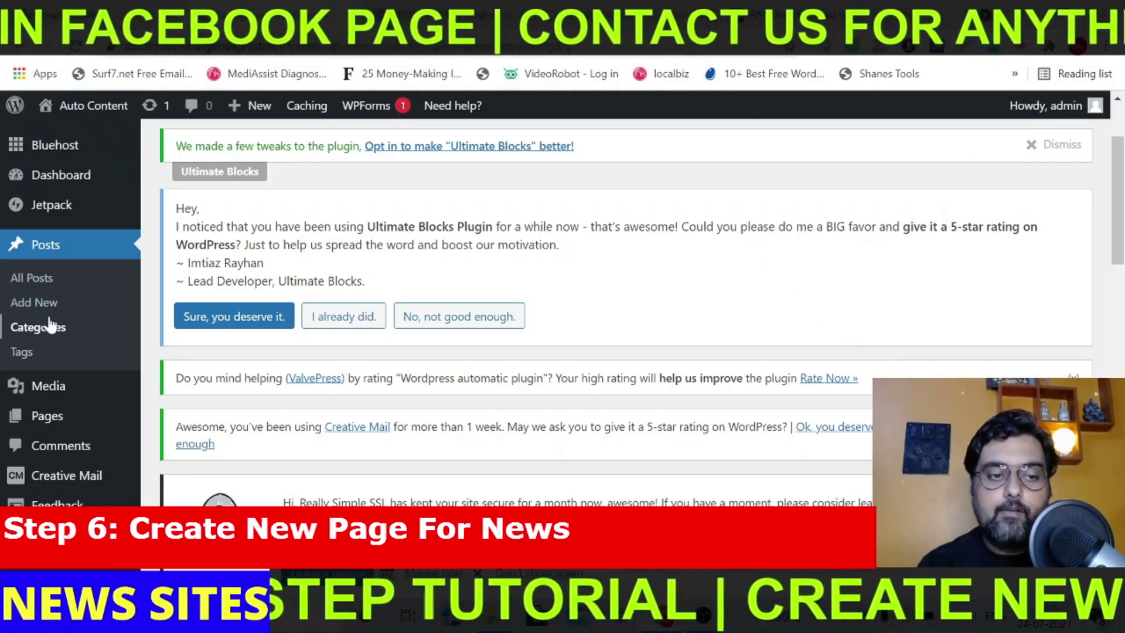
{"action": "mouse_move", "coordinate": [46, 420]}
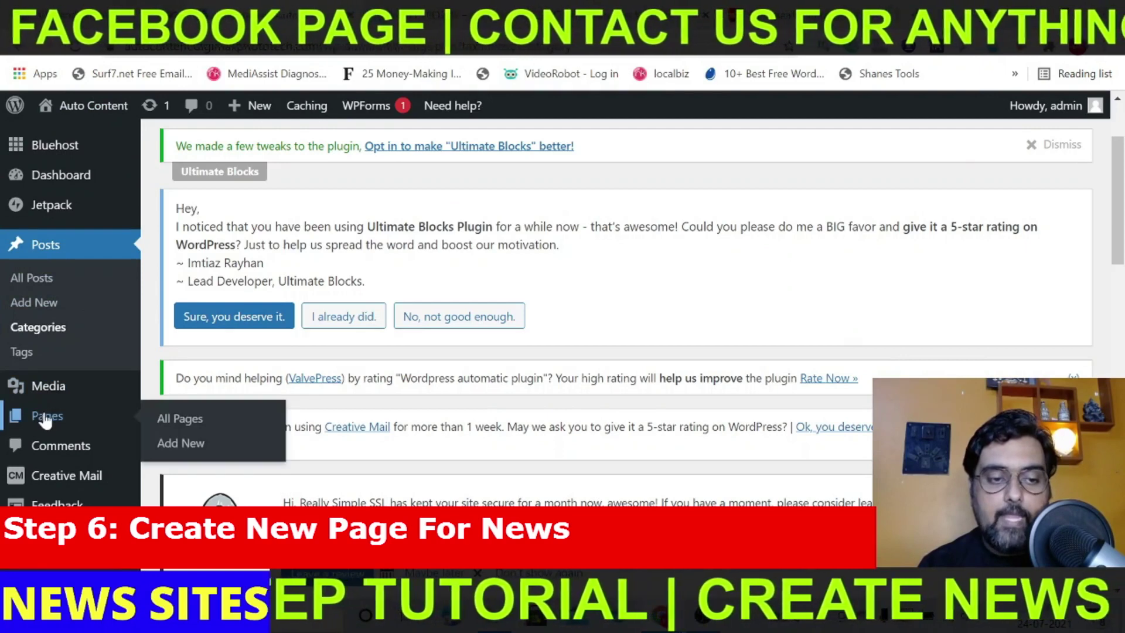
{"action": "left_click", "coordinate": [180, 444]}
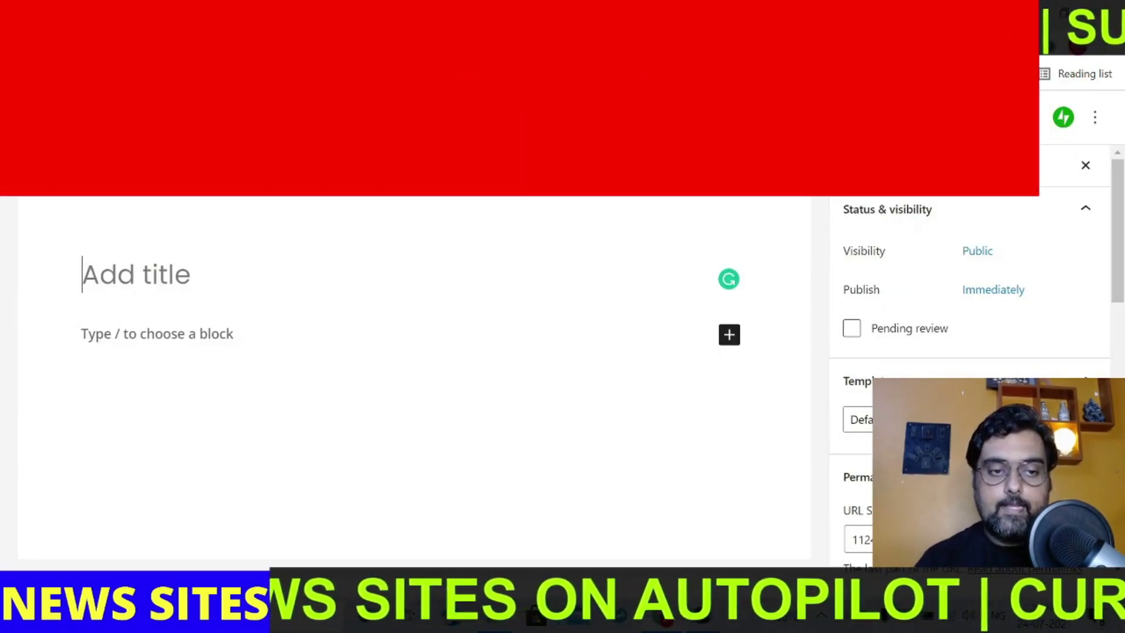
{"action": "type", "text": "news t"}
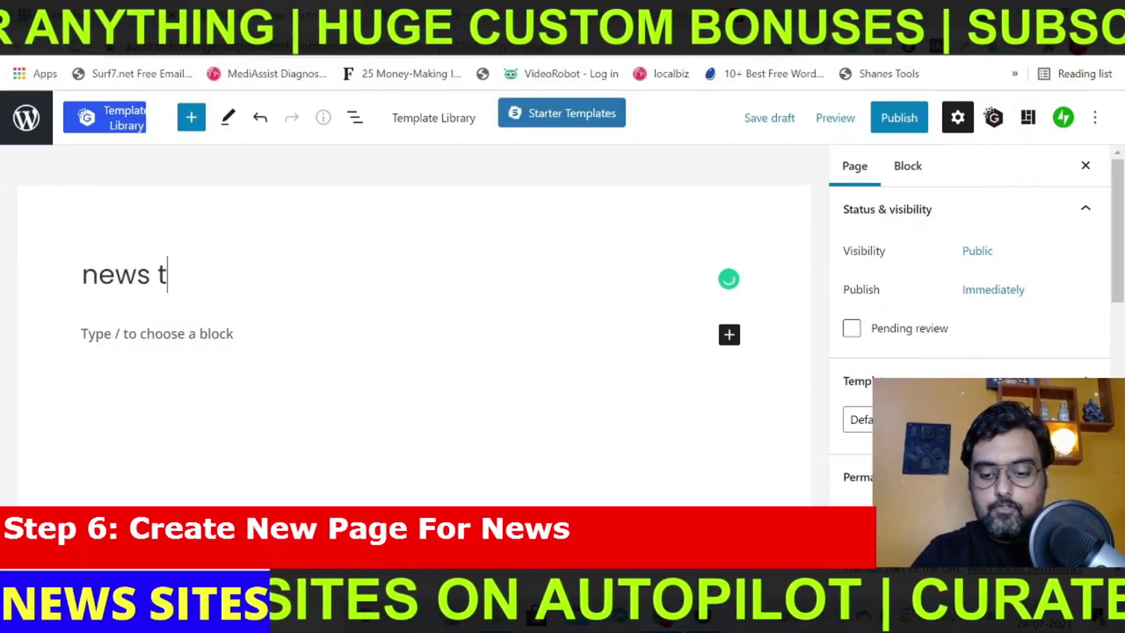
{"action": "type", "text": "oday demo"}
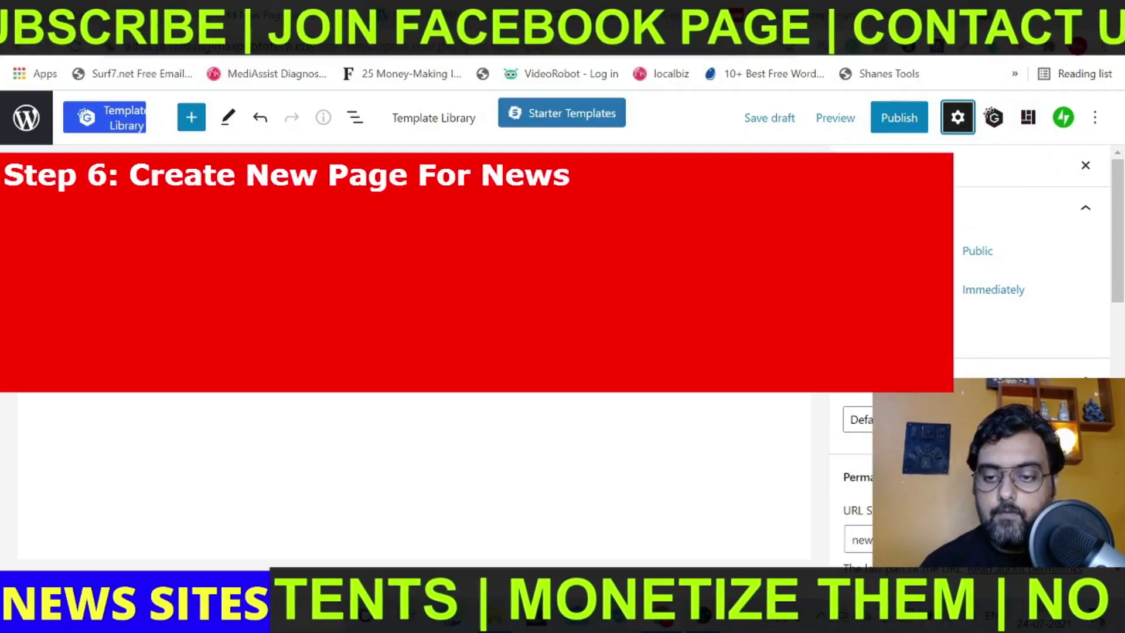
{"action": "left_click", "coordinate": [858, 419]}
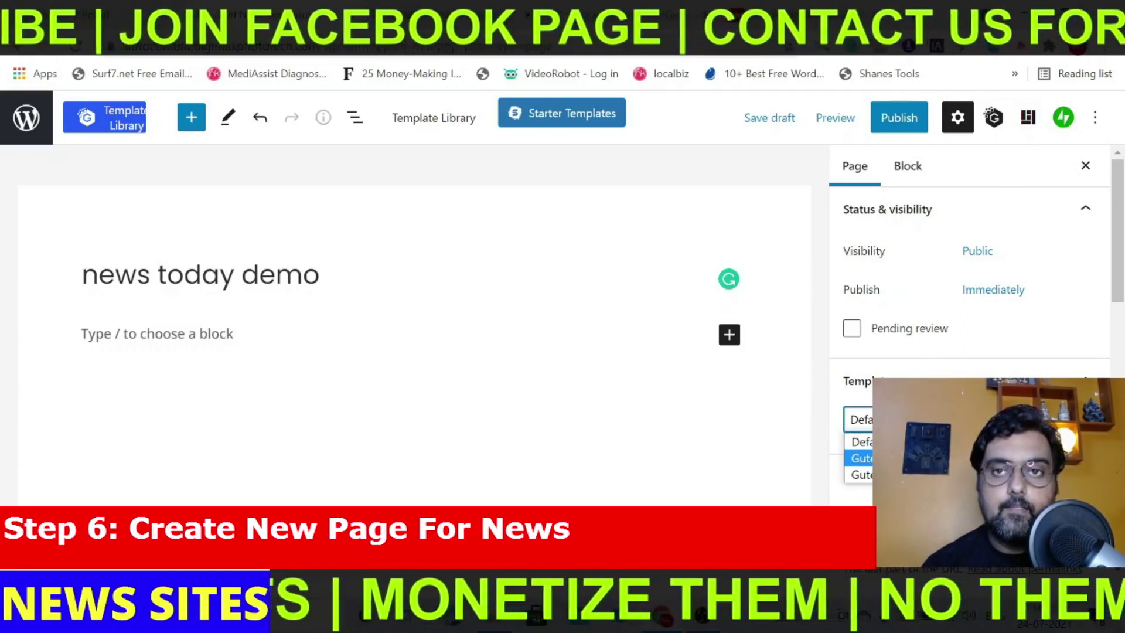
{"action": "left_click", "coordinate": [861, 457]}
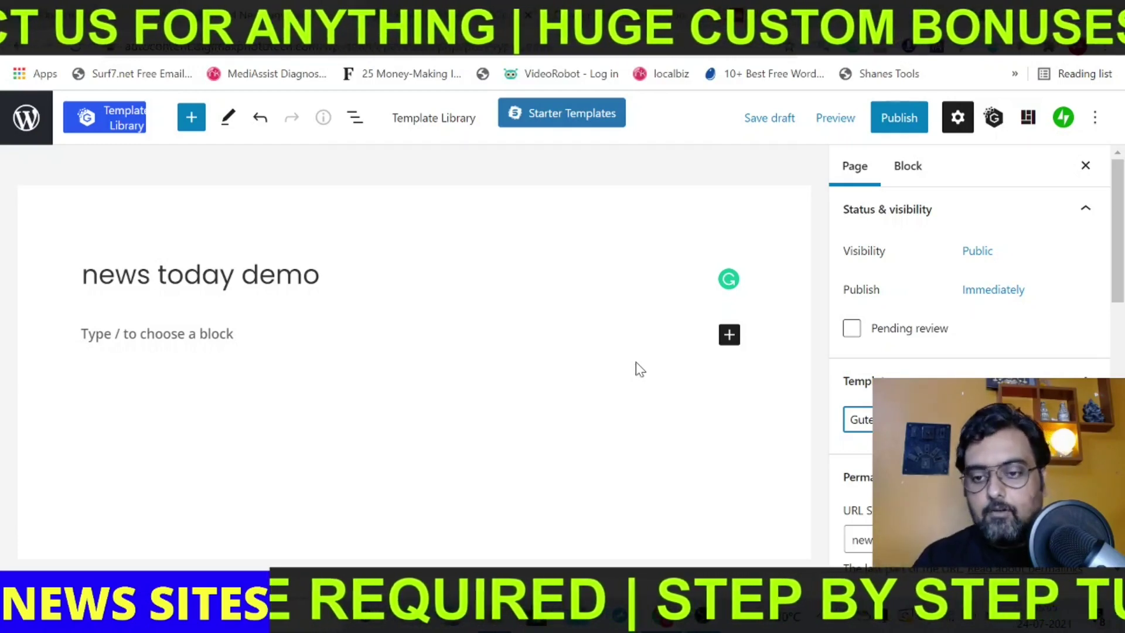
Step: Publish the page and add a Post (Type) News Ticker block
{"action": "left_click", "coordinate": [905, 117]}
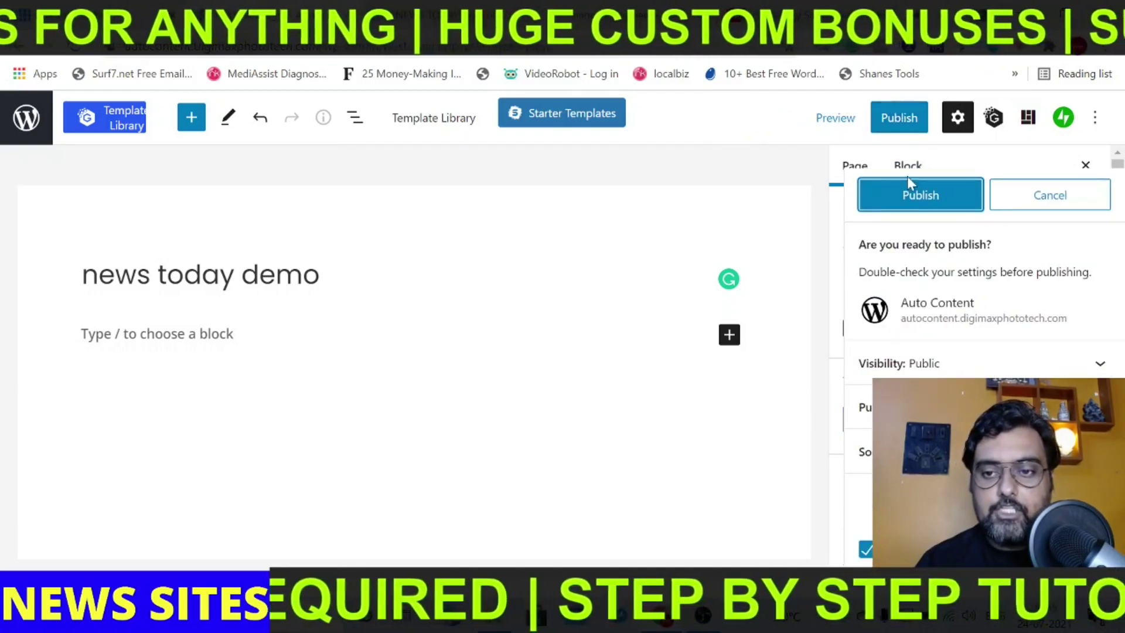
{"action": "left_click", "coordinate": [911, 197]}
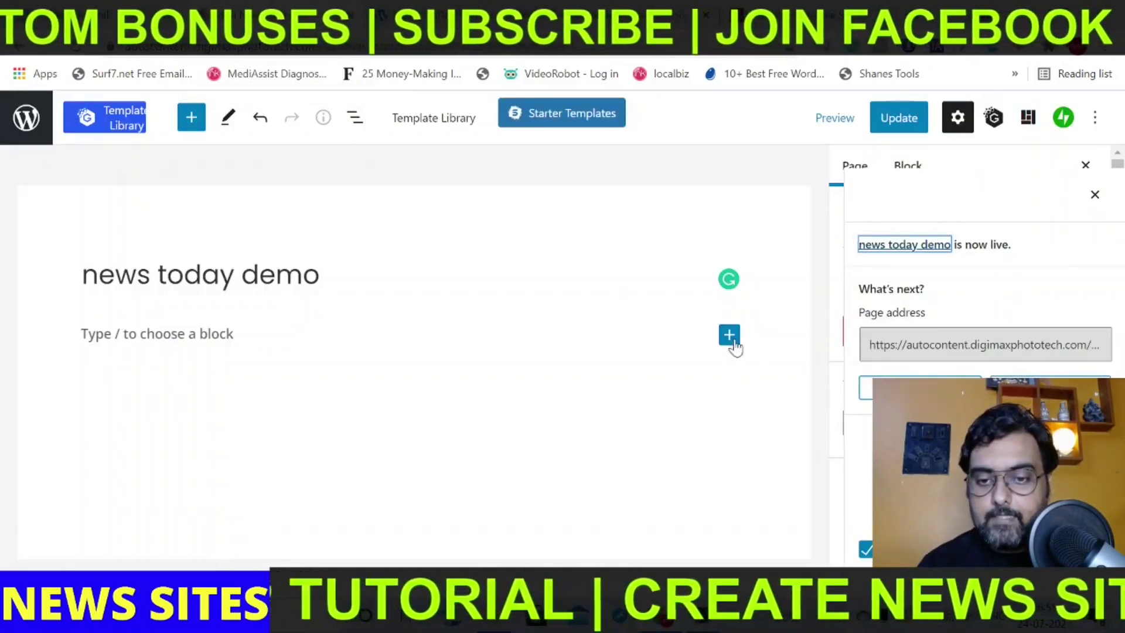
{"action": "left_click", "coordinate": [729, 336]}
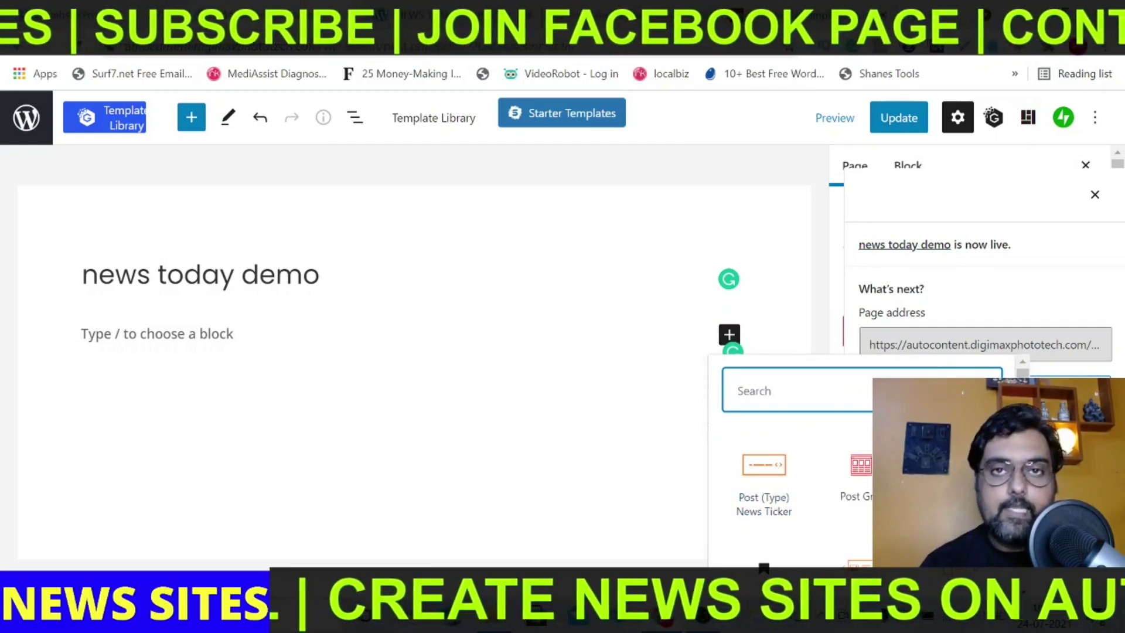
{"action": "left_click", "coordinate": [763, 499]}
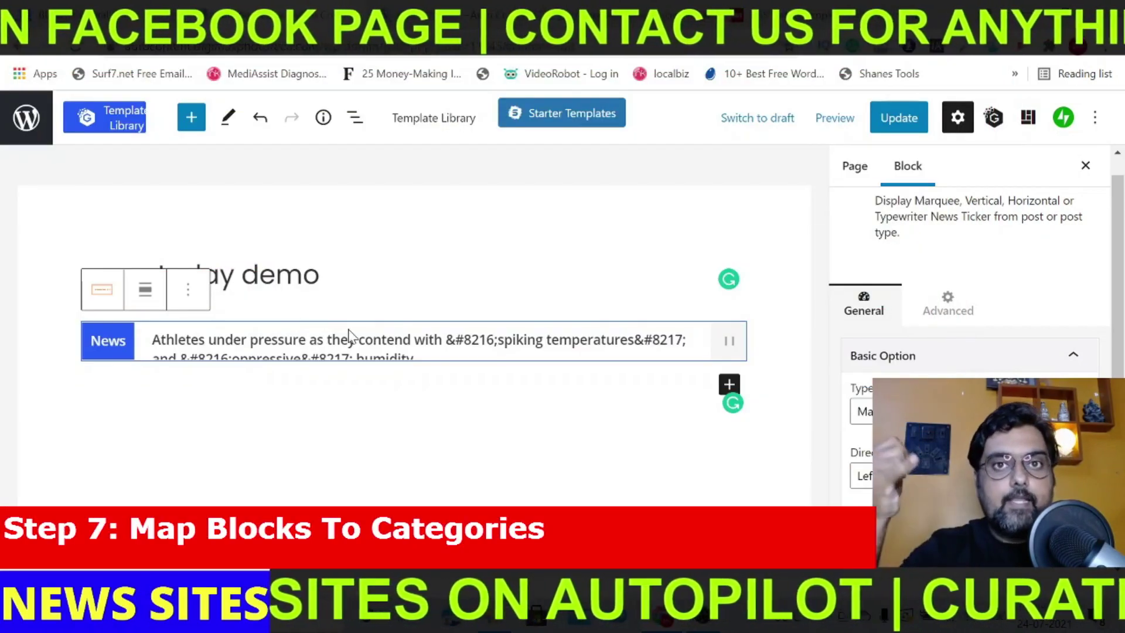
Step: Limit the news ticker to the money category in its Query Options
{"action": "left_click", "coordinate": [300, 335]}
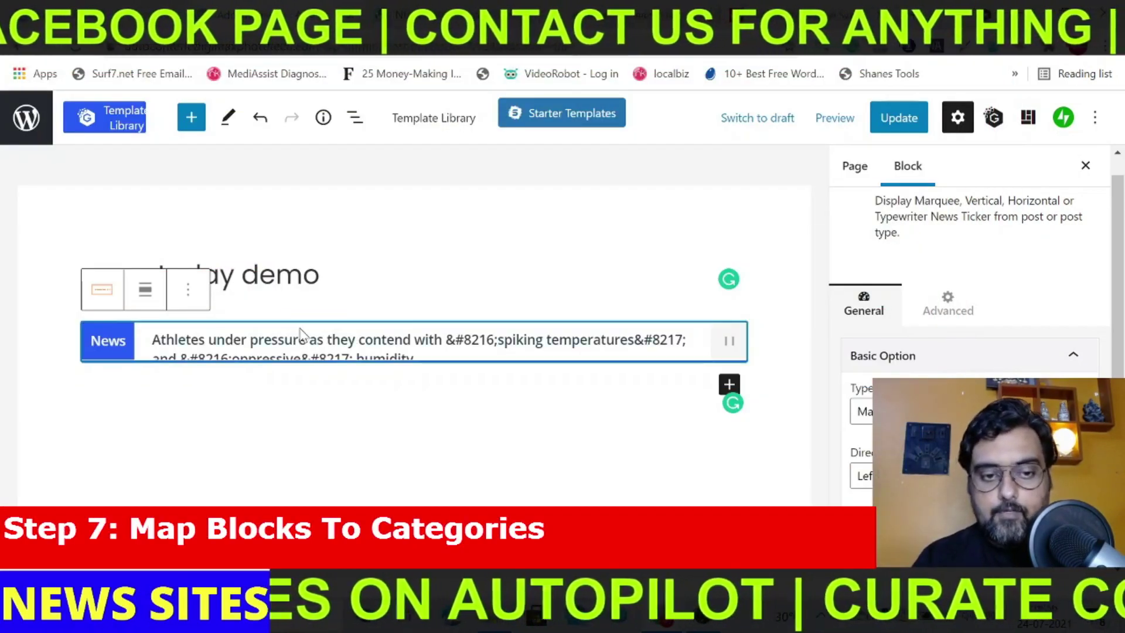
{"action": "scroll", "coordinate": [970, 282], "scroll_direction": "down", "scroll_amount": 3}
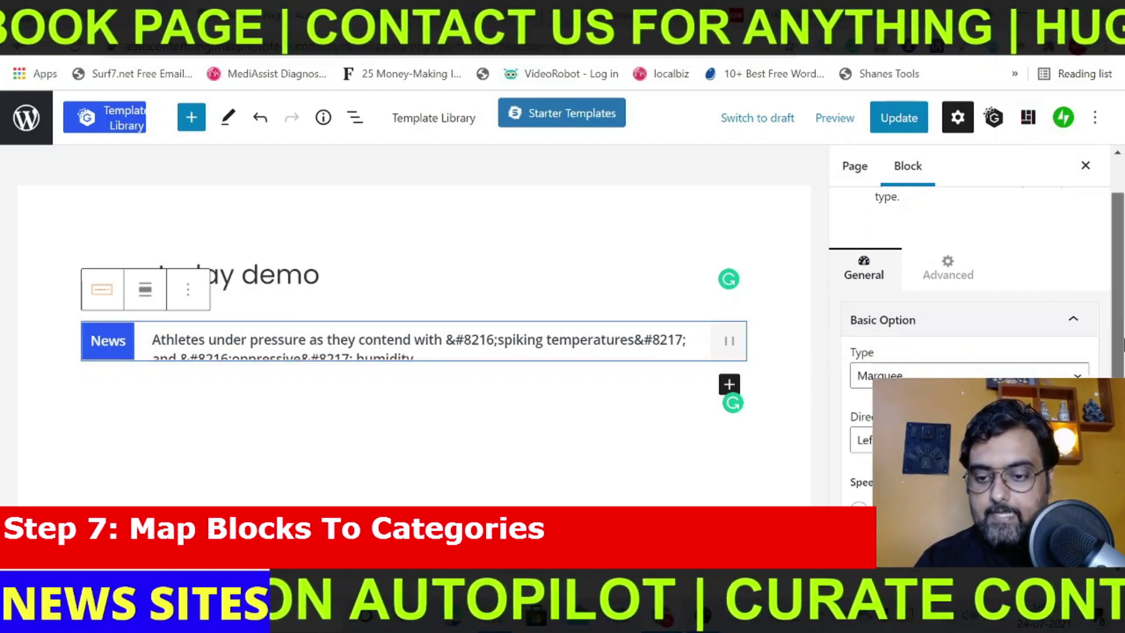
{"action": "scroll", "coordinate": [970, 281], "scroll_direction": "up", "scroll_amount": 2}
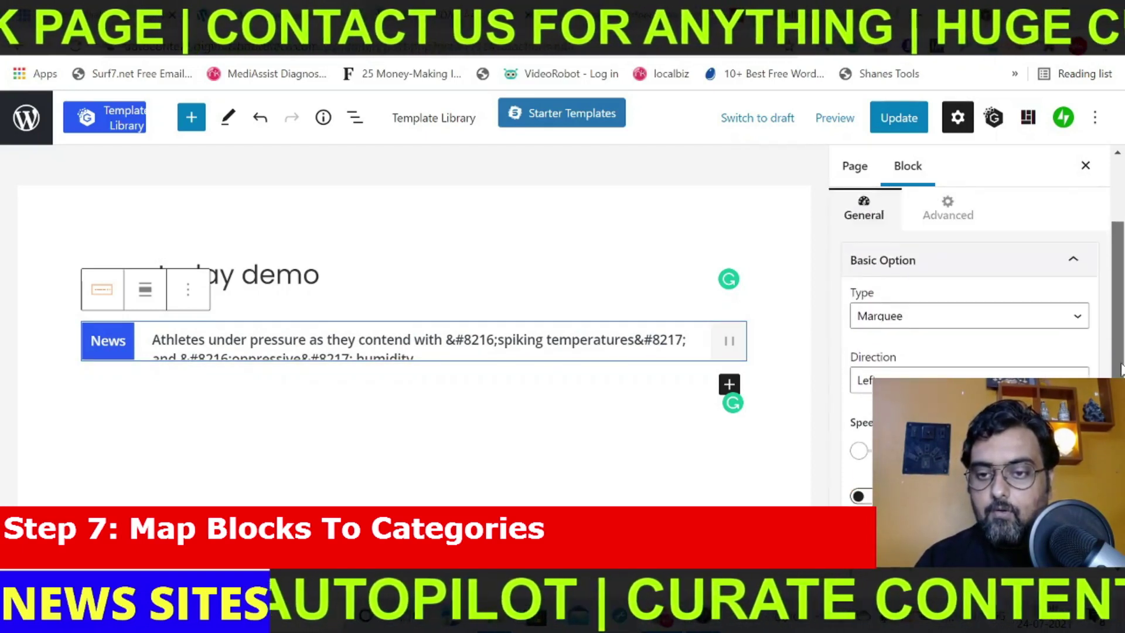
{"action": "scroll", "coordinate": [970, 281], "scroll_direction": "down", "scroll_amount": 4}
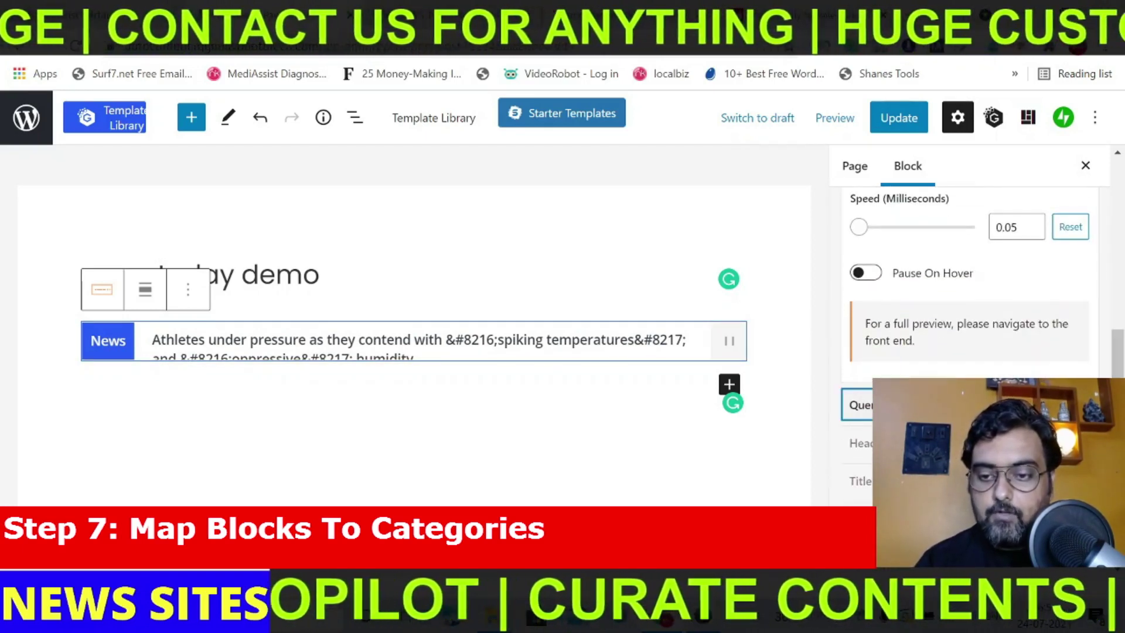
{"action": "scroll", "coordinate": [969, 281], "scroll_direction": "down", "scroll_amount": 3}
{"action": "left_click_drag", "start_coordinate": [1121, 364], "coordinate": [1119, 332]}
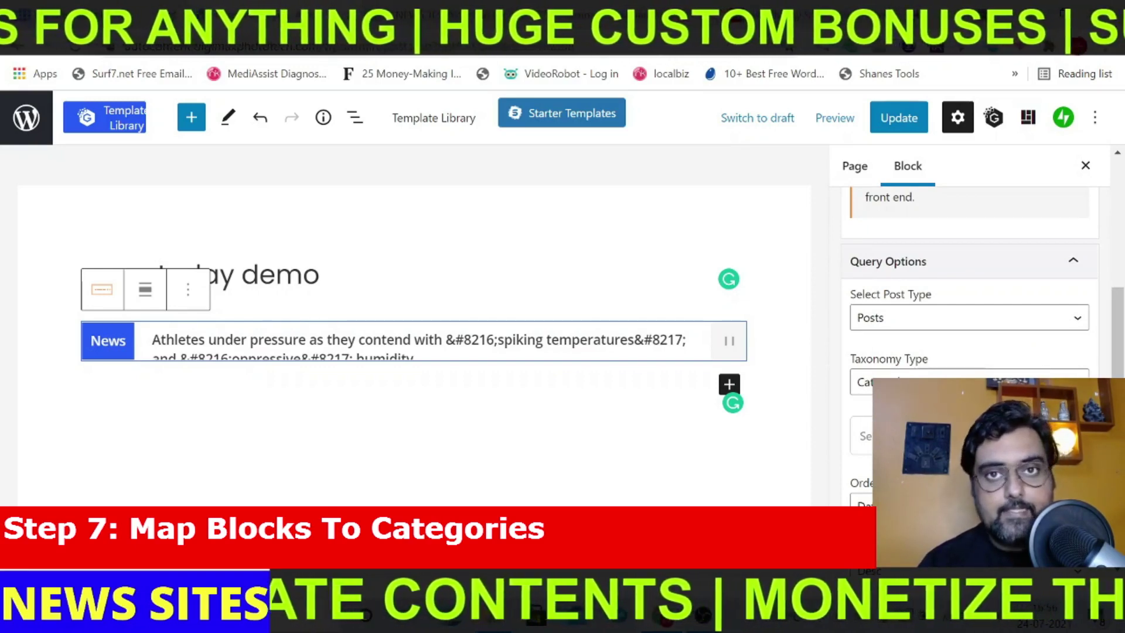
{"action": "left_click", "coordinate": [914, 435]}
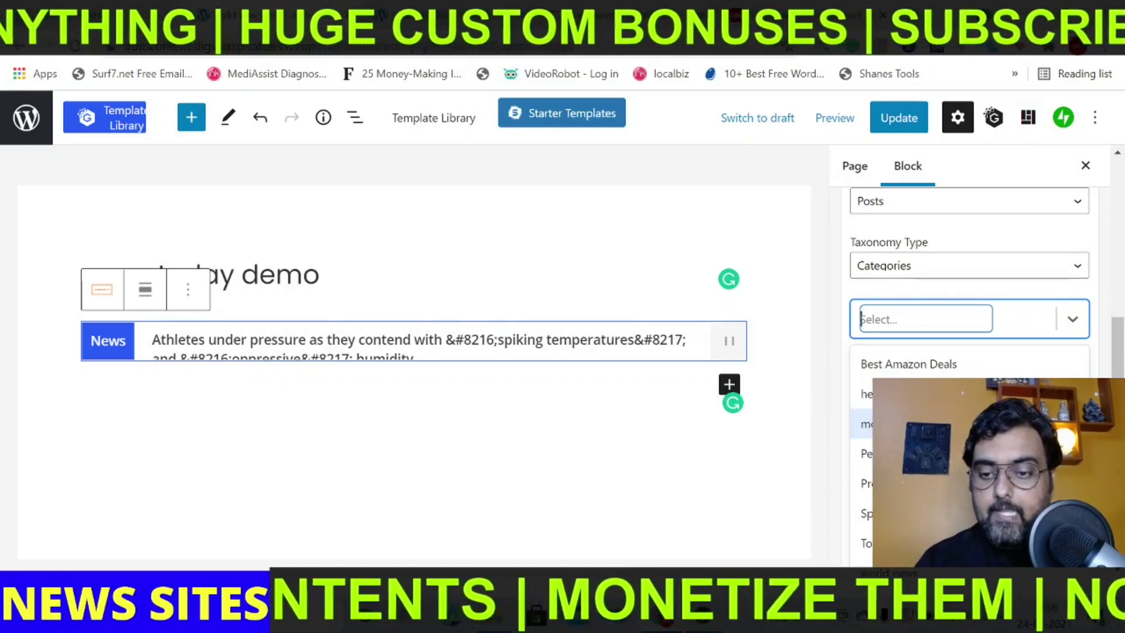
{"action": "key", "text": "Return"}
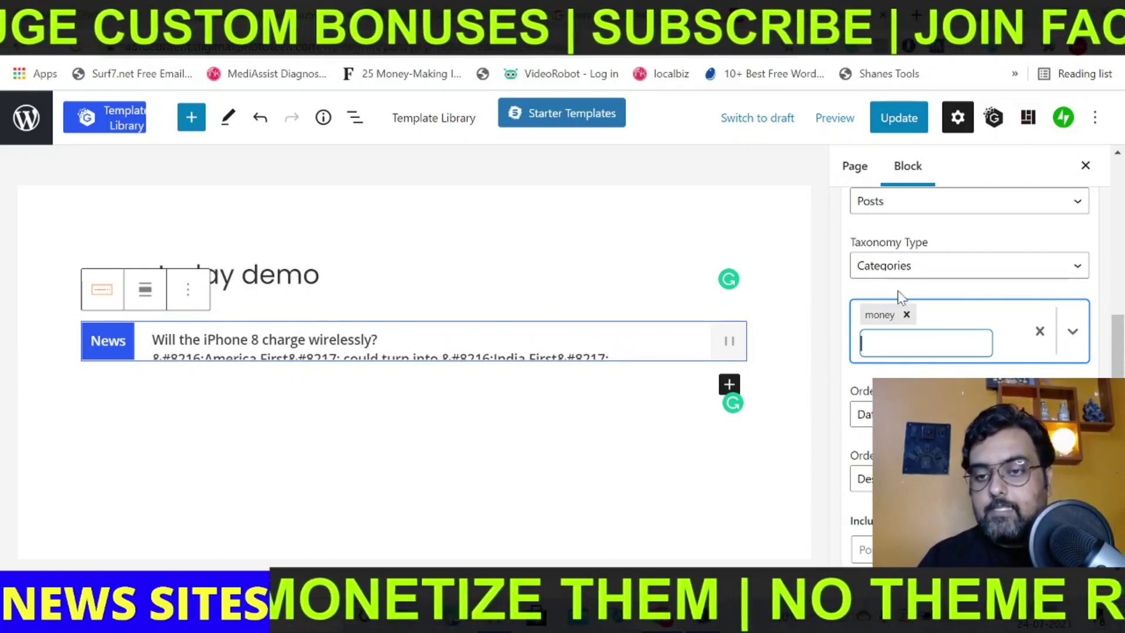
{"action": "left_click", "coordinate": [655, 455]}
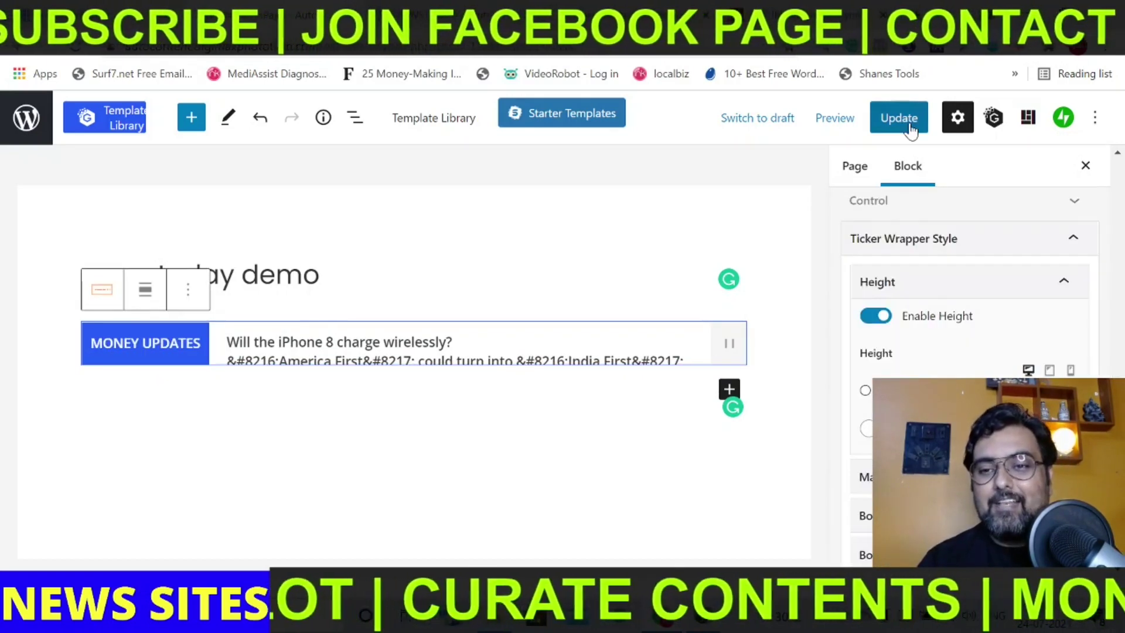
Step: Update the page and preview the MONEY UPDATES ticker in a new tab
{"action": "left_click", "coordinate": [902, 120]}
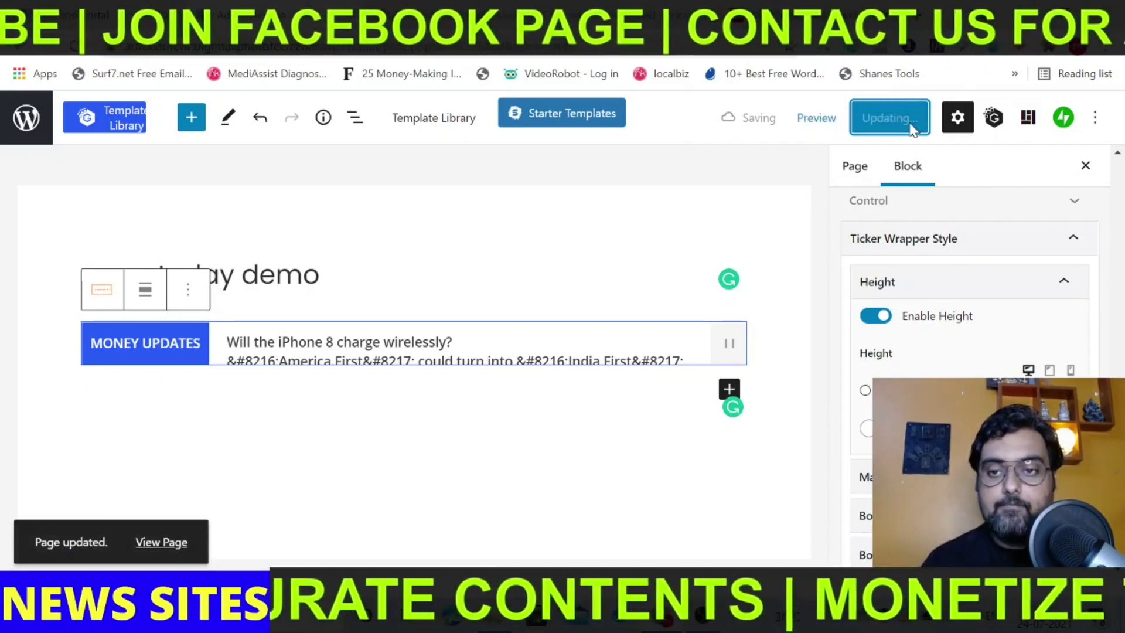
{"action": "right_click", "coordinate": [822, 123]}
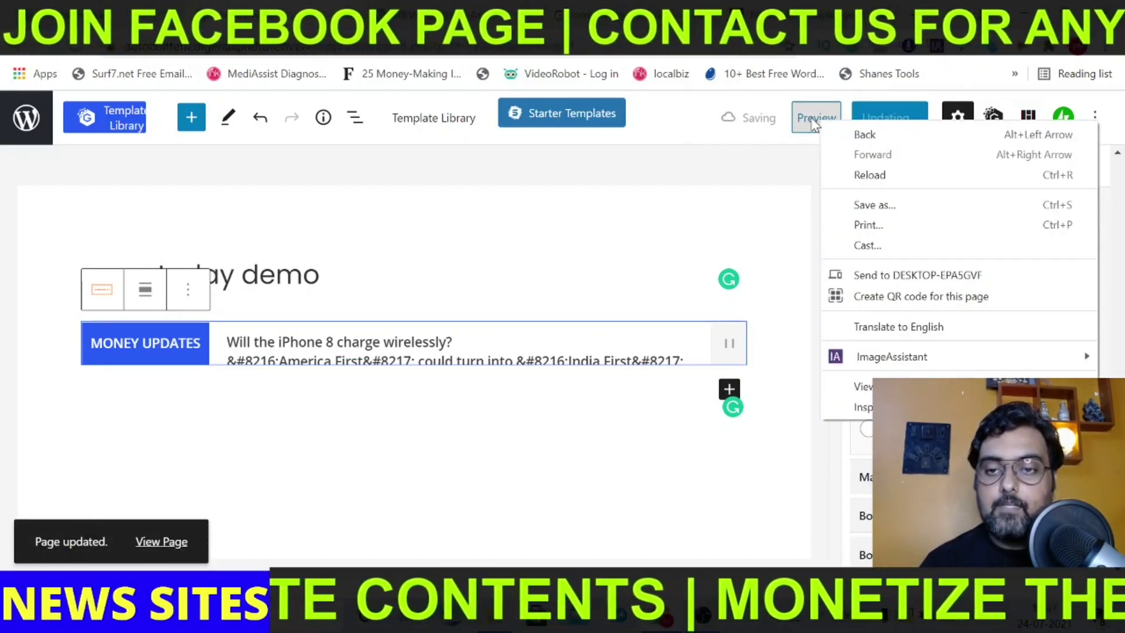
{"action": "left_click", "coordinate": [814, 120]}
{"action": "left_click", "coordinate": [732, 290]}
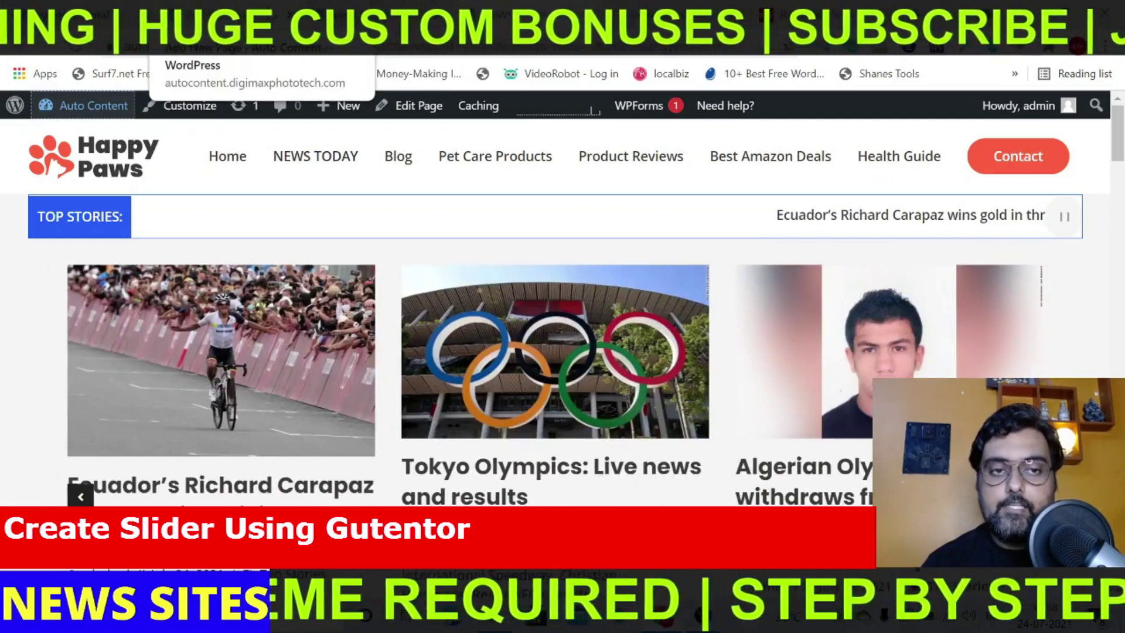
{"action": "left_click", "coordinate": [194, 47]}
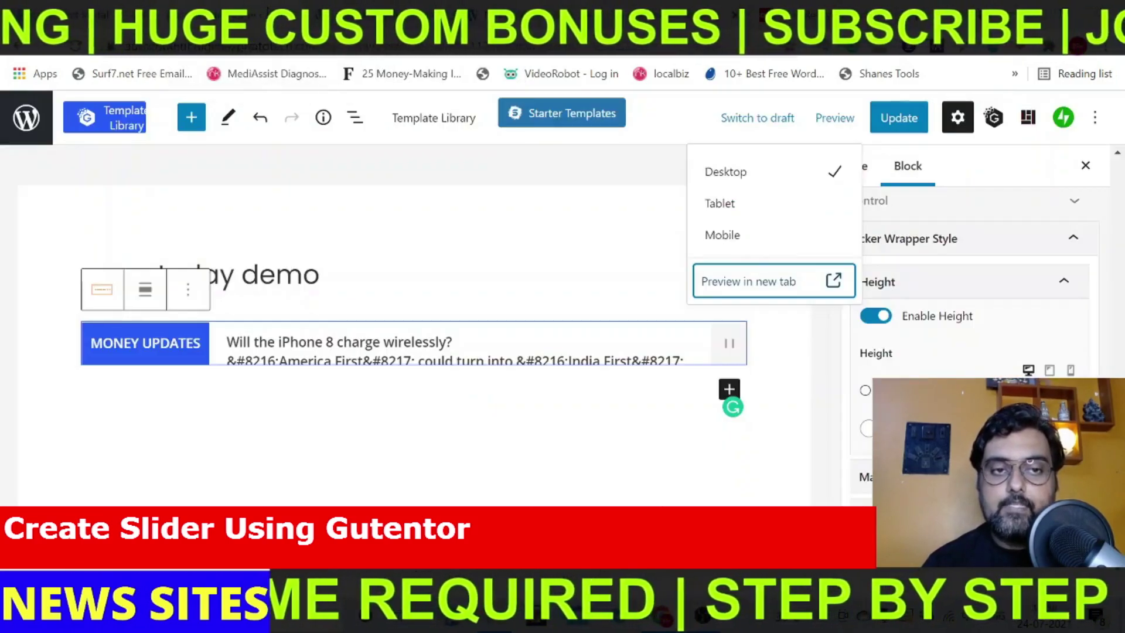
Step: Insert a Post (Type) Carousel block below the ticker, found by searching 'post'
{"action": "left_click", "coordinate": [728, 388]}
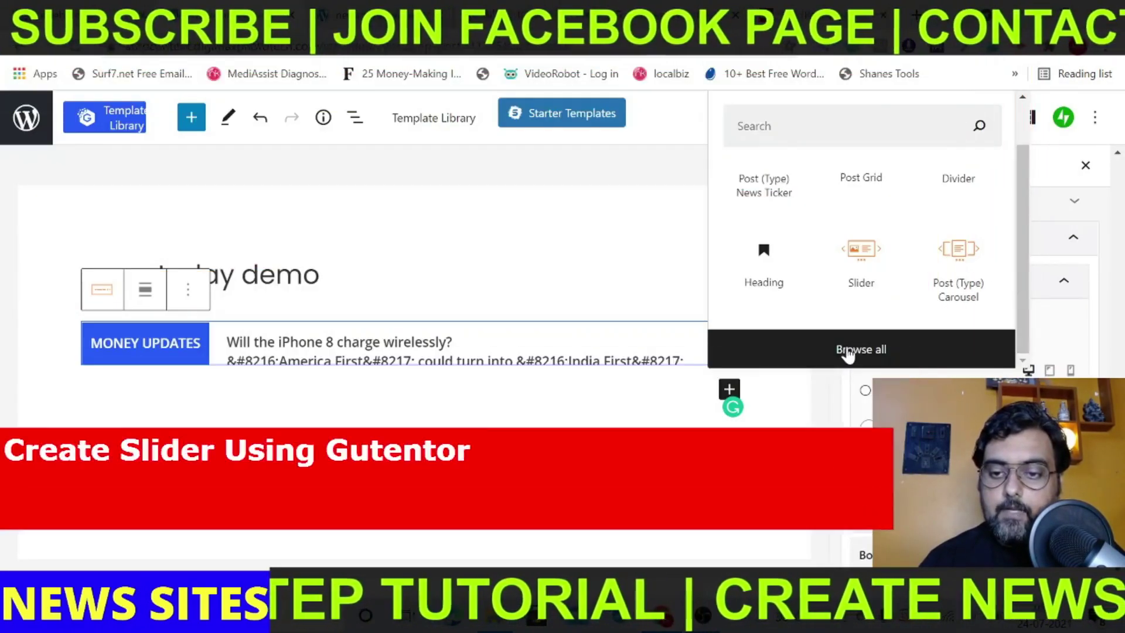
{"action": "left_click", "coordinate": [848, 355]}
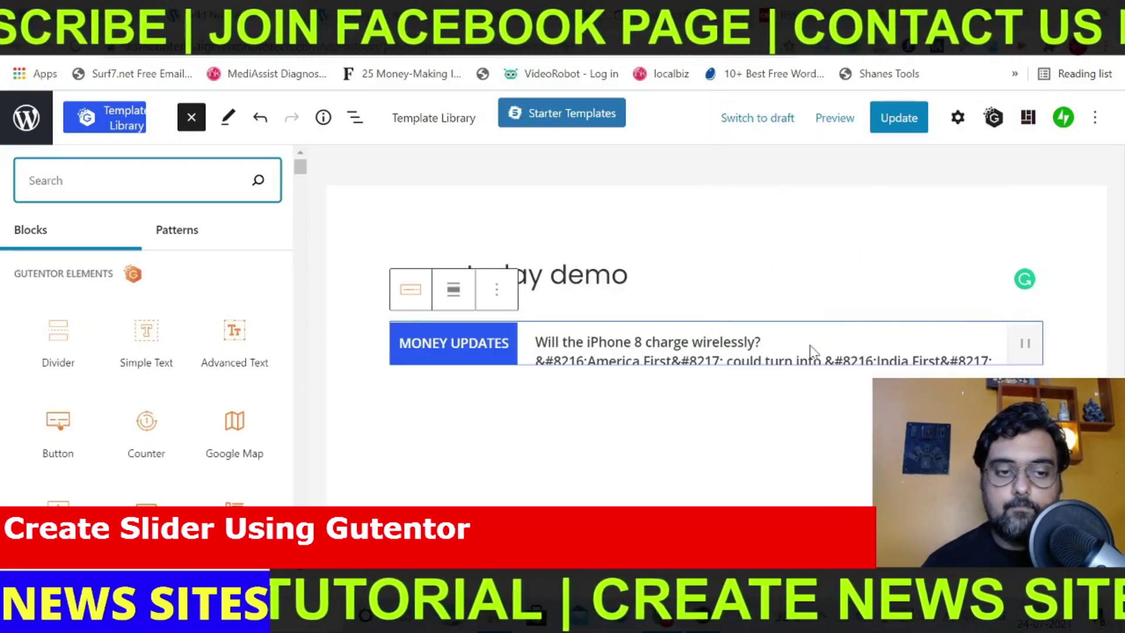
{"action": "type", "text": "post"}
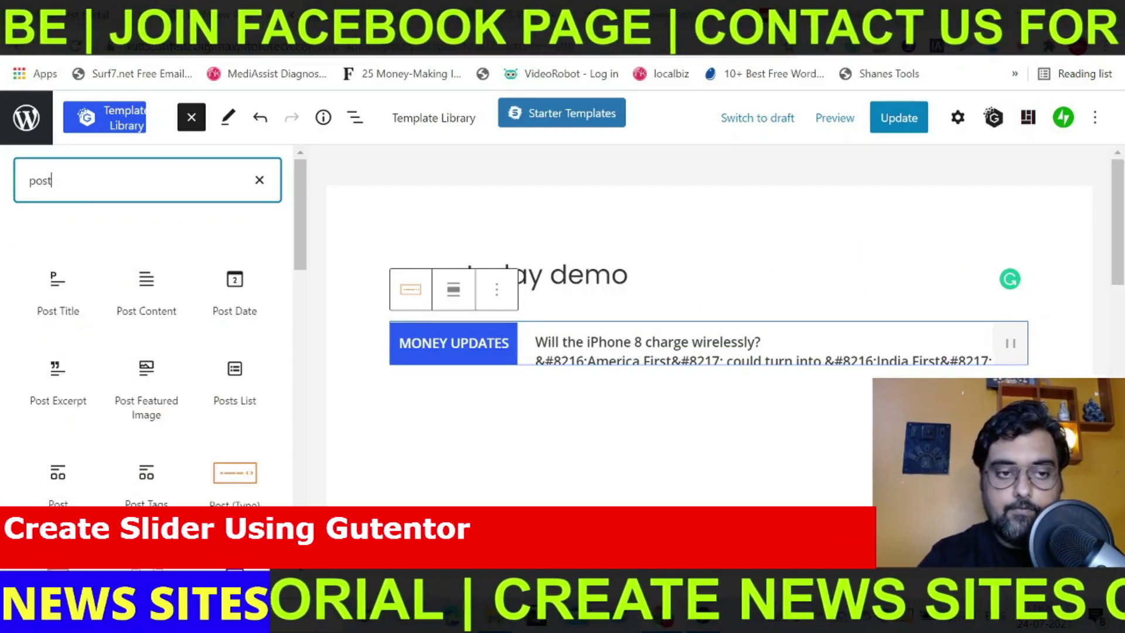
{"action": "left_click_drag", "start_coordinate": [303, 218], "coordinate": [314, 264]}
{"action": "mouse_move", "coordinate": [150, 338]}
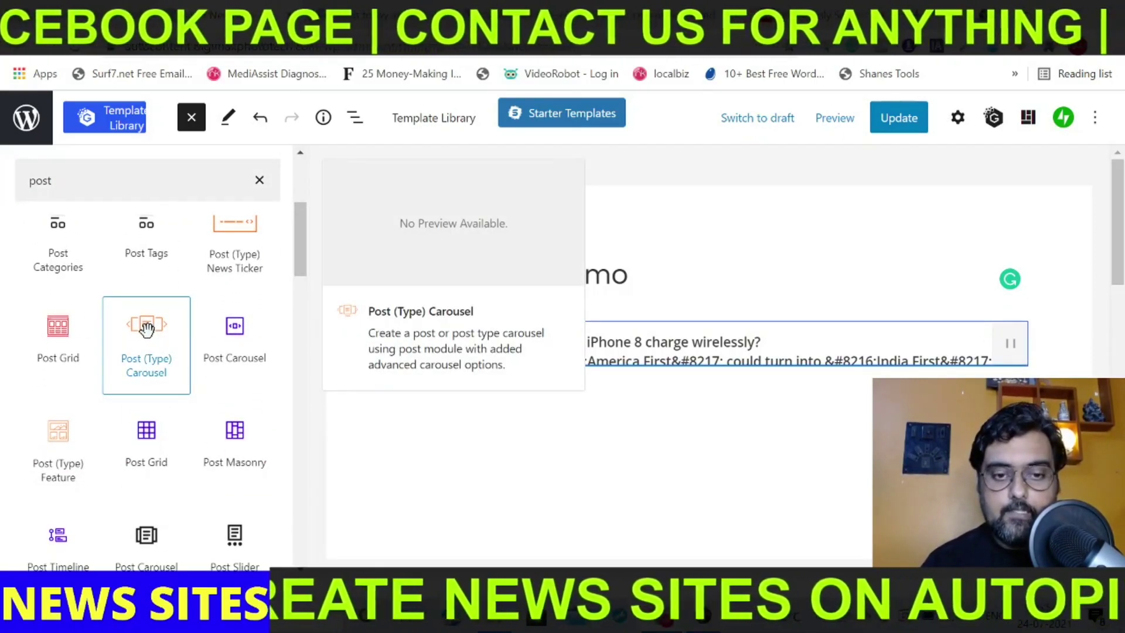
{"action": "left_click", "coordinate": [146, 330]}
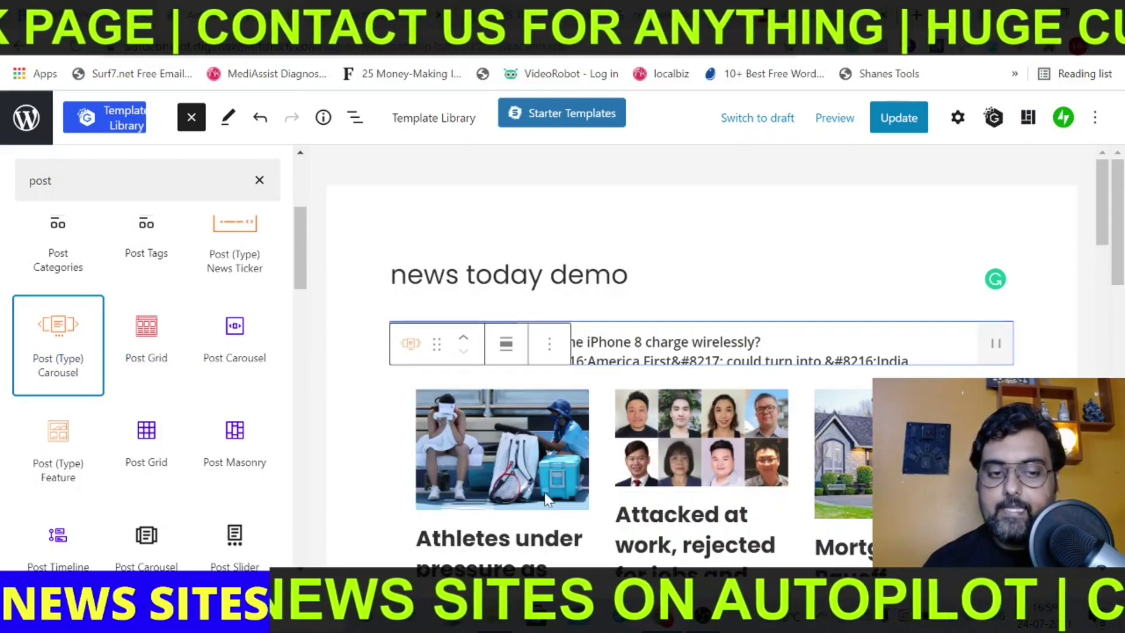
Step: Bring up the carousel block's settings sidebar
{"action": "left_click", "coordinate": [598, 410]}
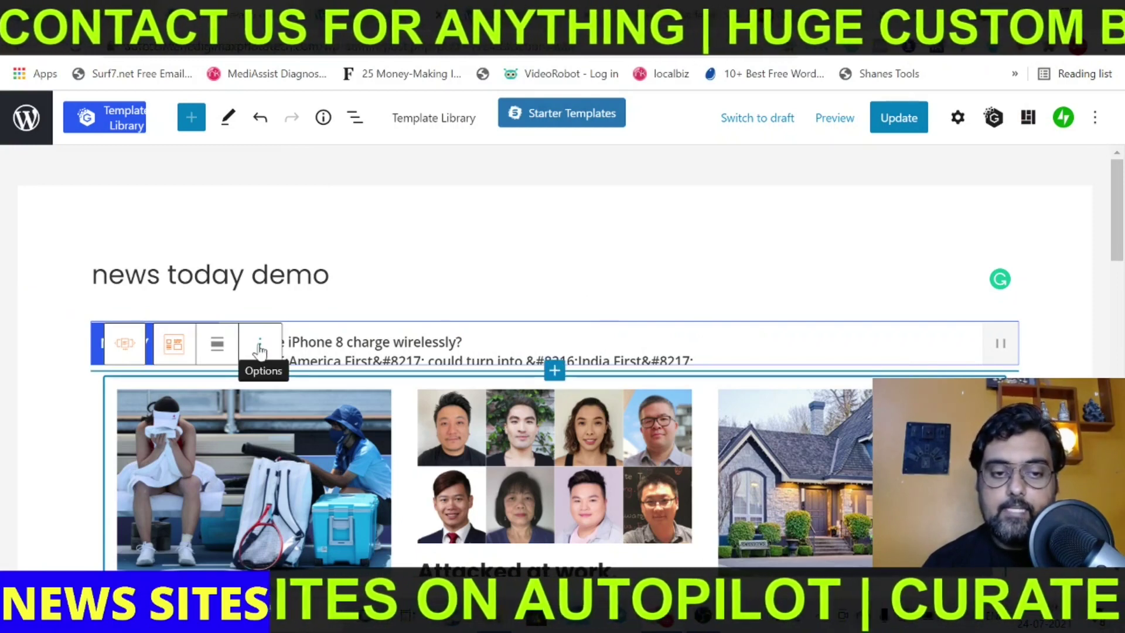
{"action": "left_click", "coordinate": [261, 353]}
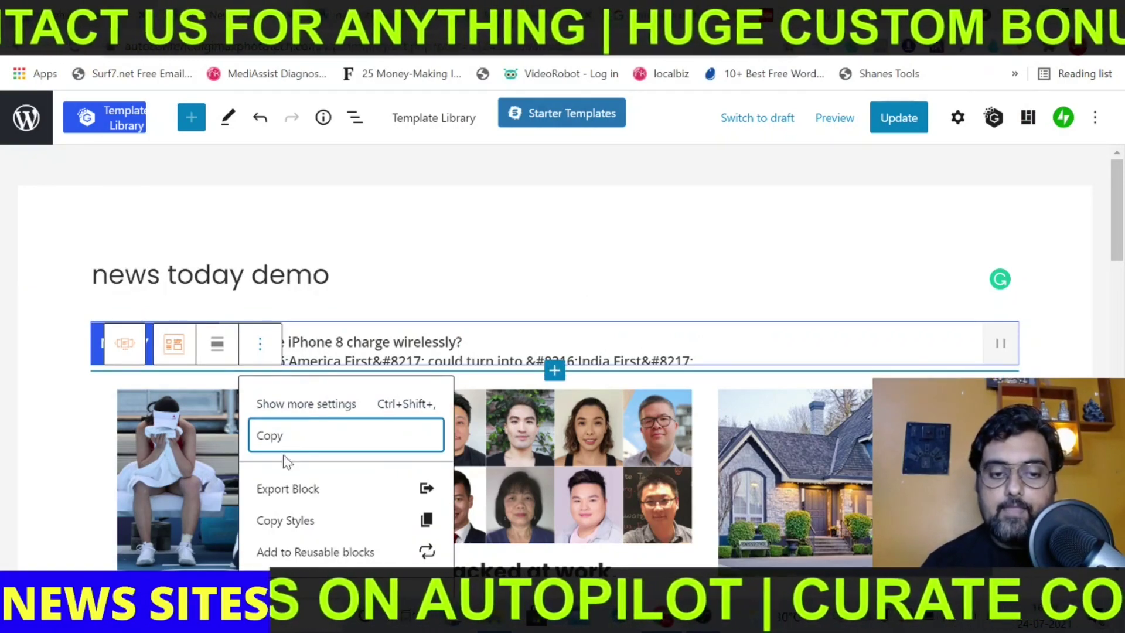
{"action": "left_click", "coordinate": [306, 404]}
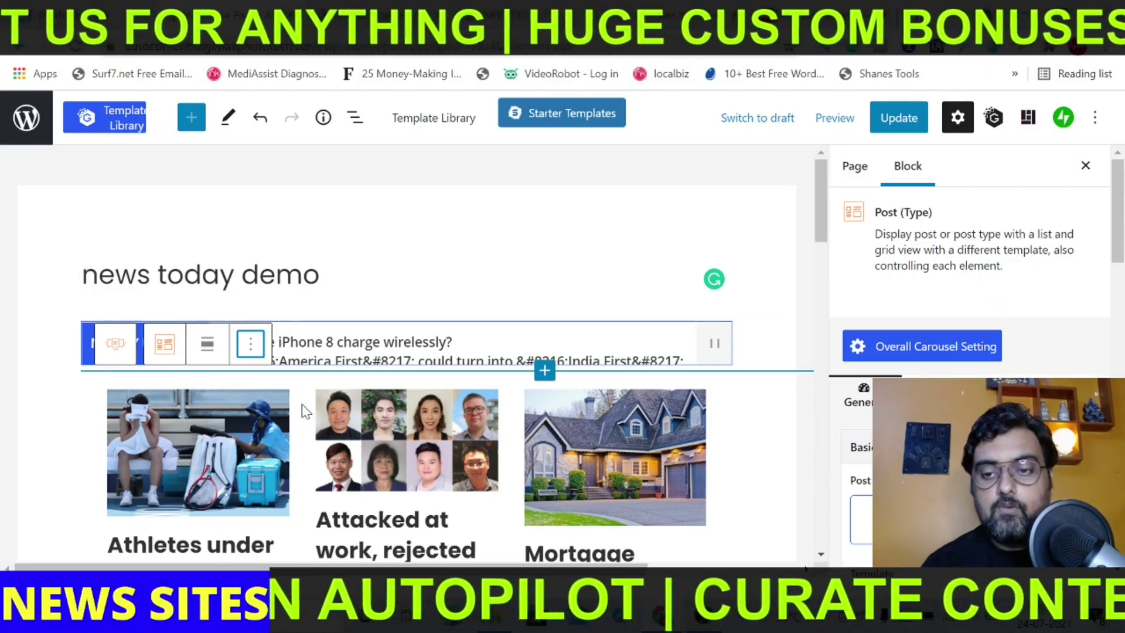
Step: Set the carousel's taxonomy type to Categories and choose 'world news'
{"action": "left_click_drag", "start_coordinate": [1121, 245], "coordinate": [1121, 363]}
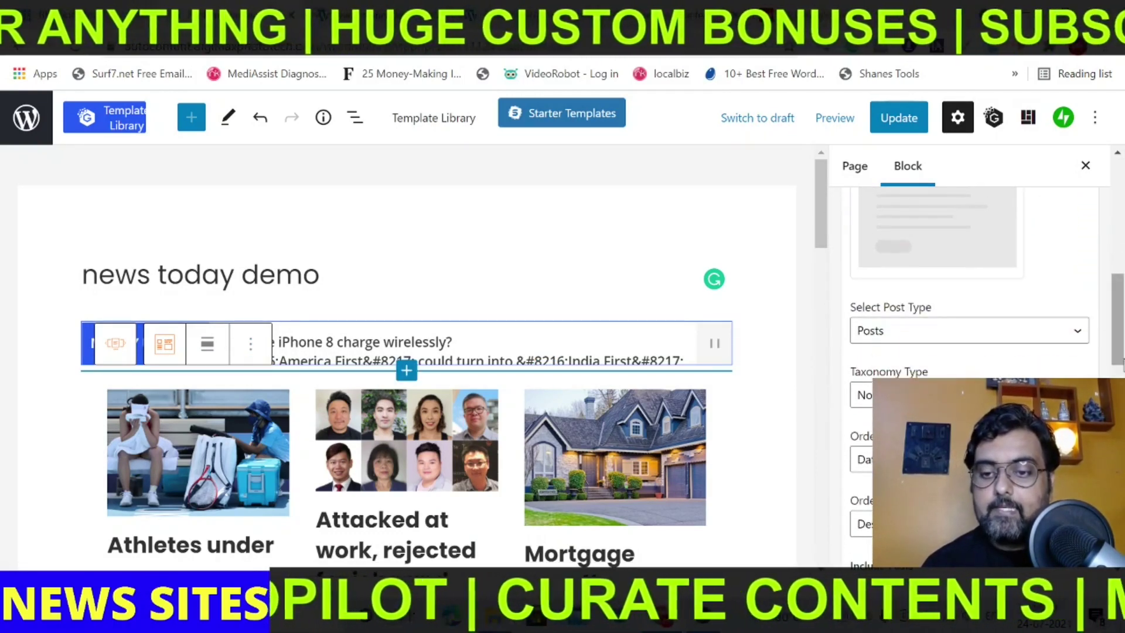
{"action": "left_click", "coordinate": [861, 394]}
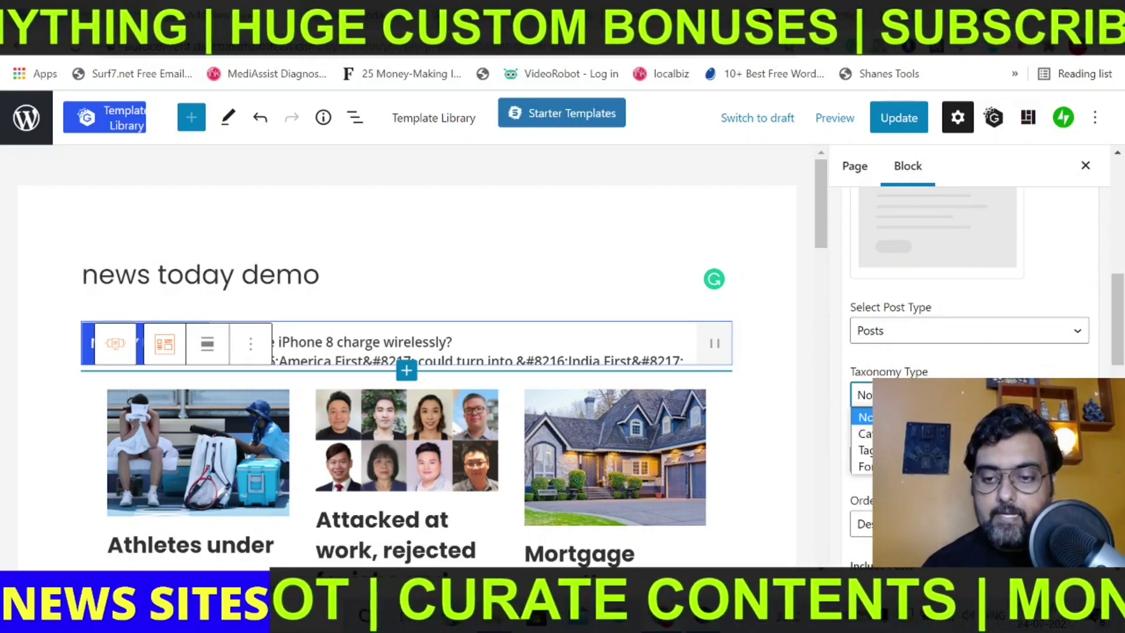
{"action": "left_click", "coordinate": [861, 410]}
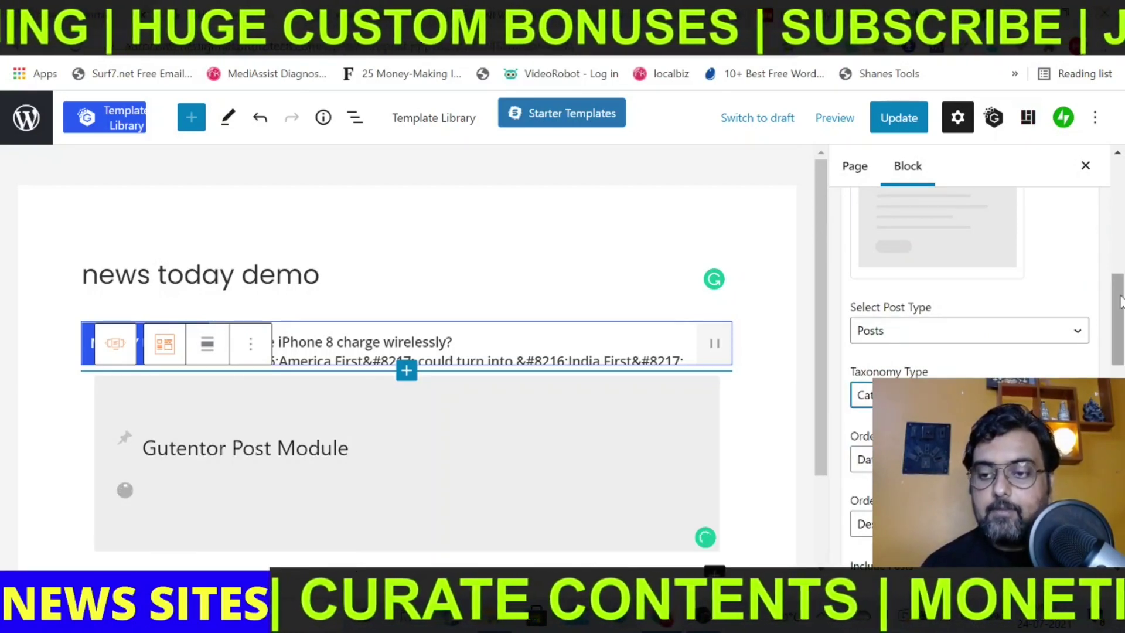
{"action": "scroll", "coordinate": [970, 352], "scroll_direction": "down", "scroll_amount": 2}
{"action": "left_click", "coordinate": [926, 319]}
{"action": "type", "text": "world"}
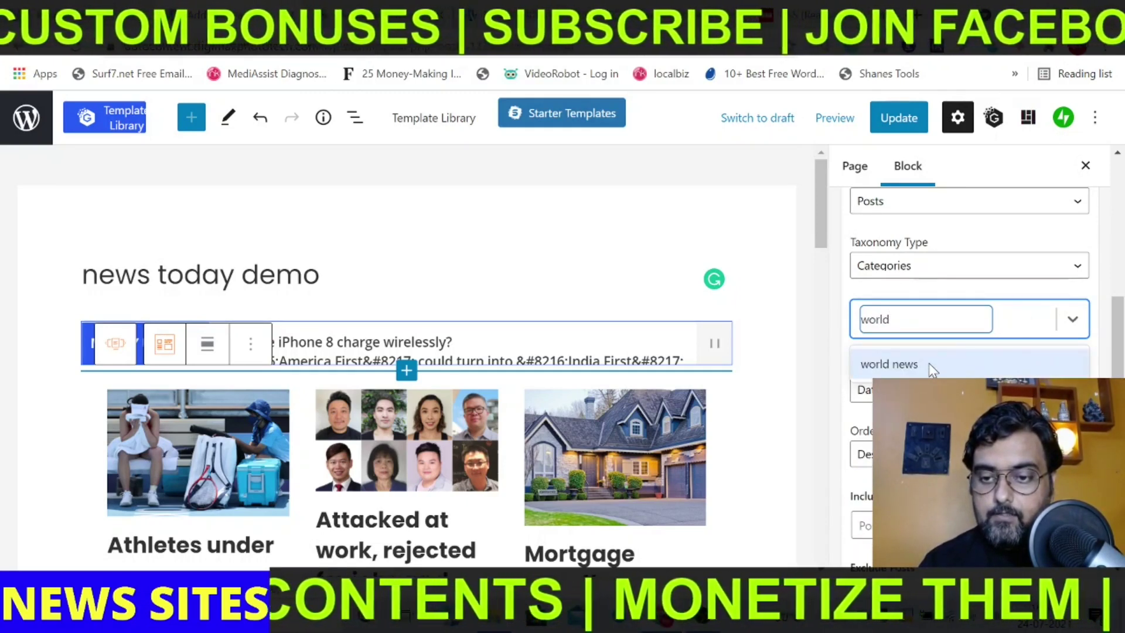
{"action": "left_click", "coordinate": [929, 363]}
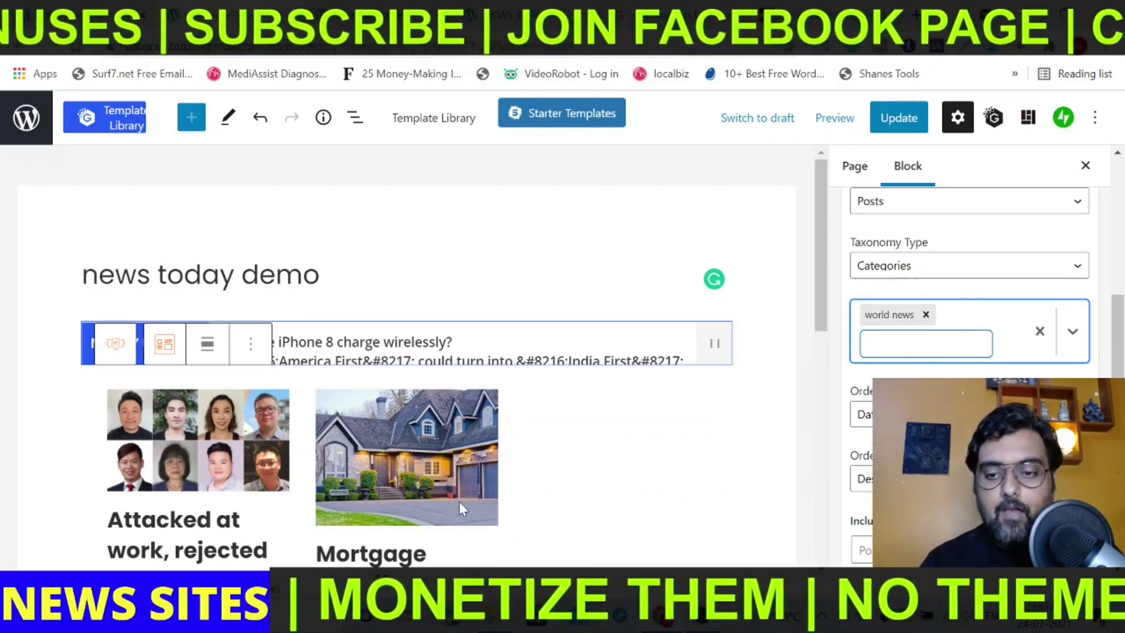
Step: Glance at the live site tab, then update the page
{"action": "left_click", "coordinate": [404, 21]}
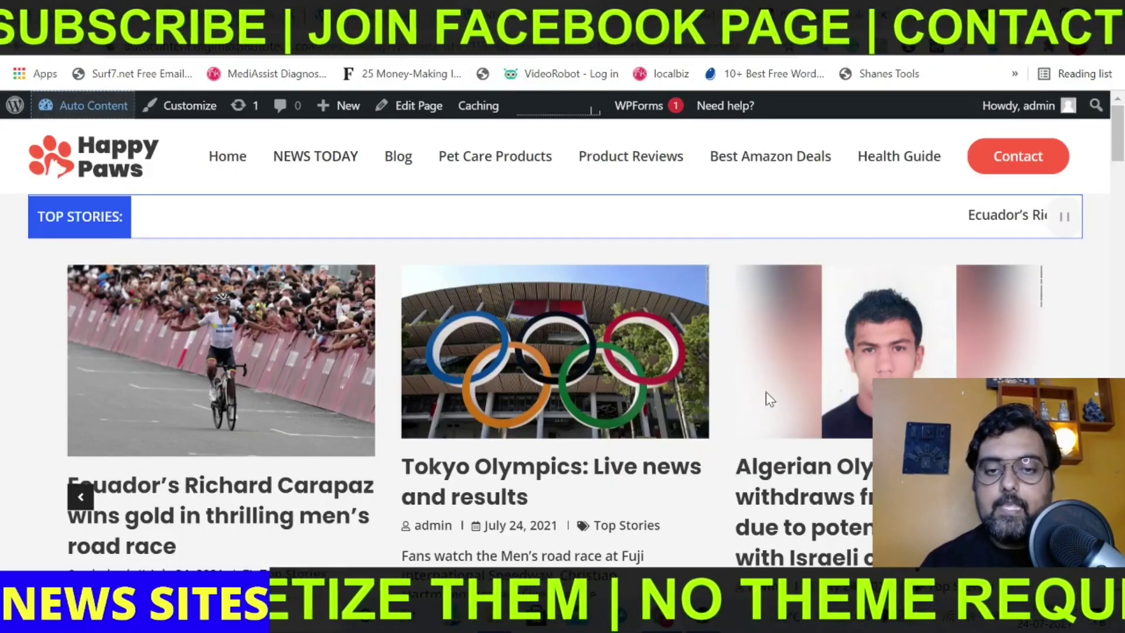
{"action": "left_click", "coordinate": [193, 21]}
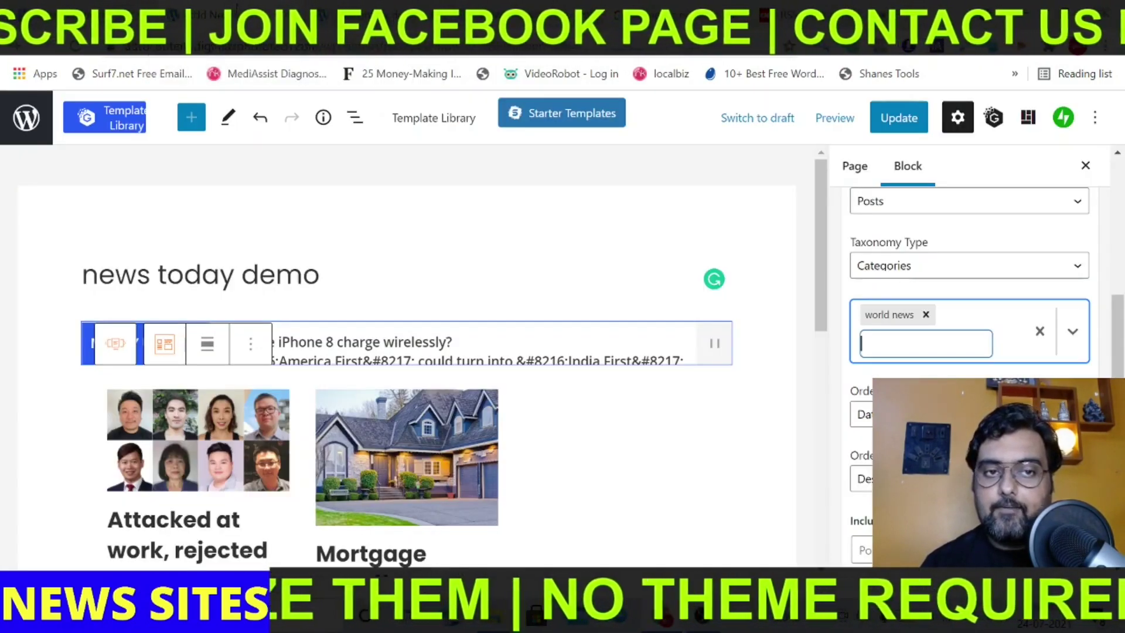
{"action": "left_click_drag", "start_coordinate": [1116, 347], "coordinate": [1115, 282]}
{"action": "left_click", "coordinate": [898, 118]}
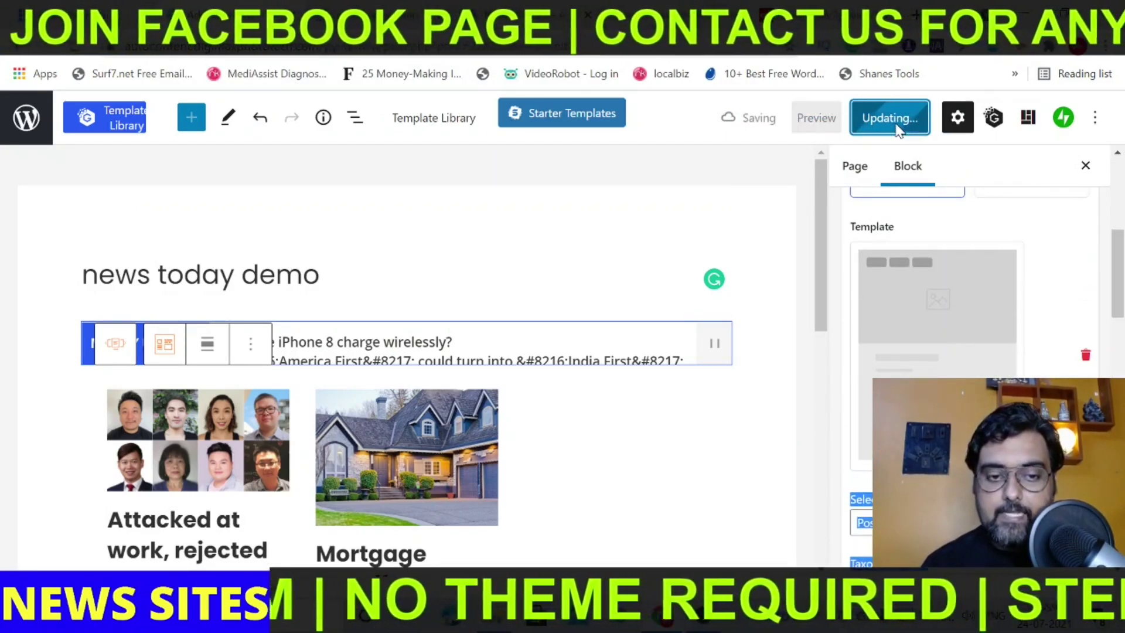
{"action": "scroll", "coordinate": [410, 322], "scroll_direction": "down", "scroll_amount": 10}
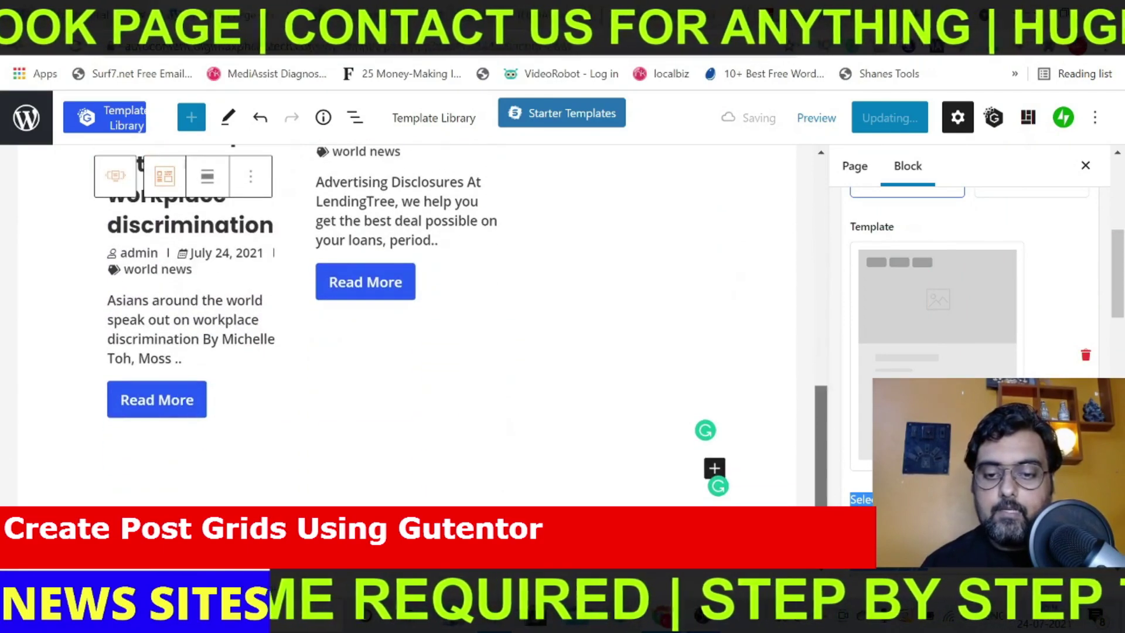
Step: Insert a Post Grid block below the carousel
{"action": "left_click", "coordinate": [714, 467]}
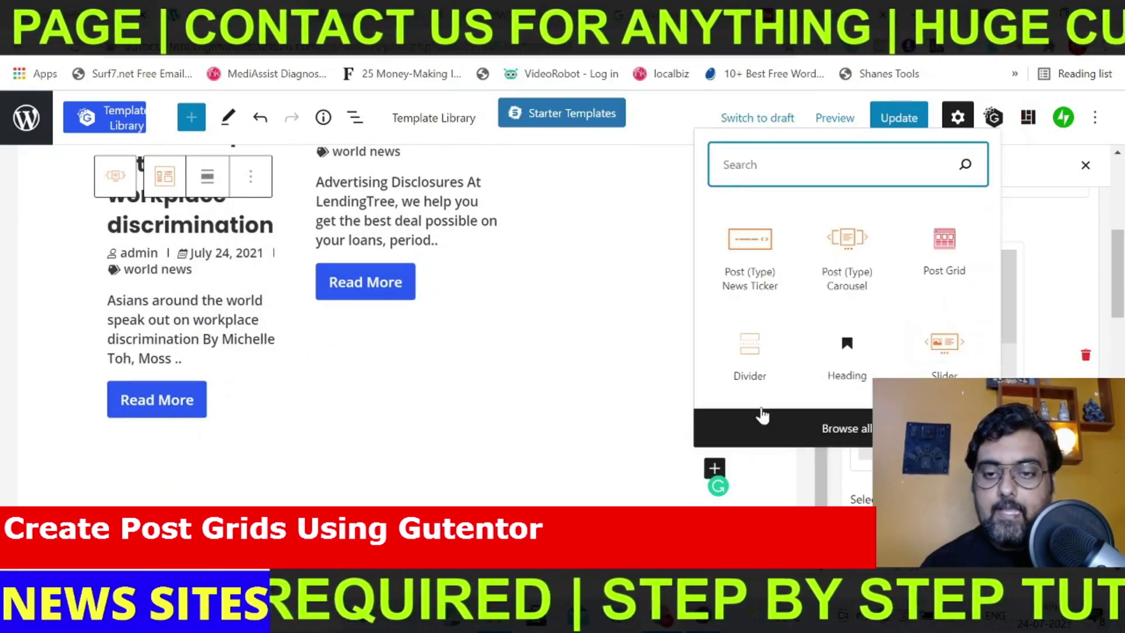
{"action": "left_click", "coordinate": [957, 264]}
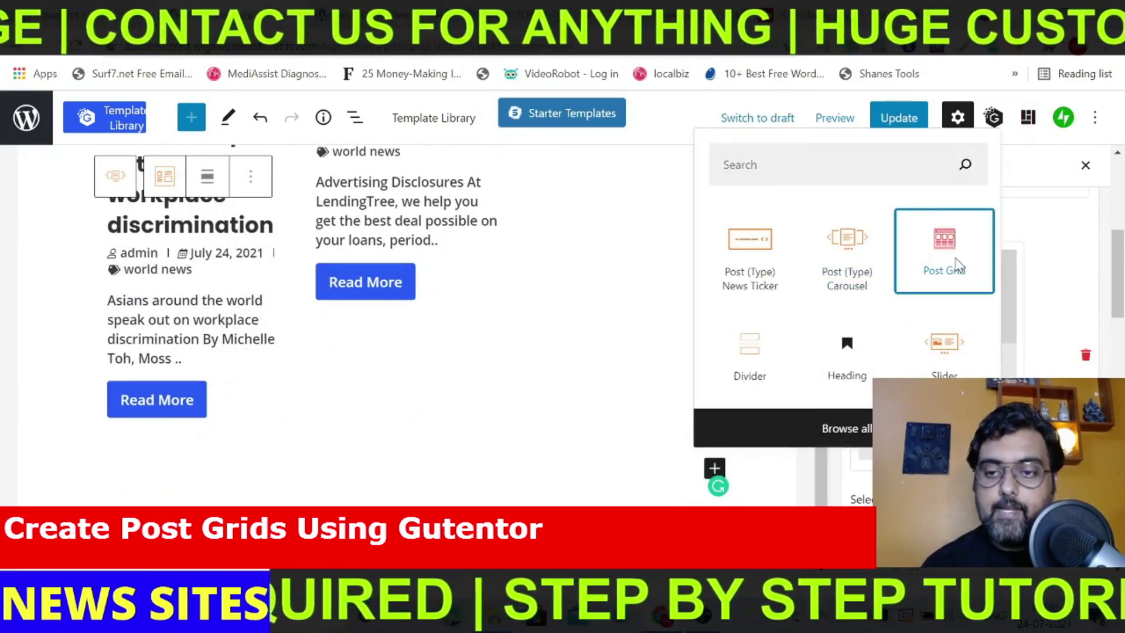
{"action": "left_click", "coordinate": [957, 264]}
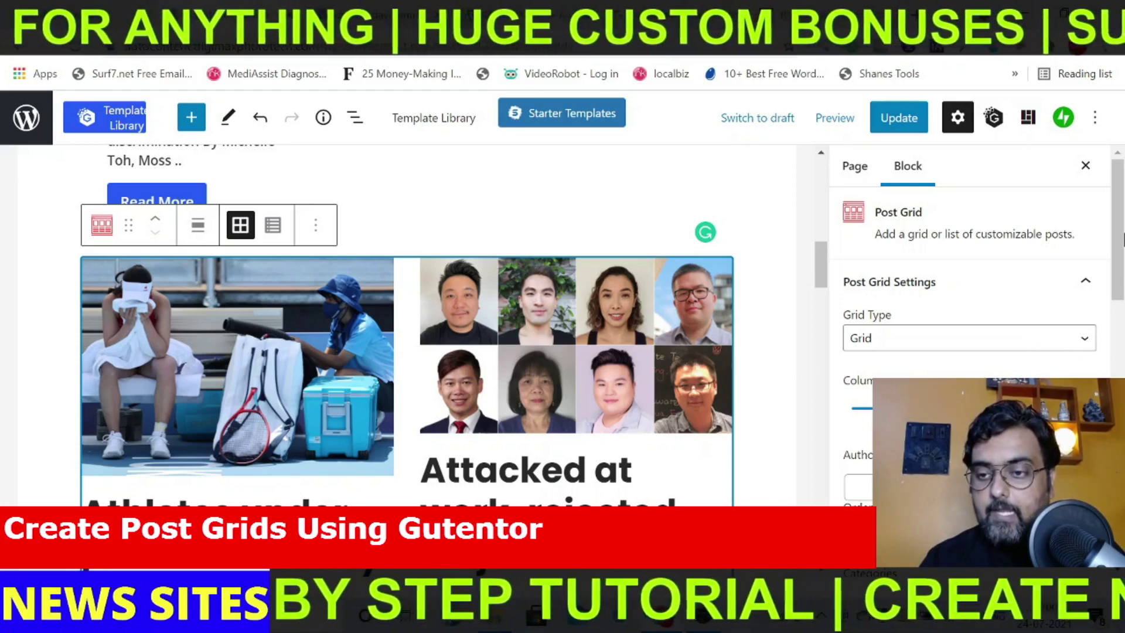
Step: Filter the post grid to the money category
{"action": "scroll", "coordinate": [967, 293], "scroll_direction": "down", "scroll_amount": 5}
{"action": "left_click_drag", "start_coordinate": [843, 203], "coordinate": [1083, 331]}
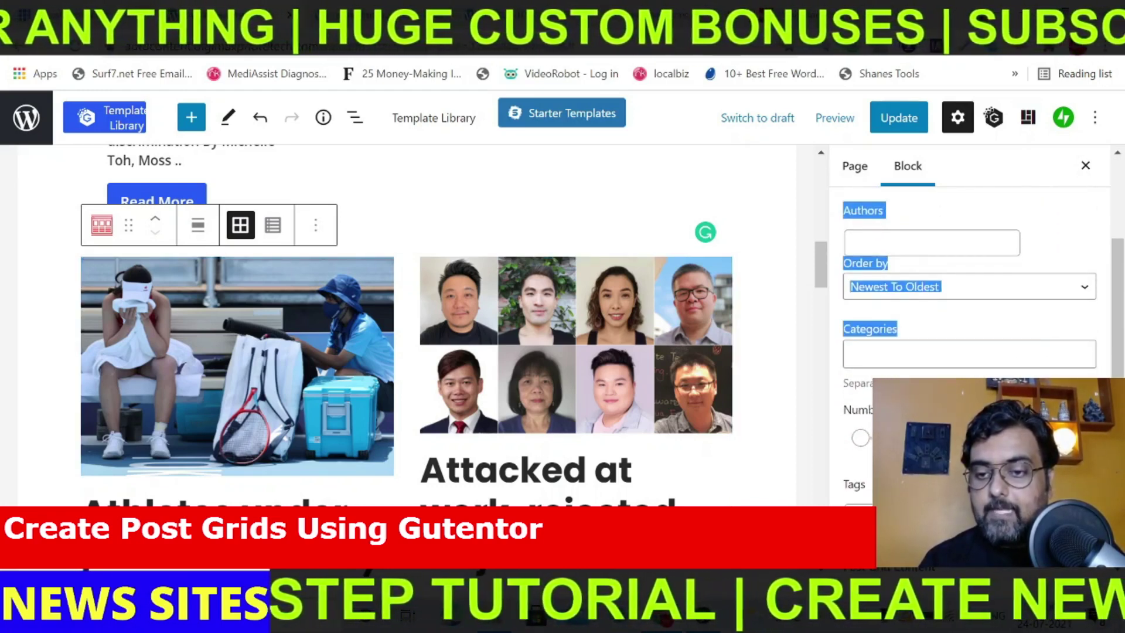
{"action": "left_click", "coordinate": [969, 354]}
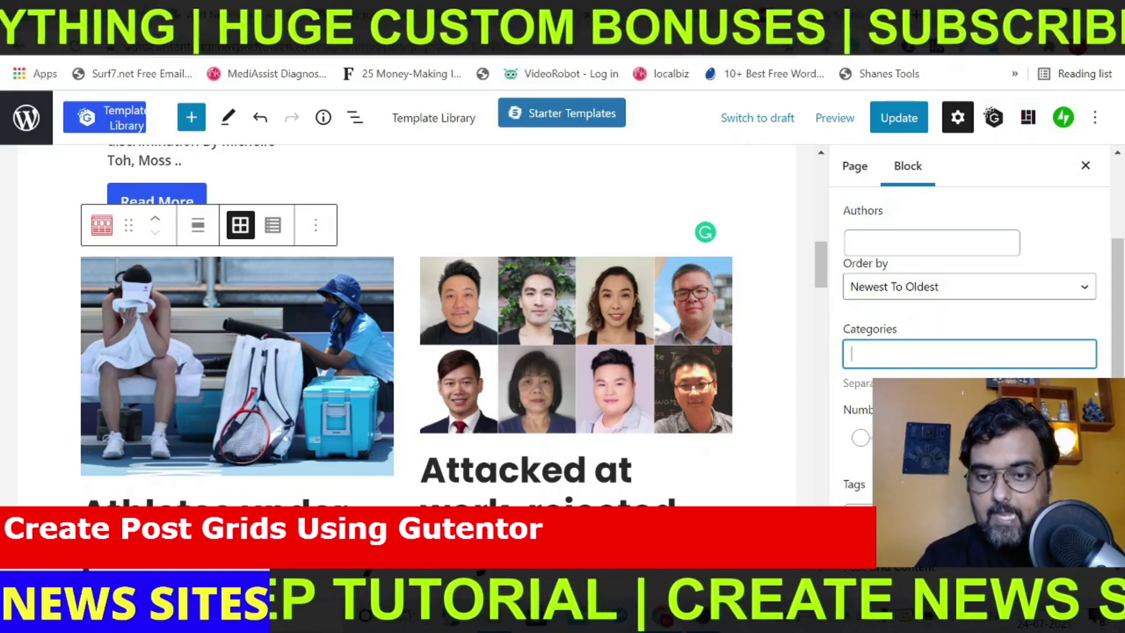
{"action": "type", "text": "money"}
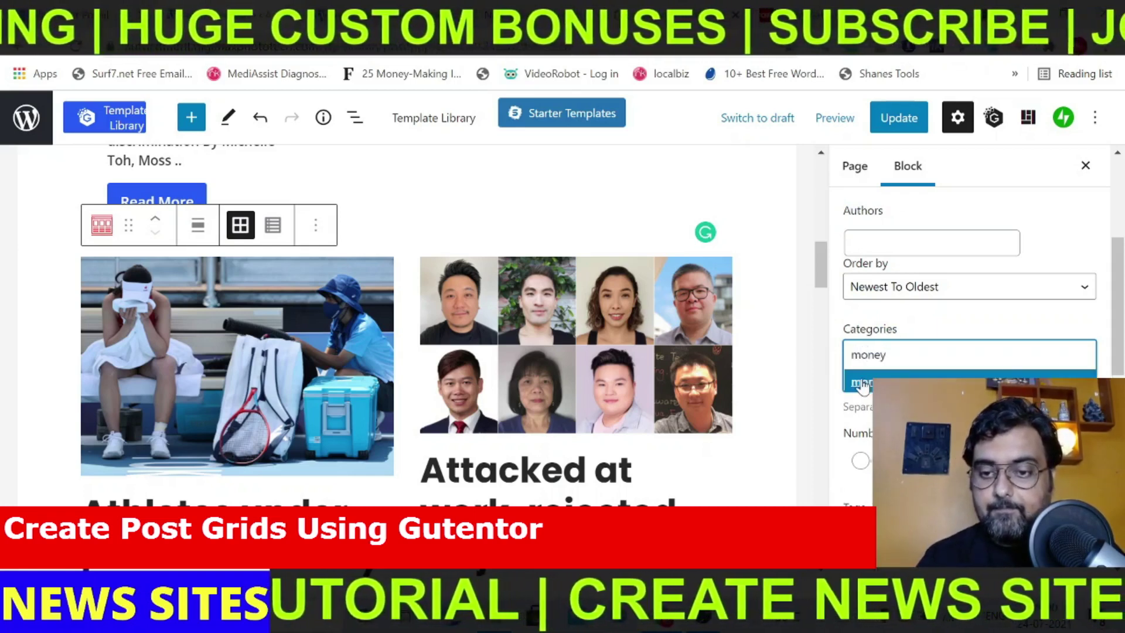
{"action": "left_click", "coordinate": [863, 383]}
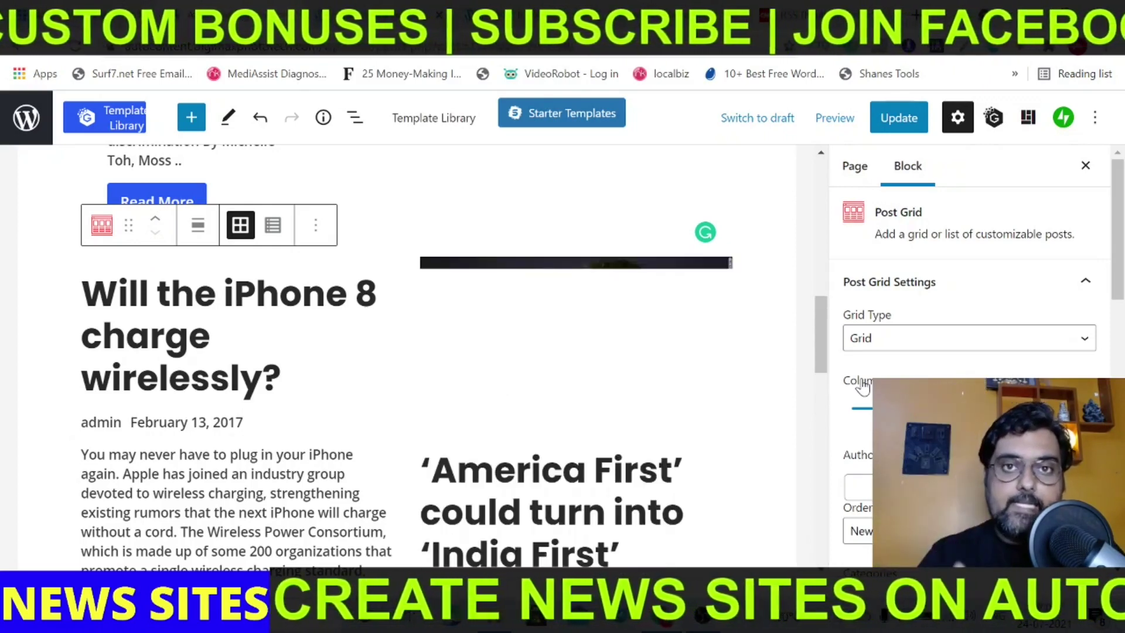
{"action": "left_click_drag", "start_coordinate": [818, 339], "coordinate": [810, 216]}
Step: Update the page and preview it in a new tab
{"action": "left_click", "coordinate": [900, 122]}
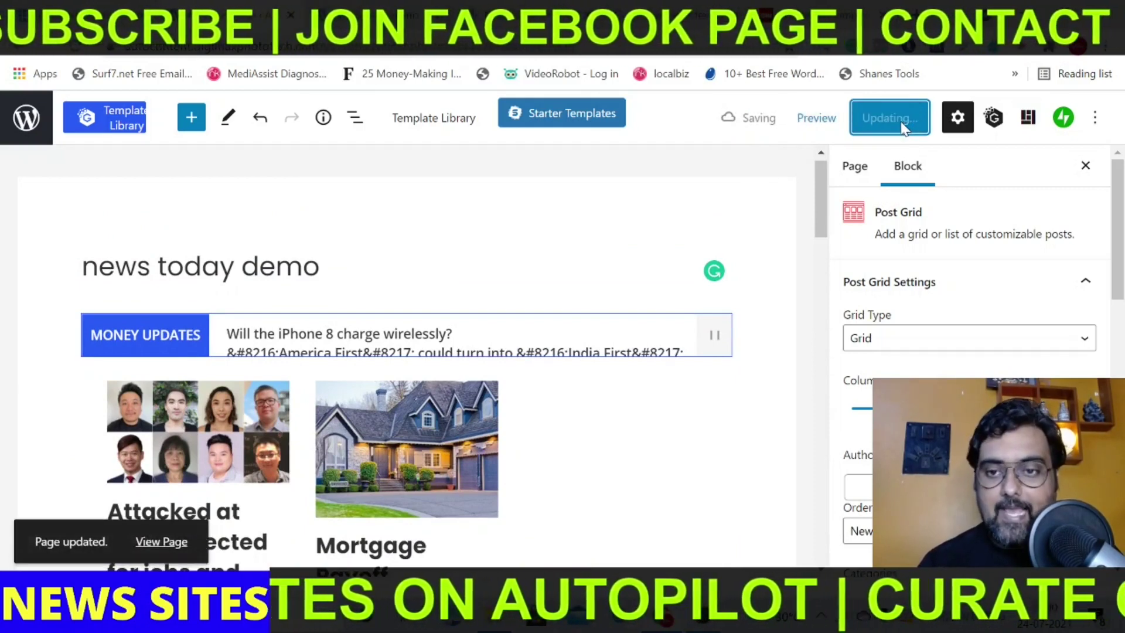
{"action": "left_click", "coordinate": [816, 118]}
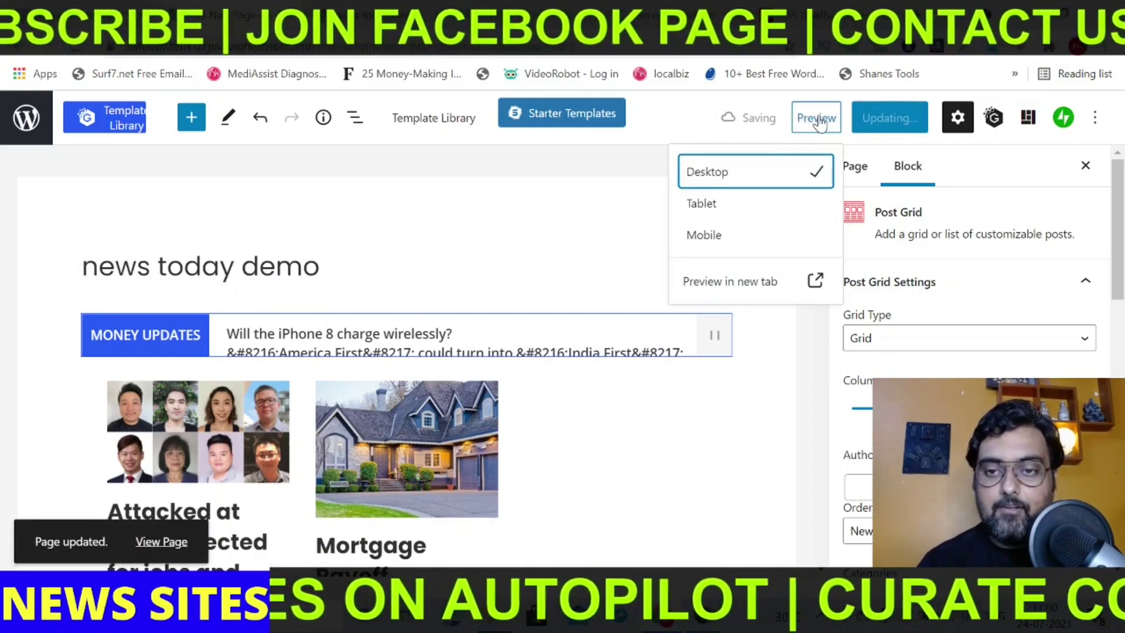
{"action": "left_click", "coordinate": [694, 282]}
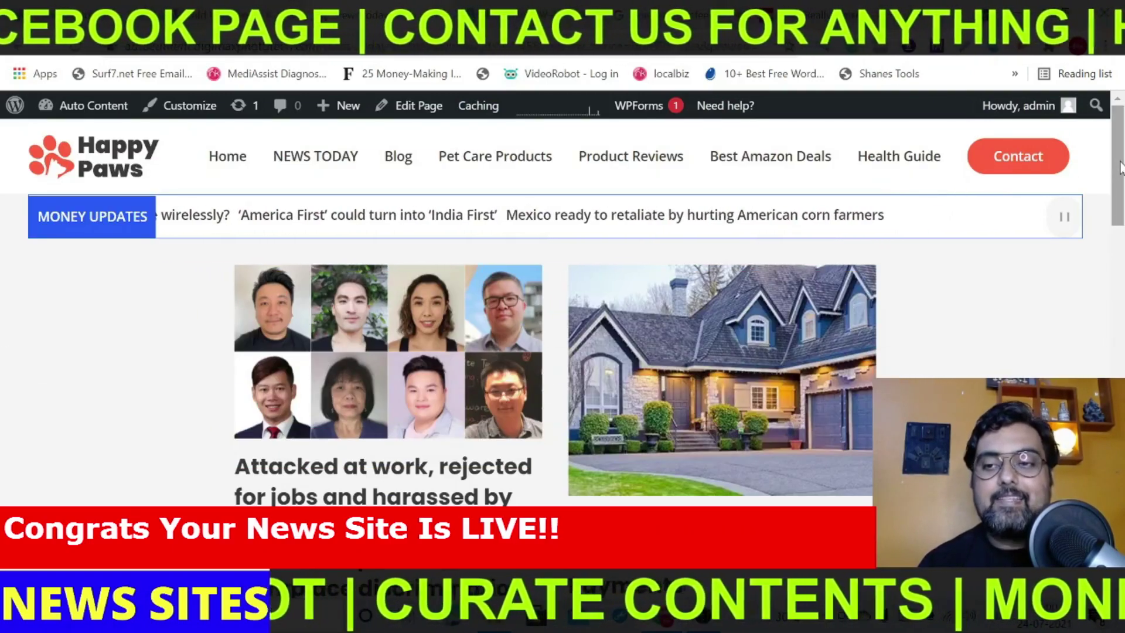
Step: Open the Mortgage Payoff article and read it through to its Source link
{"action": "left_click_drag", "start_coordinate": [1120, 168], "coordinate": [1120, 260]}
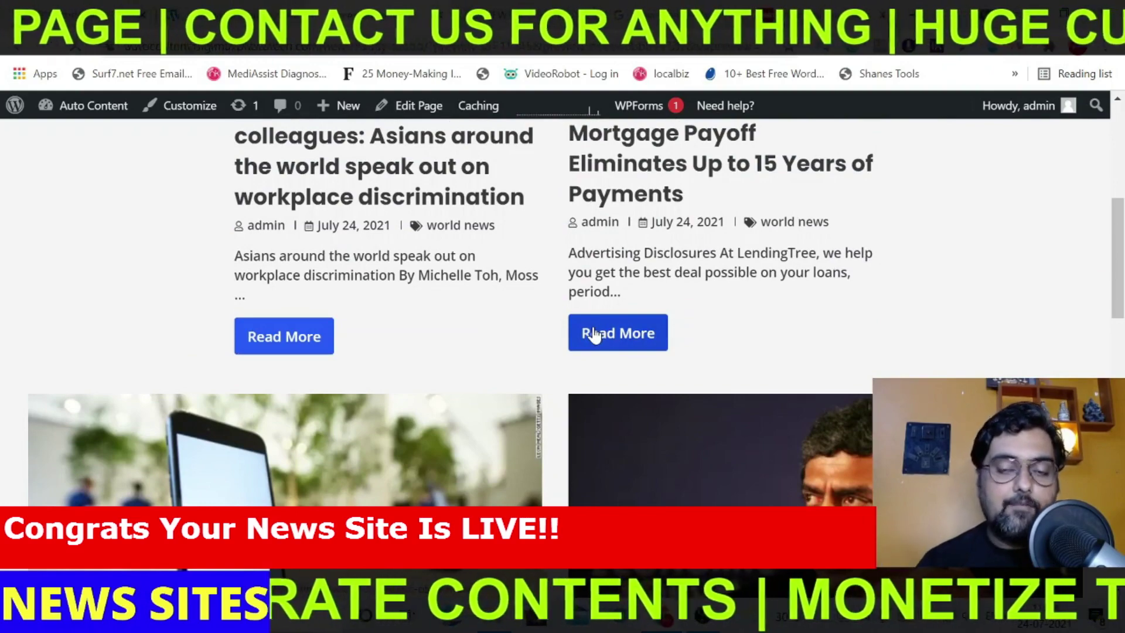
{"action": "left_click", "coordinate": [595, 334]}
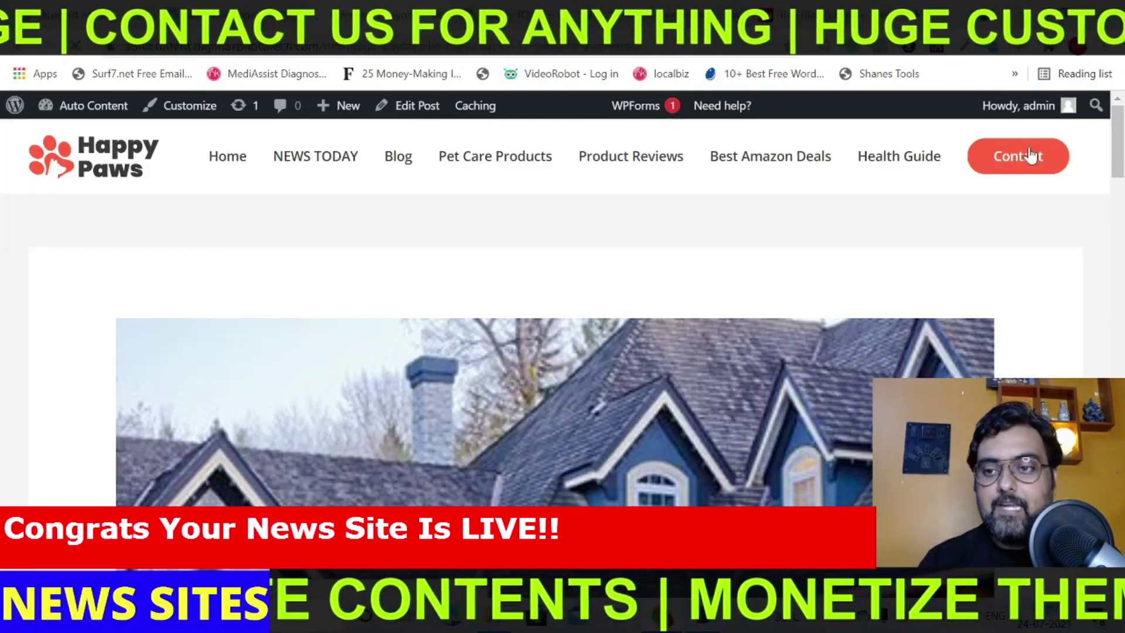
{"action": "left_click_drag", "start_coordinate": [1120, 147], "coordinate": [1120, 558]}
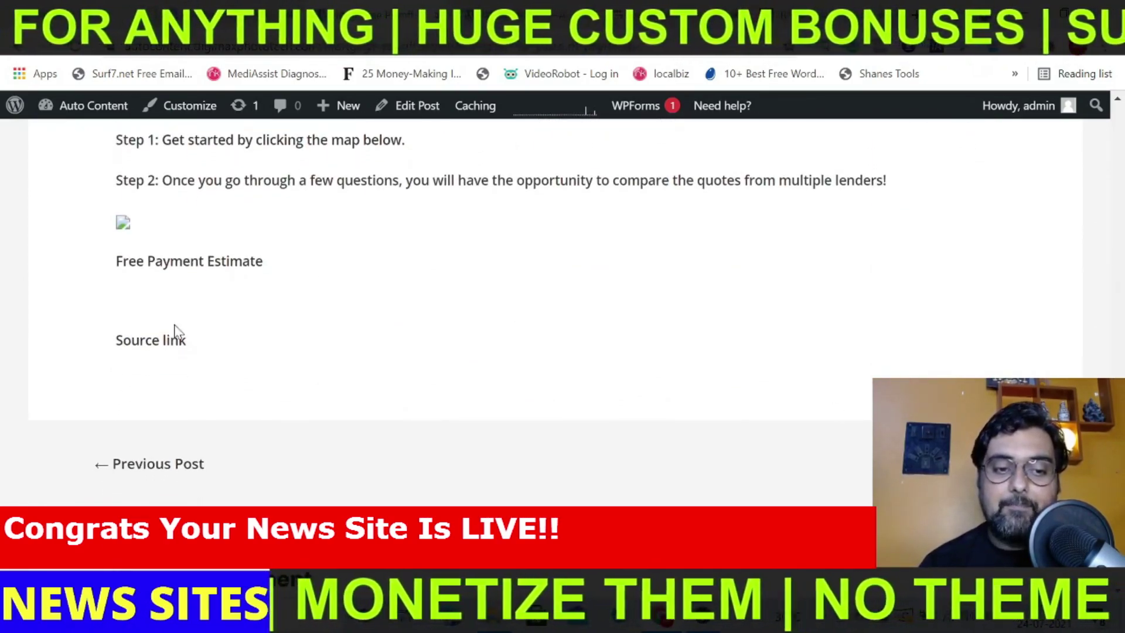